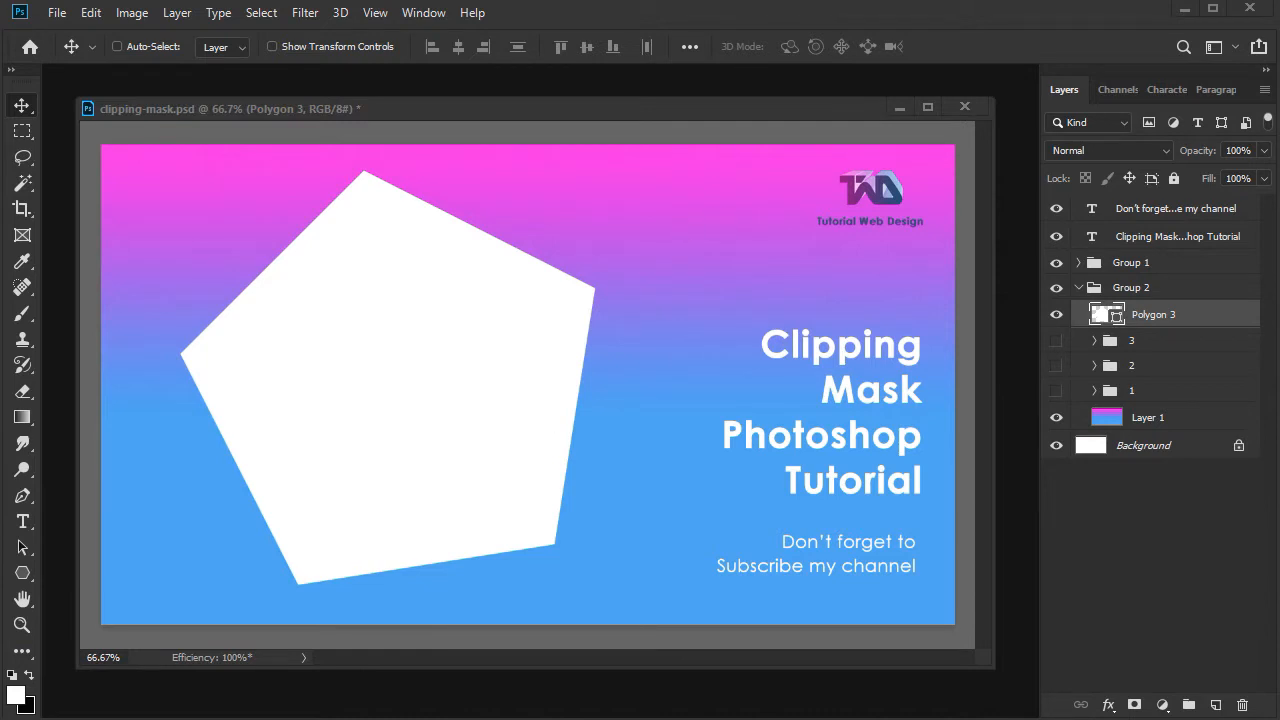
Switch to Chrome and open pexels.com
{"action": "left_click_drag", "start_coordinate": [1279, 74], "coordinate": [235, 46]}
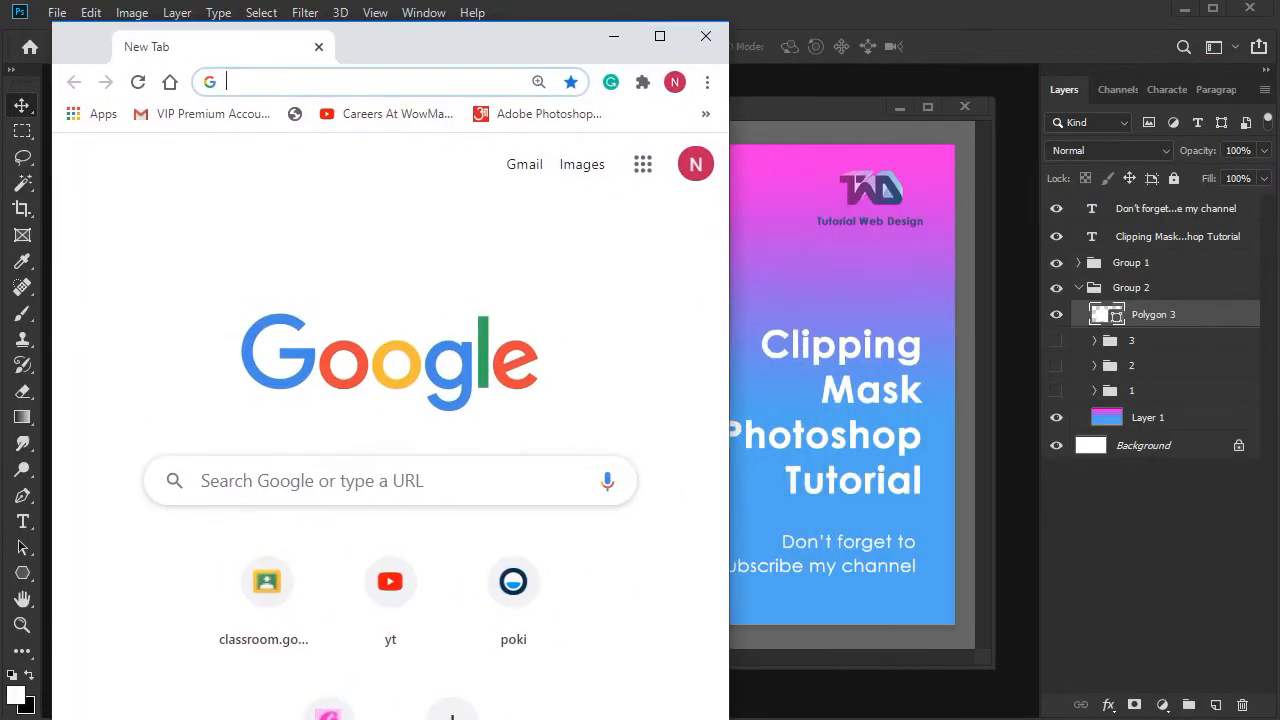
{"action": "left_click", "coordinate": [280, 81]}
{"action": "type", "text": "pexels.com"}
{"action": "key", "text": "Return"}
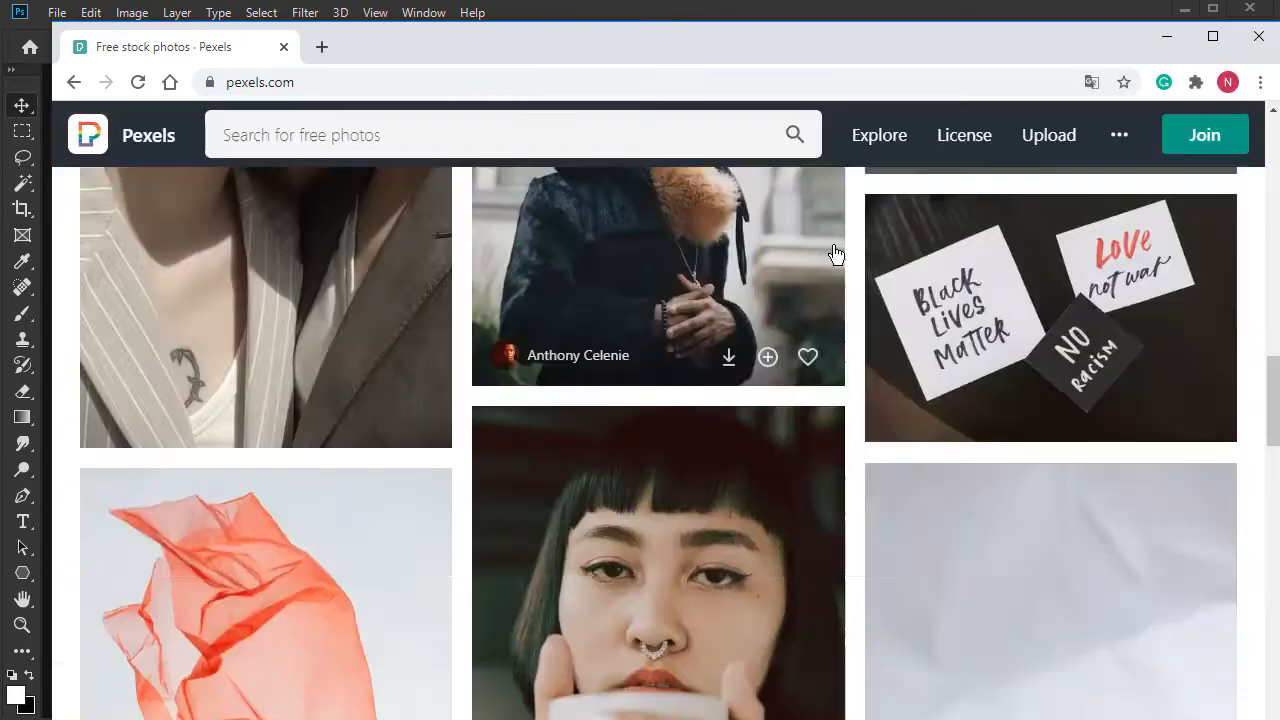
Browse Pexels to the underwater photo of a man with red fabric, copy the image, and close the browser
{"action": "scroll", "coordinate": [834, 251], "scroll_direction": "down", "scroll_amount": 10}
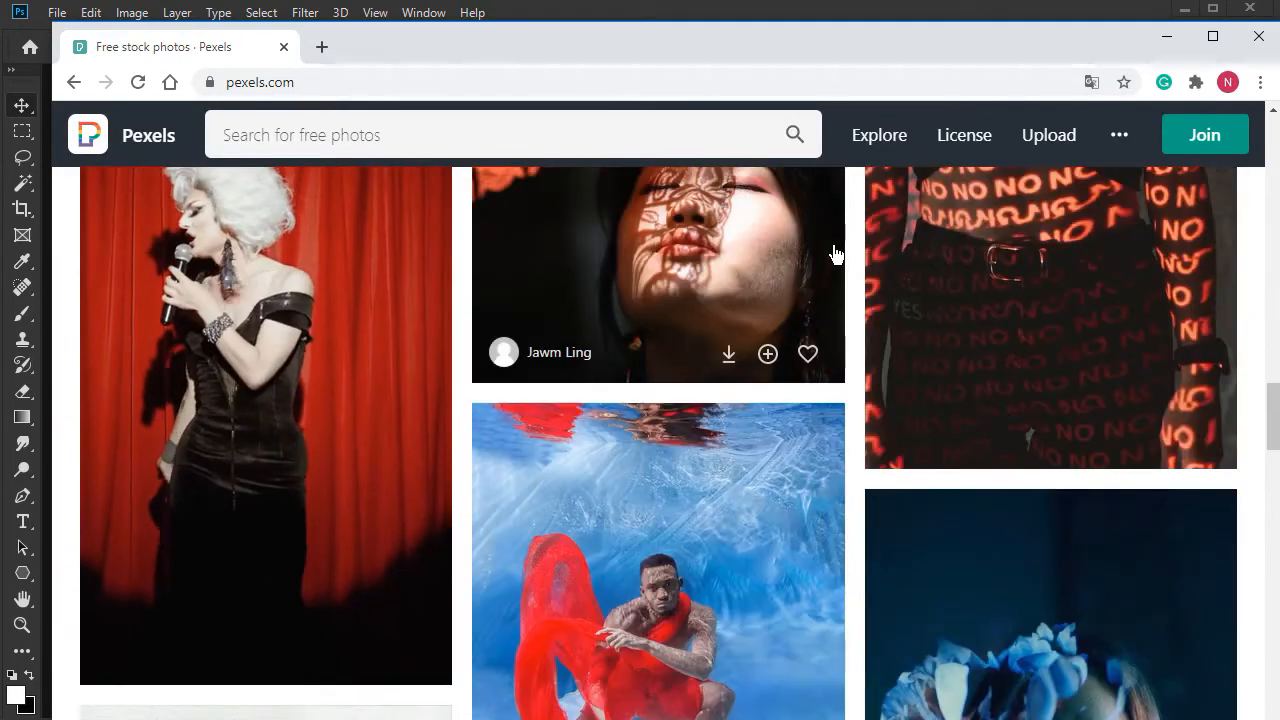
{"action": "scroll", "coordinate": [828, 250], "scroll_direction": "down", "scroll_amount": 6}
{"action": "scroll", "coordinate": [760, 250], "scroll_direction": "up", "scroll_amount": 6}
{"action": "left_click", "coordinate": [662, 530]}
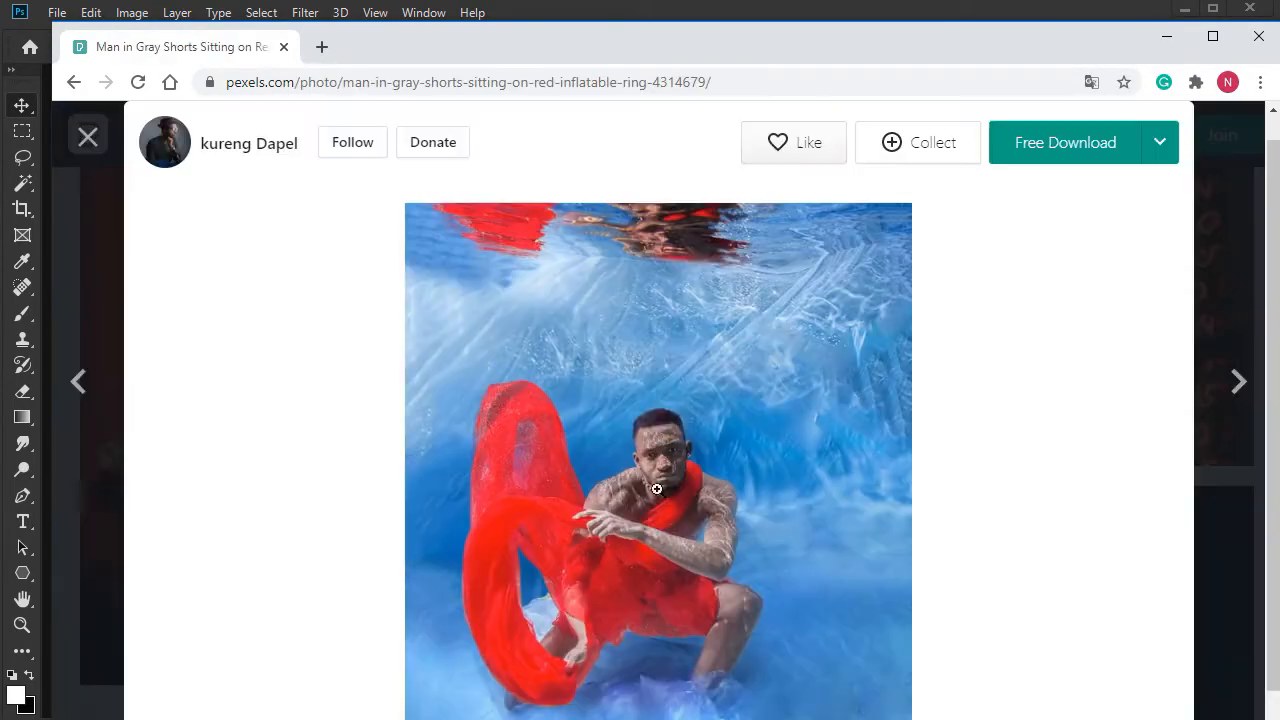
{"action": "right_click", "coordinate": [716, 369]}
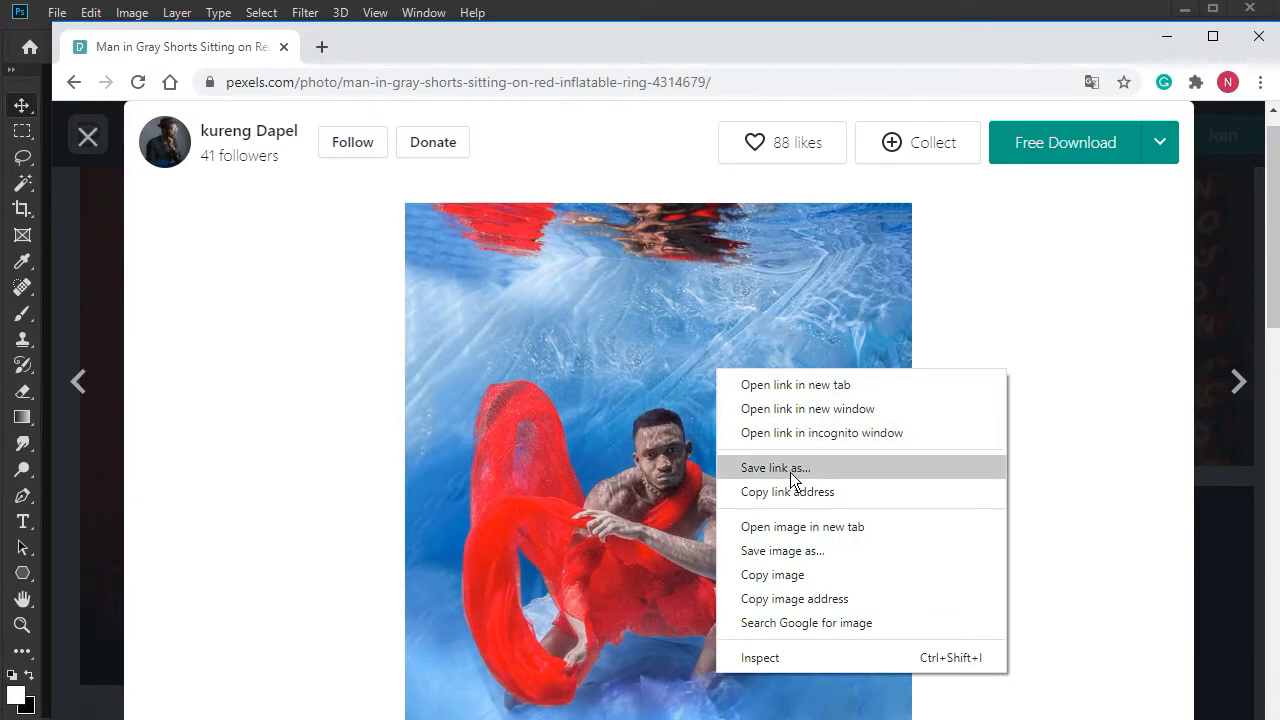
{"action": "left_click", "coordinate": [806, 574]}
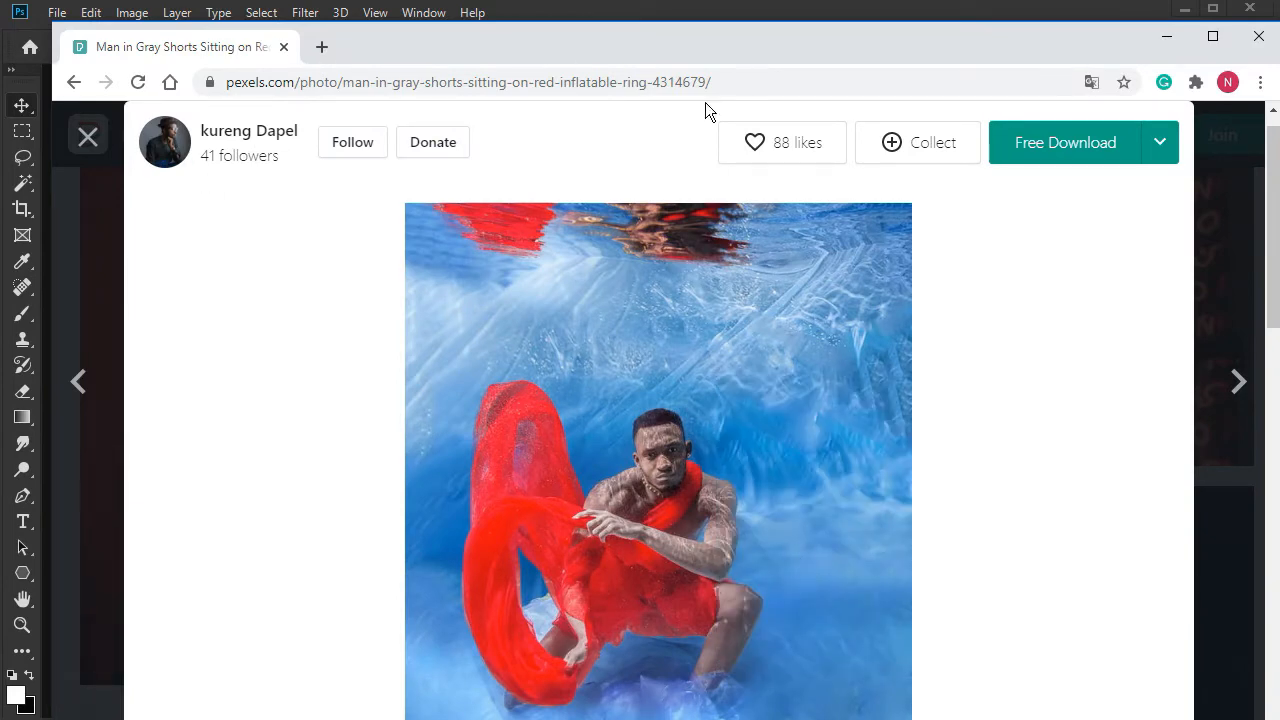
{"action": "left_click", "coordinate": [1258, 36]}
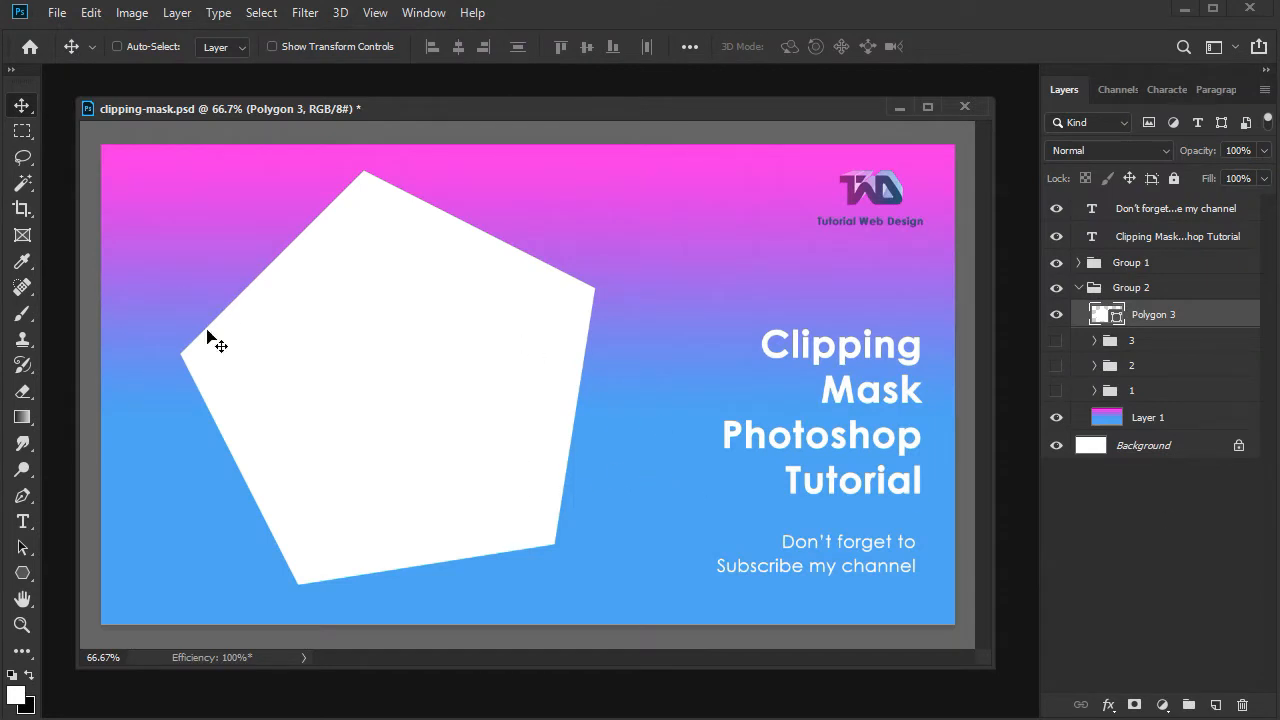
Paste the copied photo as a new layer directly above Polygon 3 in Group 2
{"action": "left_click", "coordinate": [1181, 340]}
{"action": "left_click", "coordinate": [1177, 319]}
{"action": "left_click", "coordinate": [98, 14]}
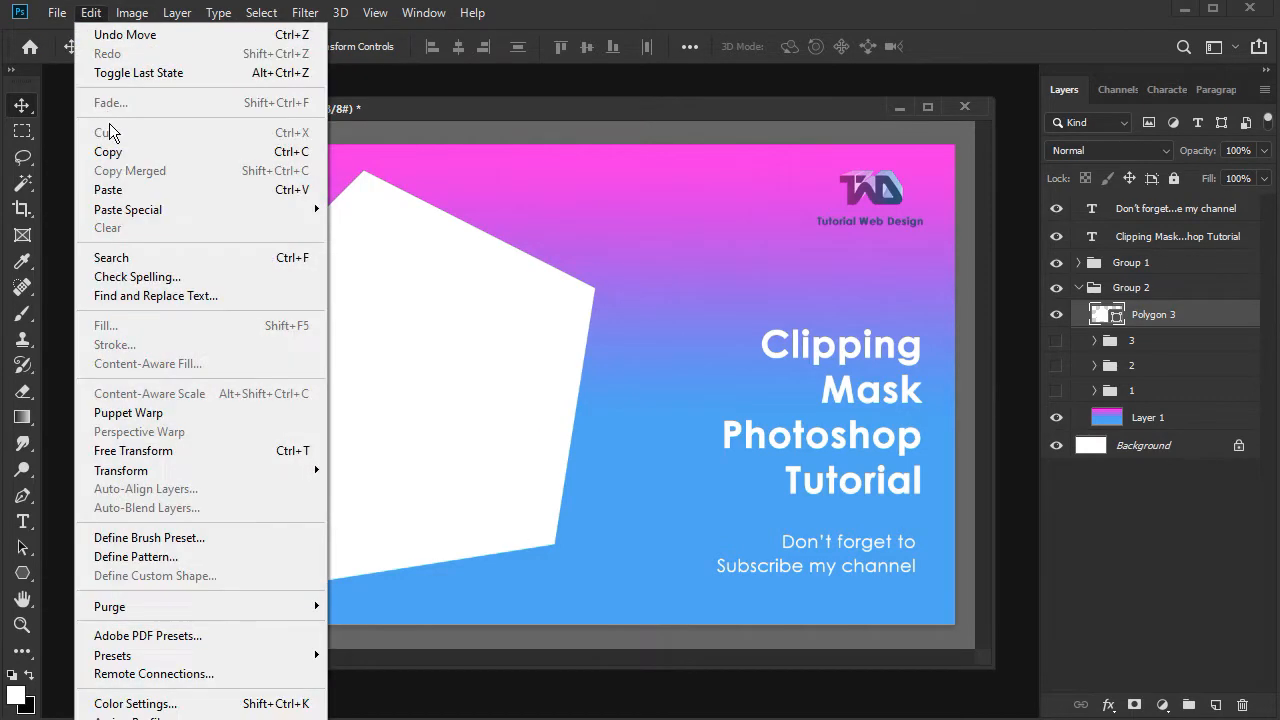
{"action": "left_click", "coordinate": [108, 189]}
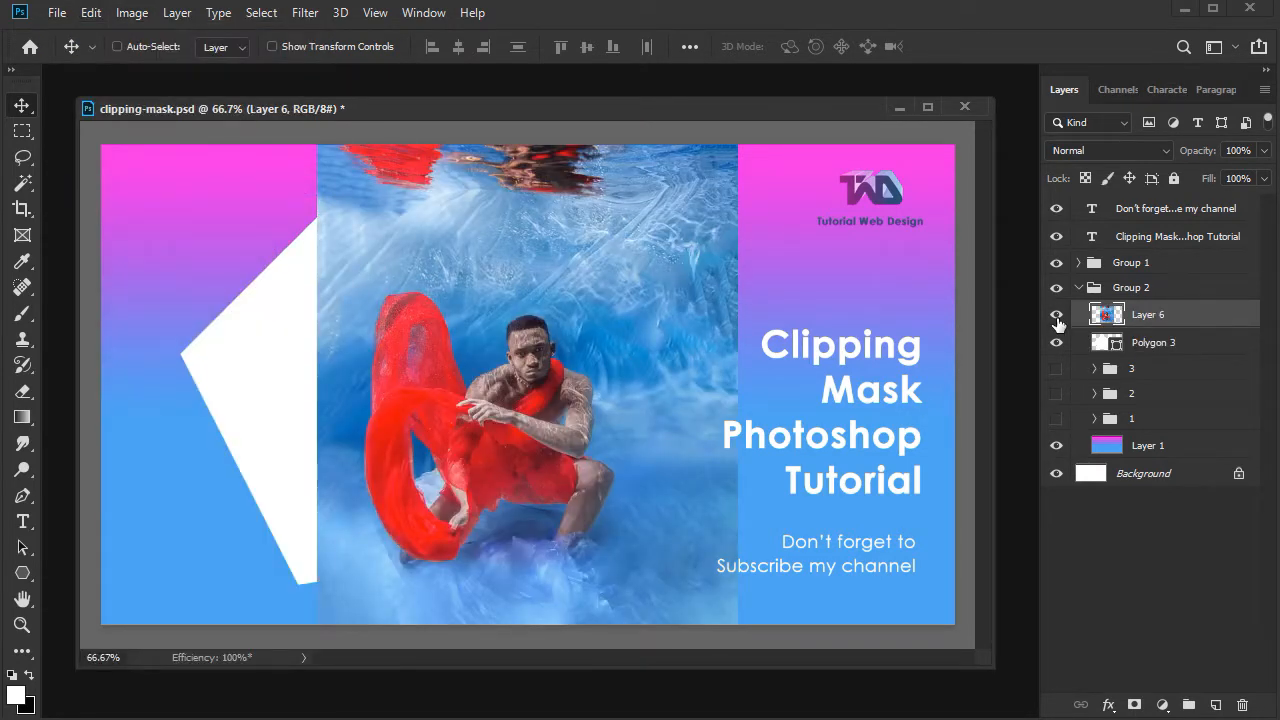
{"action": "left_click", "coordinate": [1057, 316]}
{"action": "left_click", "coordinate": [1057, 316]}
{"action": "left_click_drag", "start_coordinate": [570, 352], "coordinate": [656, 357]}
{"action": "left_click", "coordinate": [1056, 315]}
{"action": "left_click", "coordinate": [1056, 315]}
{"action": "left_click", "coordinate": [1152, 345]}
{"action": "left_click", "coordinate": [1160, 316]}
{"action": "left_click", "coordinate": [1056, 316]}
{"action": "left_click", "coordinate": [1056, 316]}
Position the pasted photo over the white polygon and clip it to Polygon 3 with a clipping mask
{"action": "left_click_drag", "start_coordinate": [673, 373], "coordinate": [438, 371]}
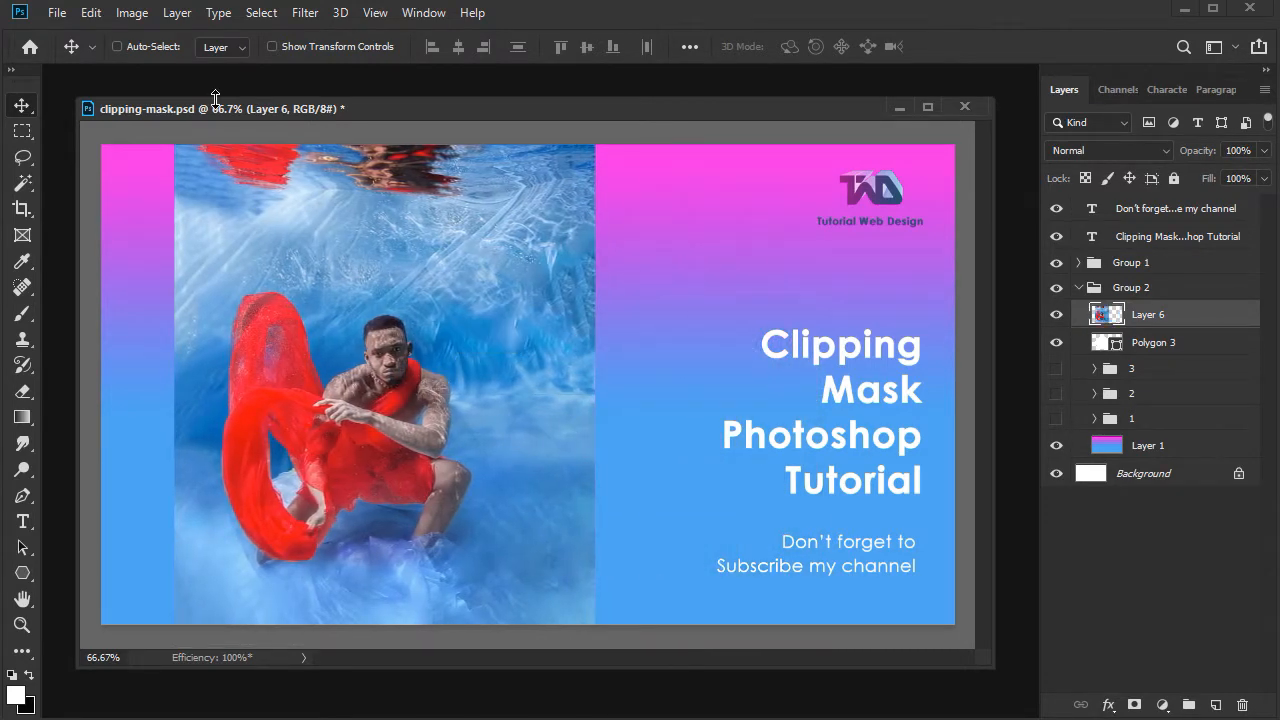
{"action": "left_click", "coordinate": [185, 14]}
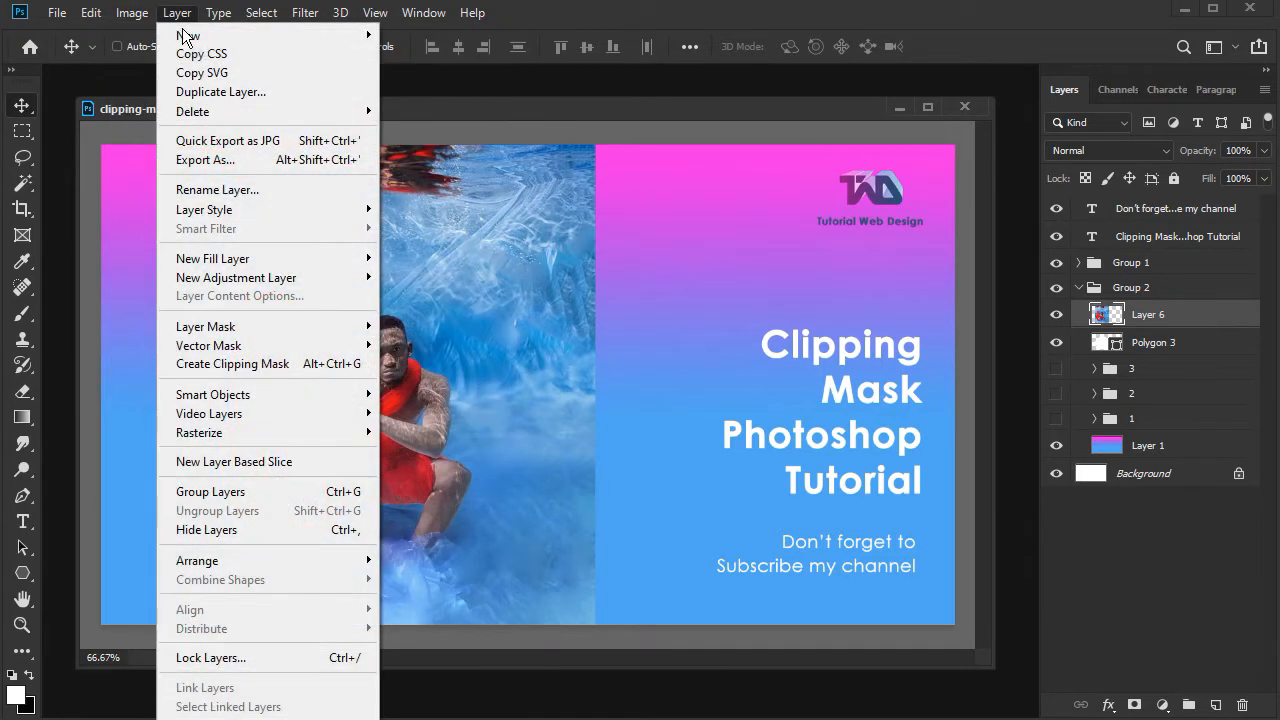
{"action": "left_click", "coordinate": [248, 365]}
{"action": "mouse_move", "coordinate": [451, 434]}
{"action": "left_mouse_down"}
{"action": "mouse_move", "coordinate": [509, 382]}
{"action": "mouse_move", "coordinate": [458, 340]}
{"action": "mouse_move", "coordinate": [487, 426]}
{"action": "mouse_move", "coordinate": [555, 454]}
{"action": "mouse_move", "coordinate": [480, 385]}
{"action": "mouse_move", "coordinate": [490, 425]}
{"action": "mouse_move", "coordinate": [474, 437]}
{"action": "left_mouse_up"}
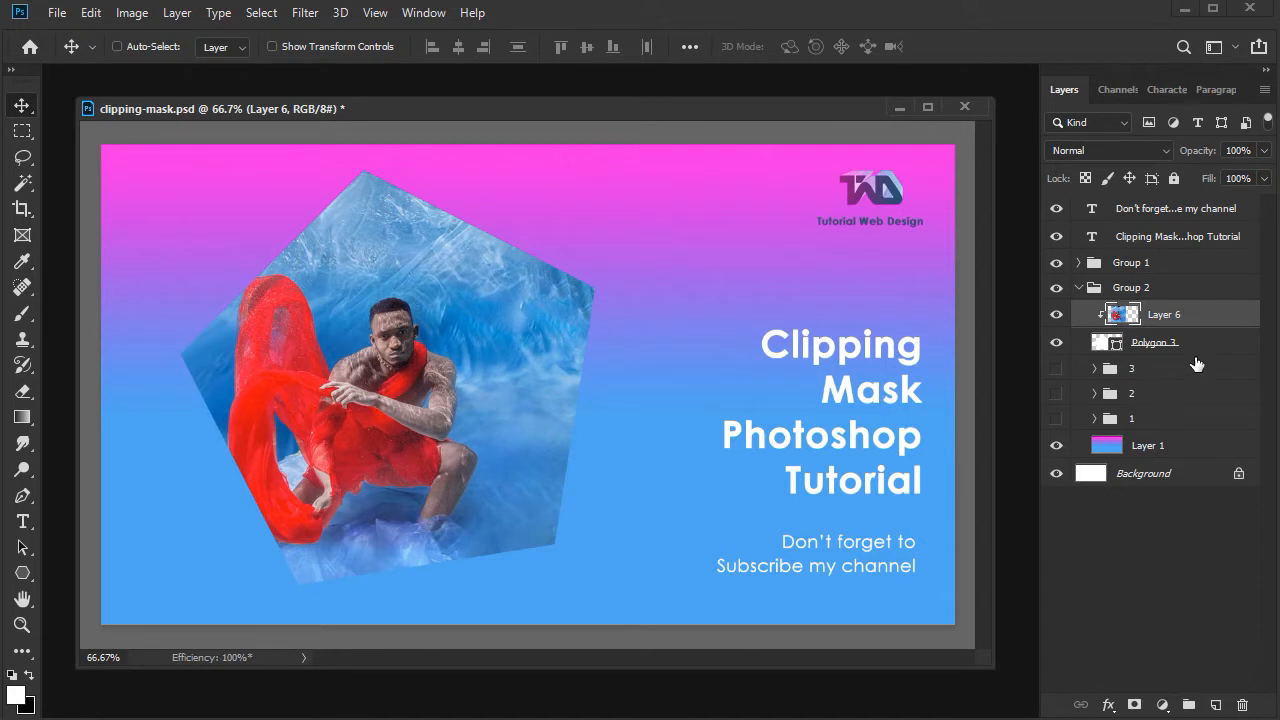
Add a white Stroke layer style to Polygon 3 with a size of 29 px
{"action": "left_click", "coordinate": [1196, 291]}
{"action": "left_click", "coordinate": [1183, 320]}
{"action": "left_click", "coordinate": [1186, 344]}
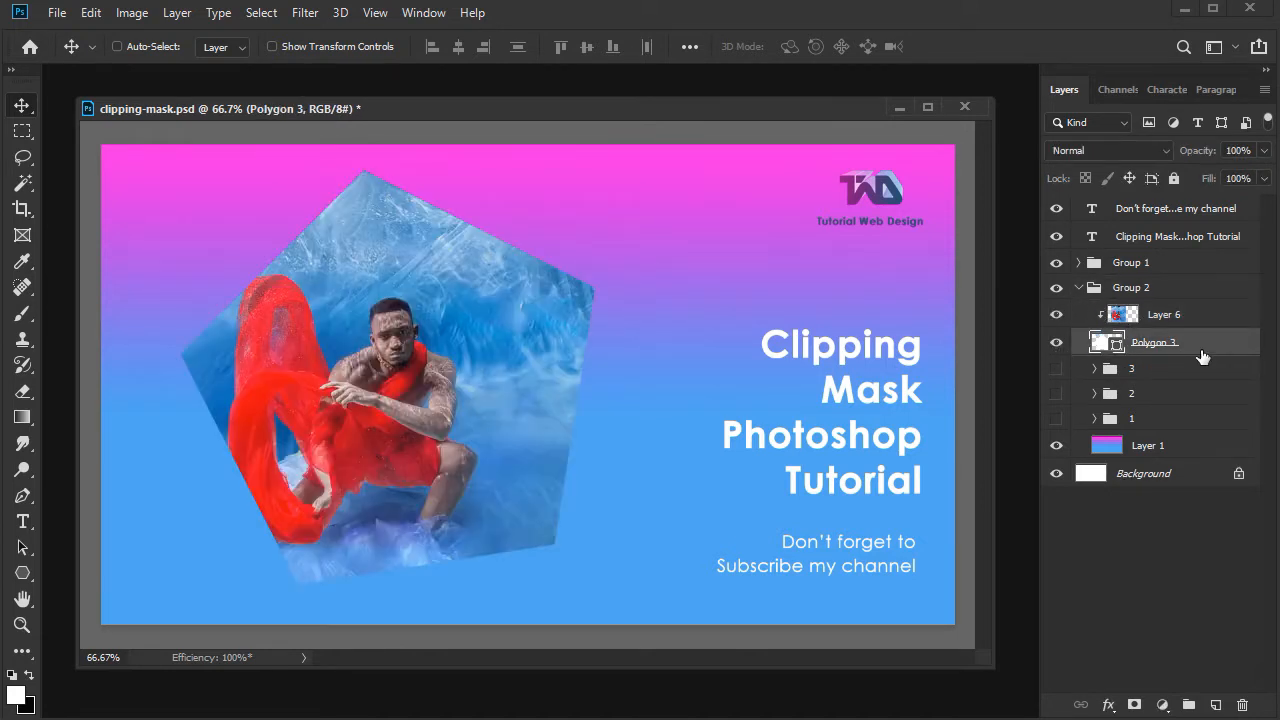
{"action": "left_click", "coordinate": [177, 13]}
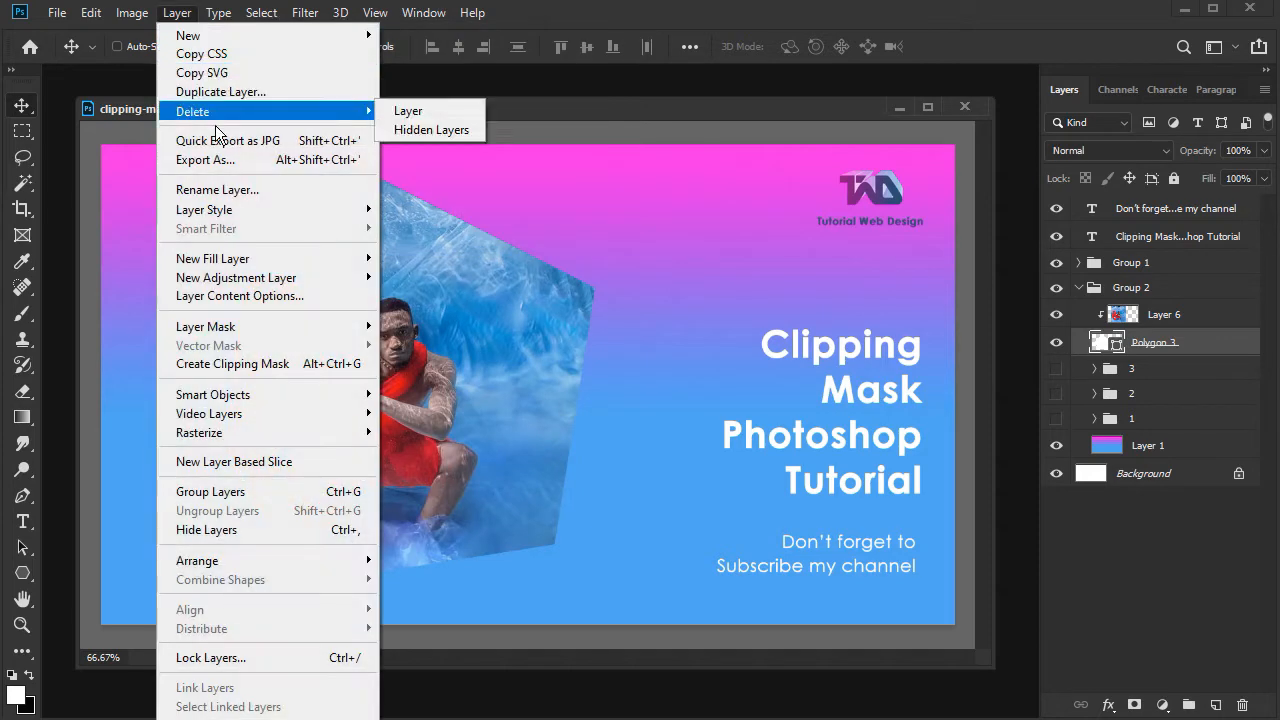
{"action": "mouse_move", "coordinate": [242, 210]}
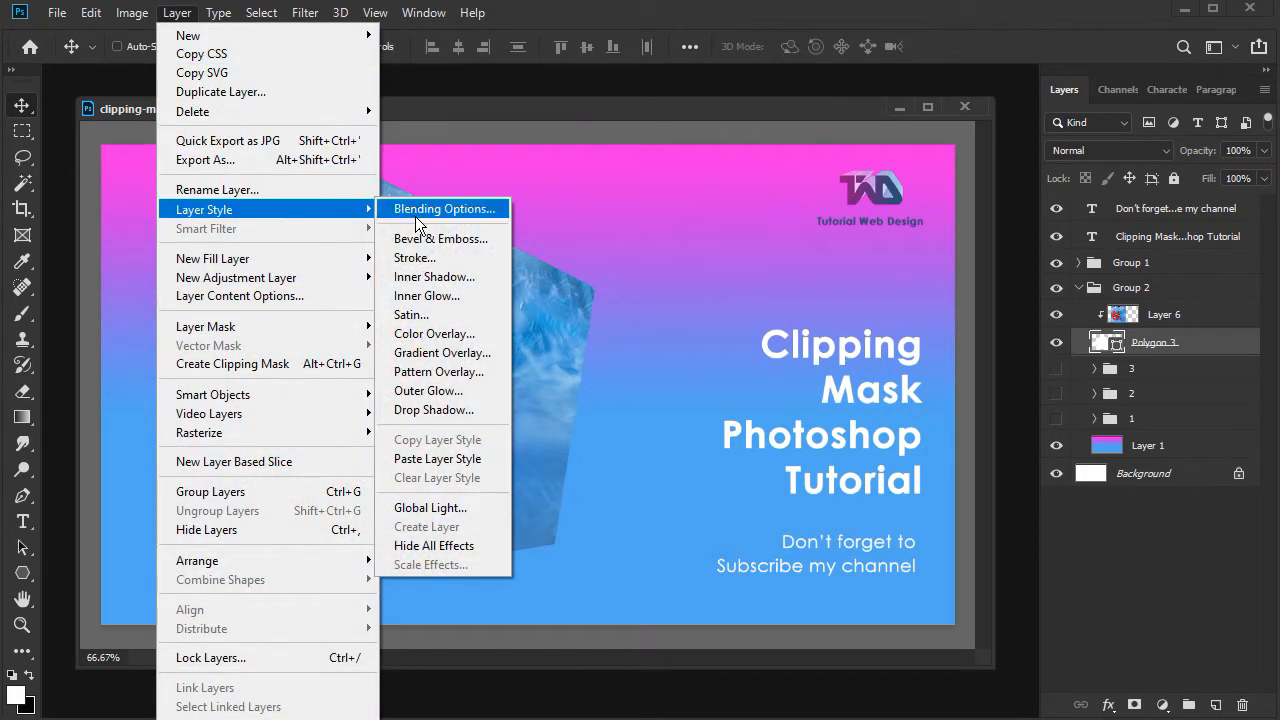
{"action": "left_click", "coordinate": [430, 258]}
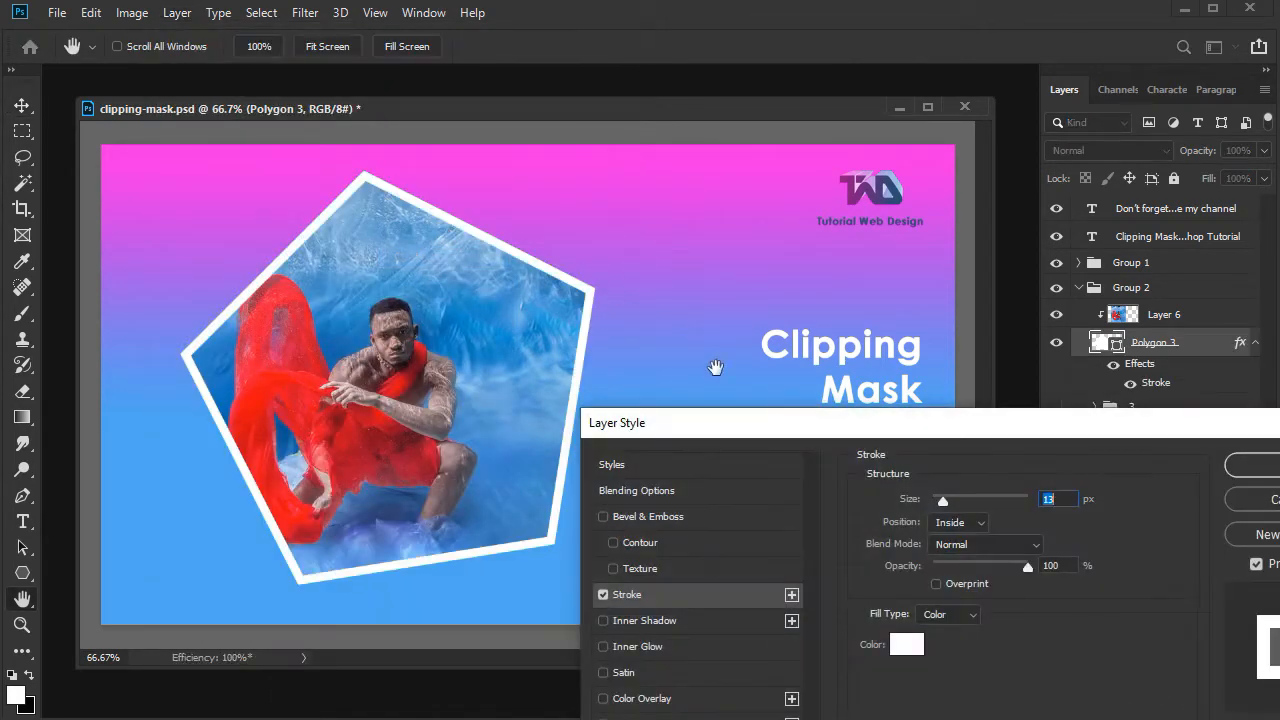
{"action": "left_click_drag", "start_coordinate": [835, 426], "coordinate": [1018, 252]}
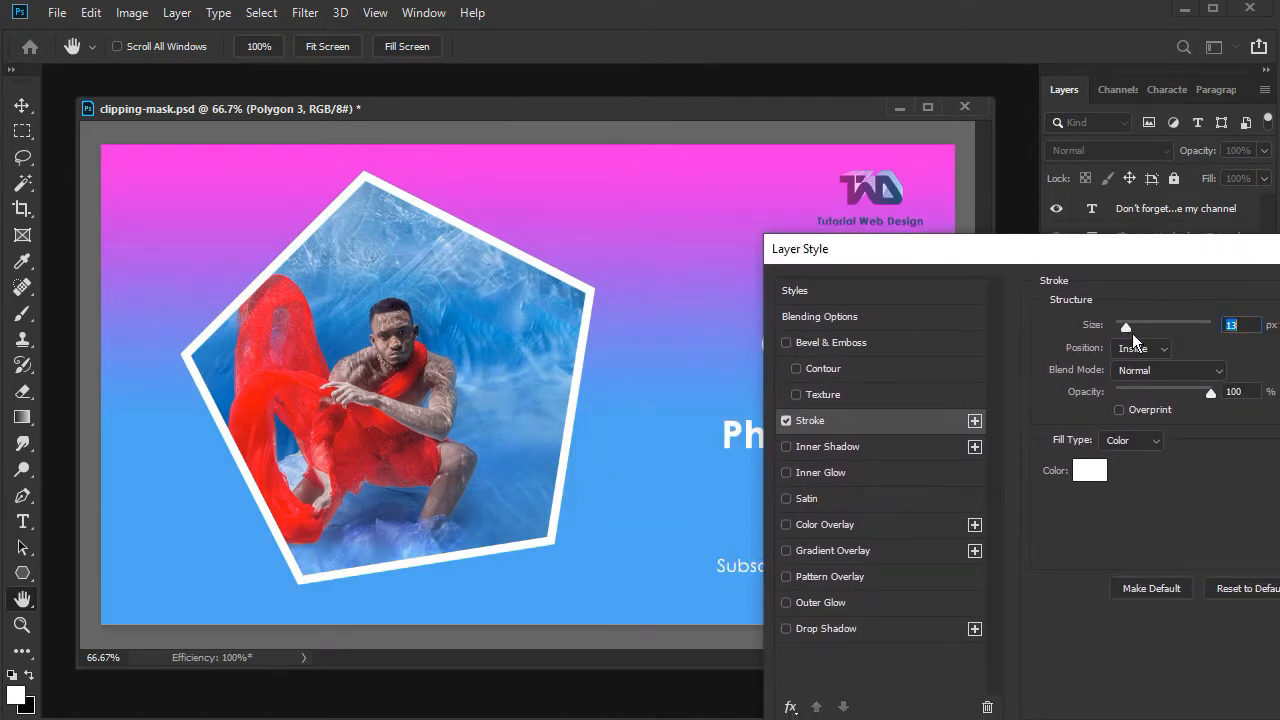
{"action": "mouse_move", "coordinate": [1115, 330]}
{"action": "left_mouse_down"}
{"action": "mouse_move", "coordinate": [1150, 326]}
{"action": "mouse_move", "coordinate": [1092, 330]}
{"action": "mouse_move", "coordinate": [1132, 325]}
{"action": "left_mouse_up"}
{"action": "left_click_drag", "start_coordinate": [1147, 249], "coordinate": [1034, 204]}
Try the Outside stroke position, return it to Inside, and lower the stroke opacity to 78%
{"action": "left_click", "coordinate": [1028, 303]}
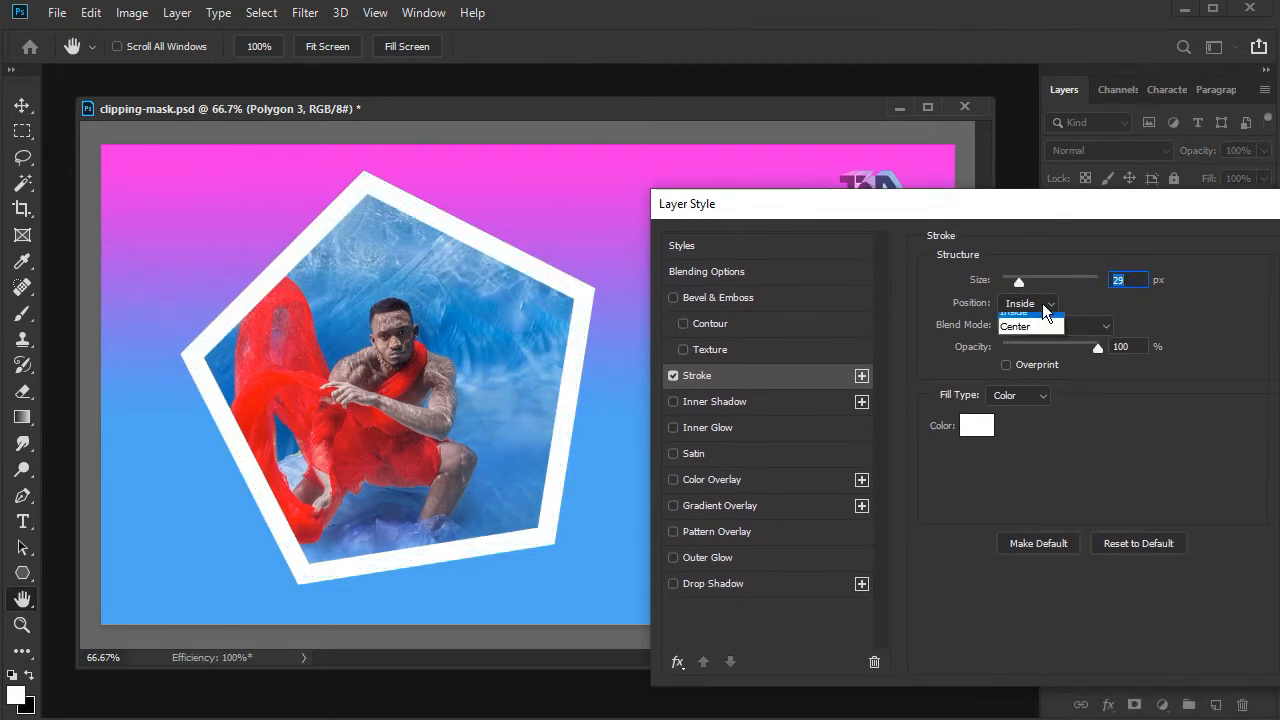
{"action": "left_click", "coordinate": [1045, 316]}
{"action": "left_click", "coordinate": [1037, 310]}
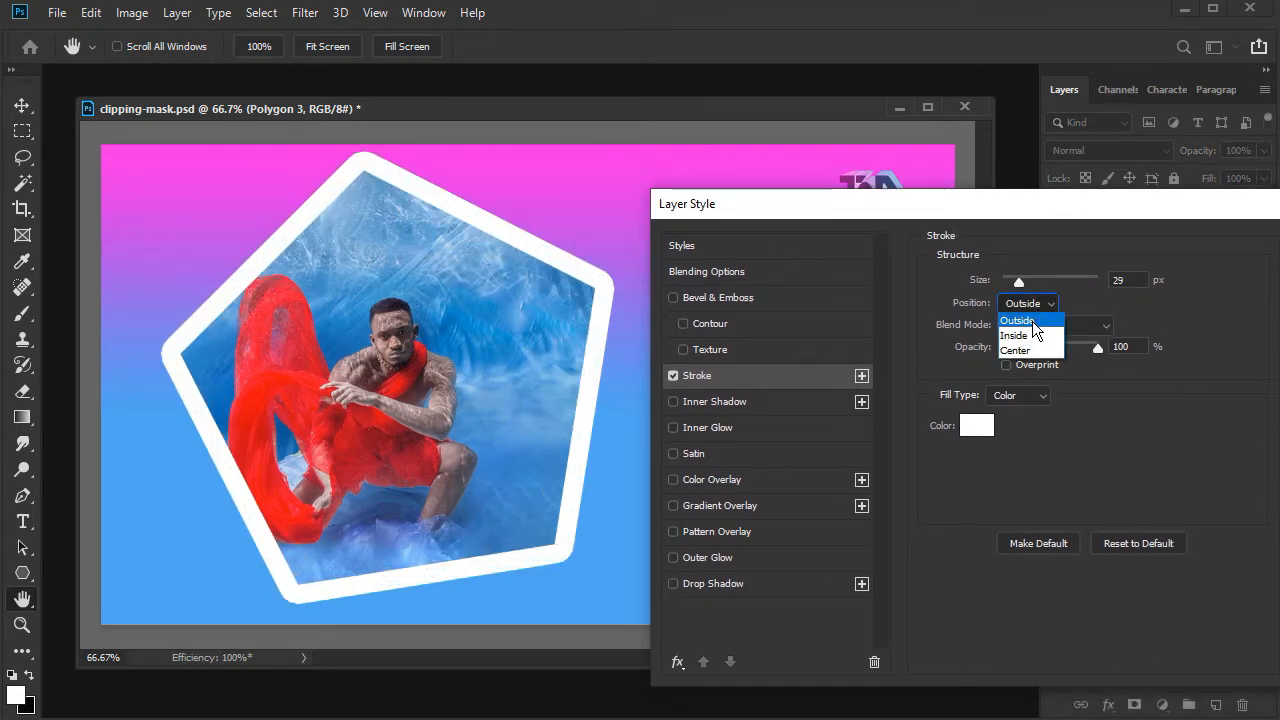
{"action": "left_click", "coordinate": [1042, 334]}
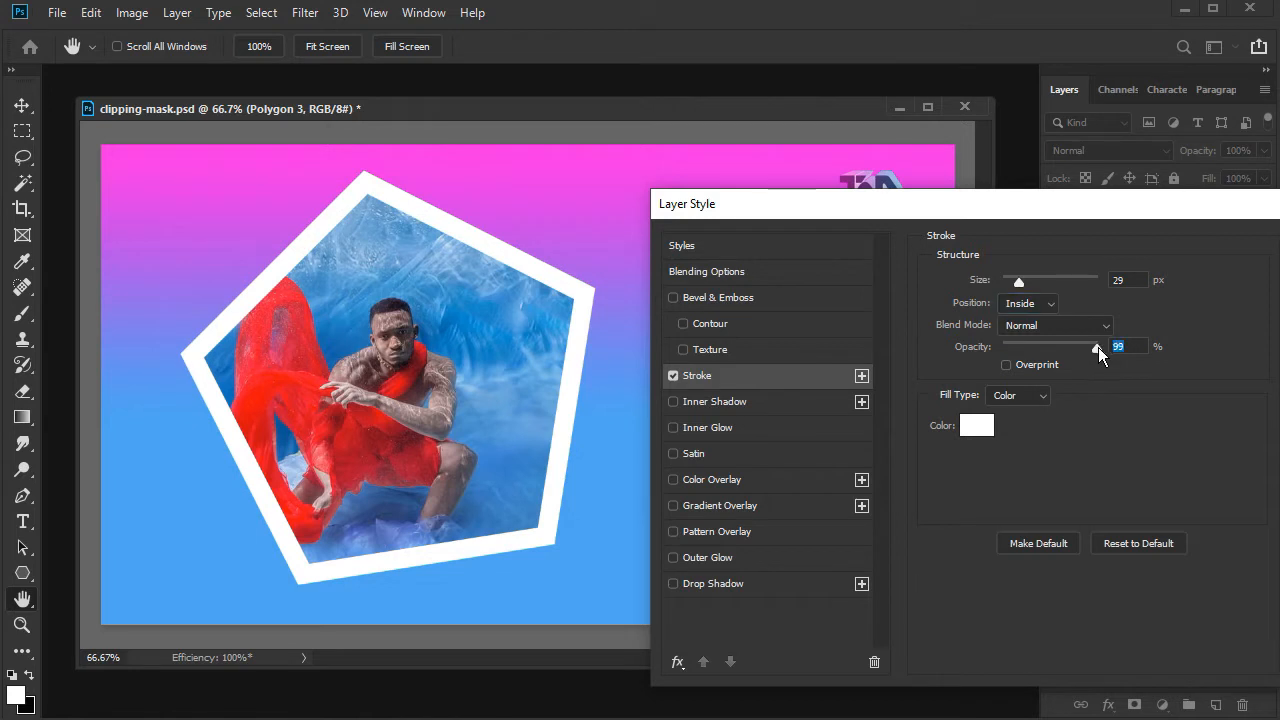
{"action": "mouse_move", "coordinate": [1096, 348]}
{"action": "left_mouse_down"}
{"action": "mouse_move", "coordinate": [1020, 367]}
{"action": "mouse_move", "coordinate": [1090, 370]}
{"action": "mouse_move", "coordinate": [1028, 366]}
{"action": "mouse_move", "coordinate": [1080, 381]}
{"action": "left_mouse_up"}
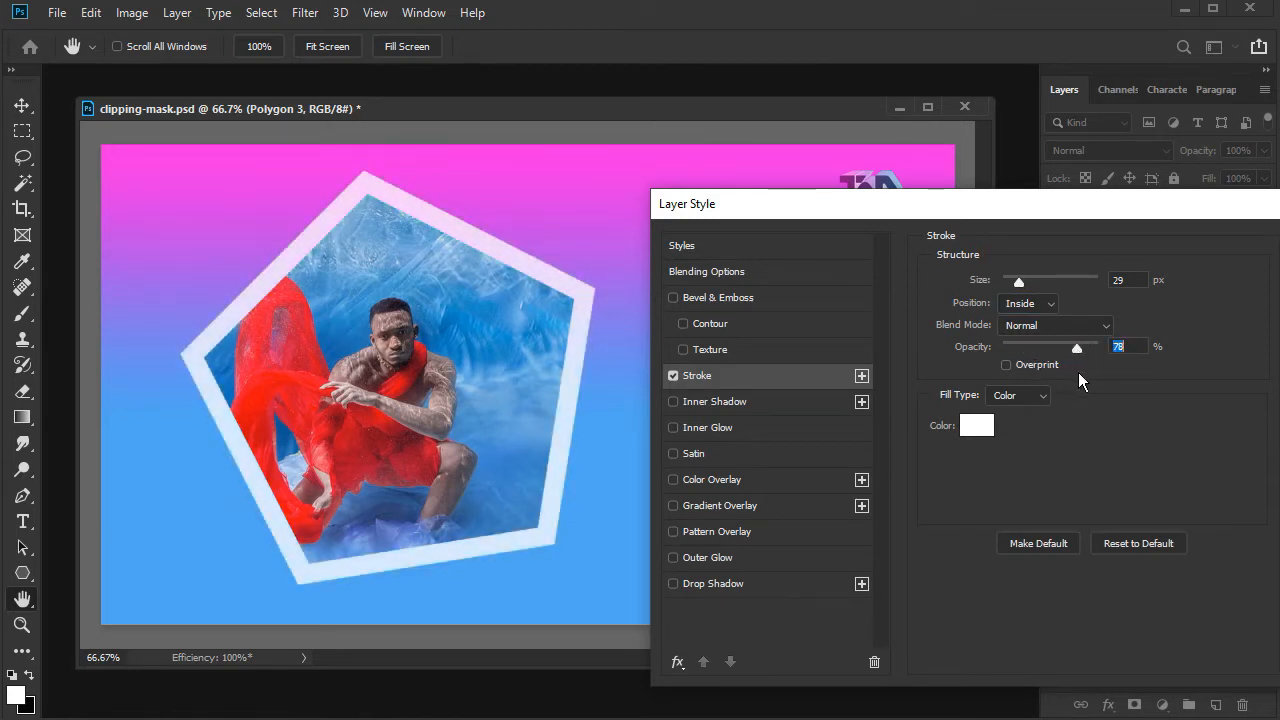
Add a Multiply drop shadow with 0% noise to Polygon 3 and apply the layer style
{"action": "left_click", "coordinate": [705, 584]}
{"action": "left_click", "coordinate": [1002, 511]}
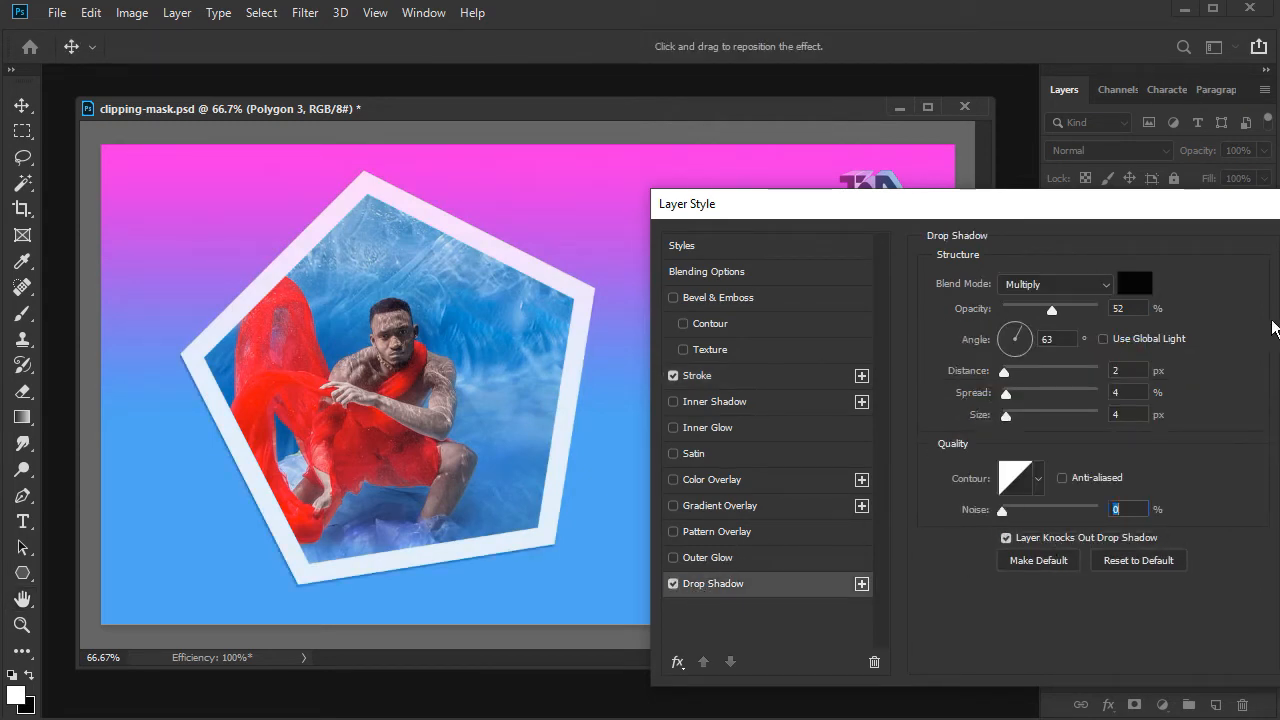
{"action": "key", "text": "Return"}
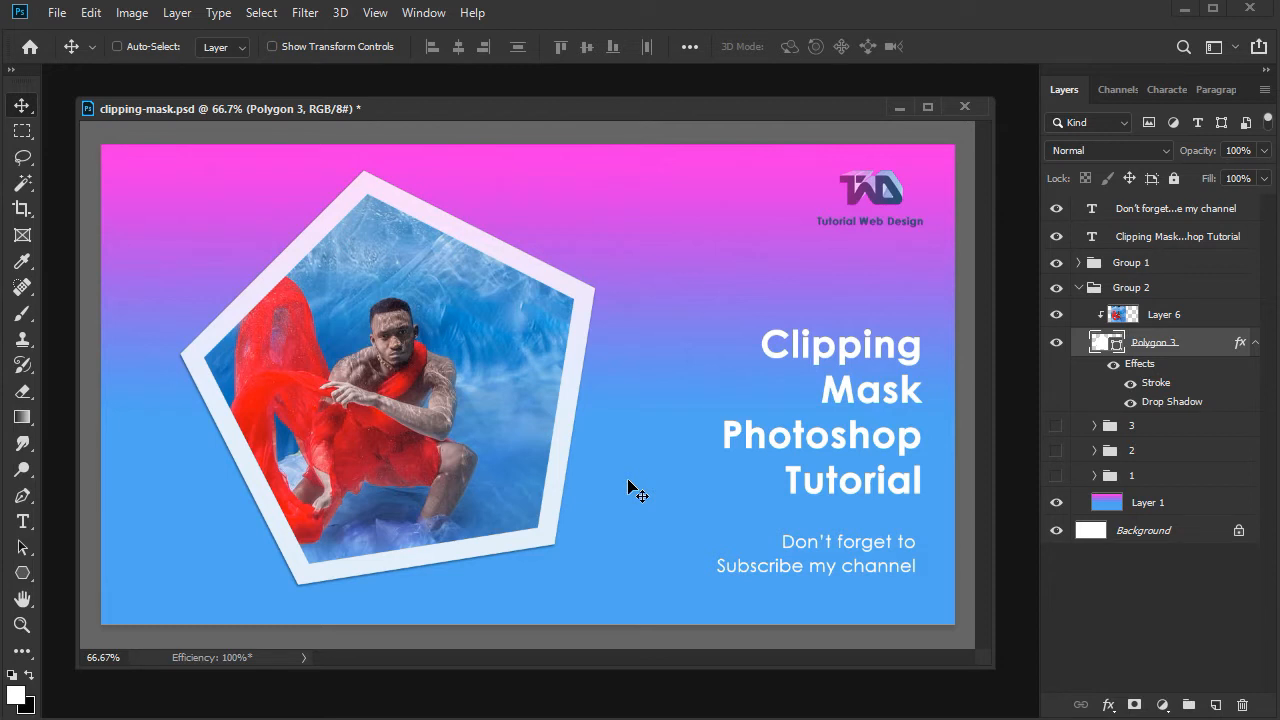
{"action": "left_click", "coordinate": [1078, 288]}
{"action": "left_click", "coordinate": [1166, 288]}
{"action": "left_click", "coordinate": [1056, 289]}
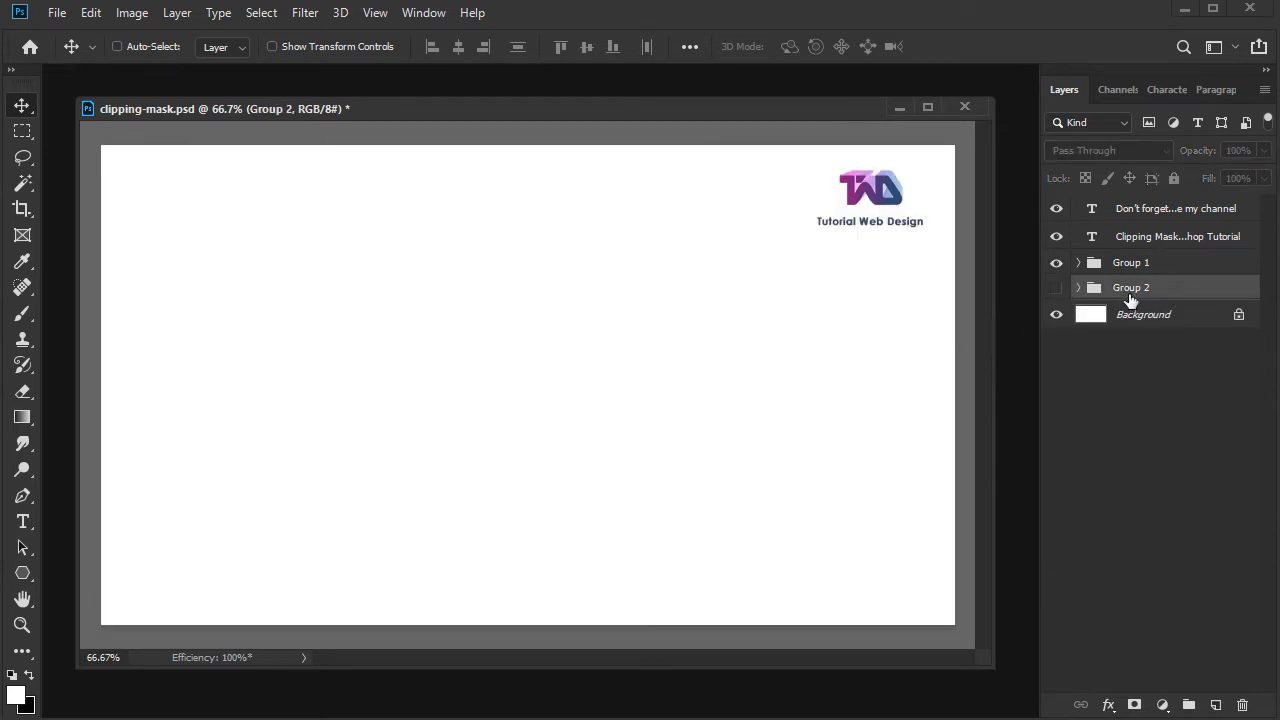
{"action": "left_click", "coordinate": [1056, 288]}
{"action": "left_click", "coordinate": [1078, 288]}
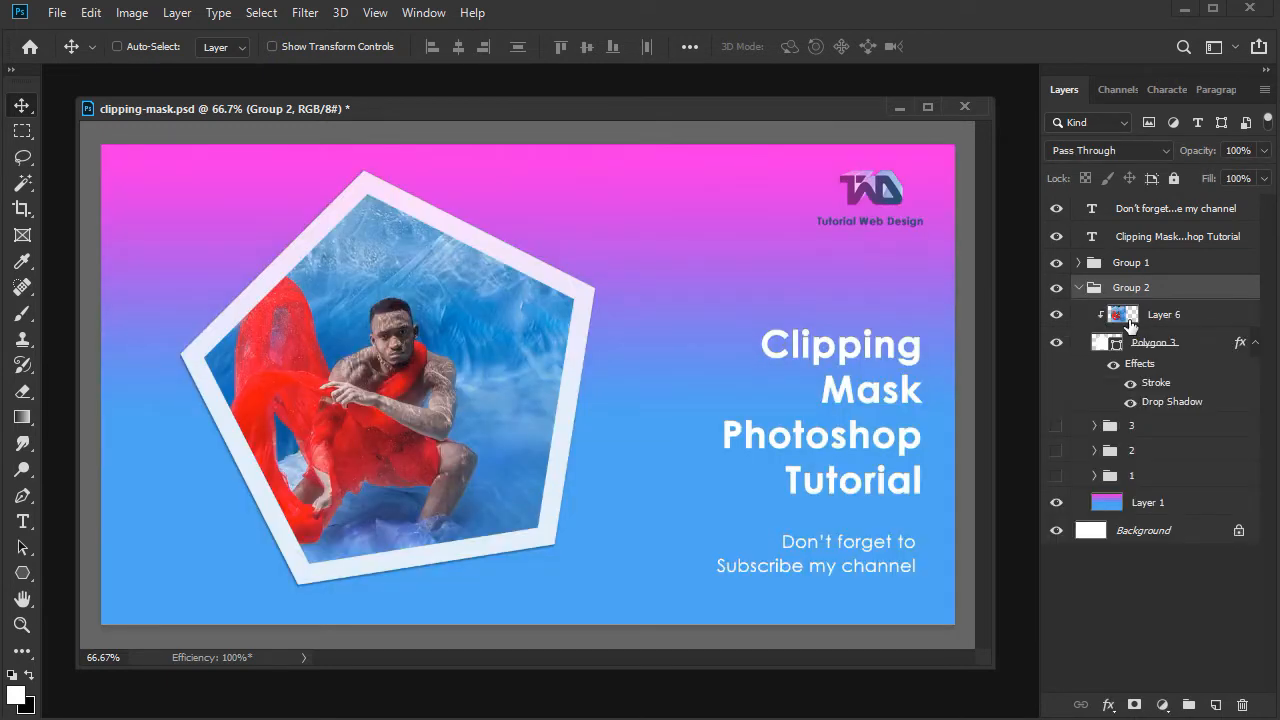
Hide the clipped photo Layer 6 and Polygon 3 in Group 2
{"action": "left_click", "coordinate": [1056, 314]}
{"action": "left_click", "coordinate": [1056, 342]}
{"action": "left_click", "coordinate": [1100, 342]}
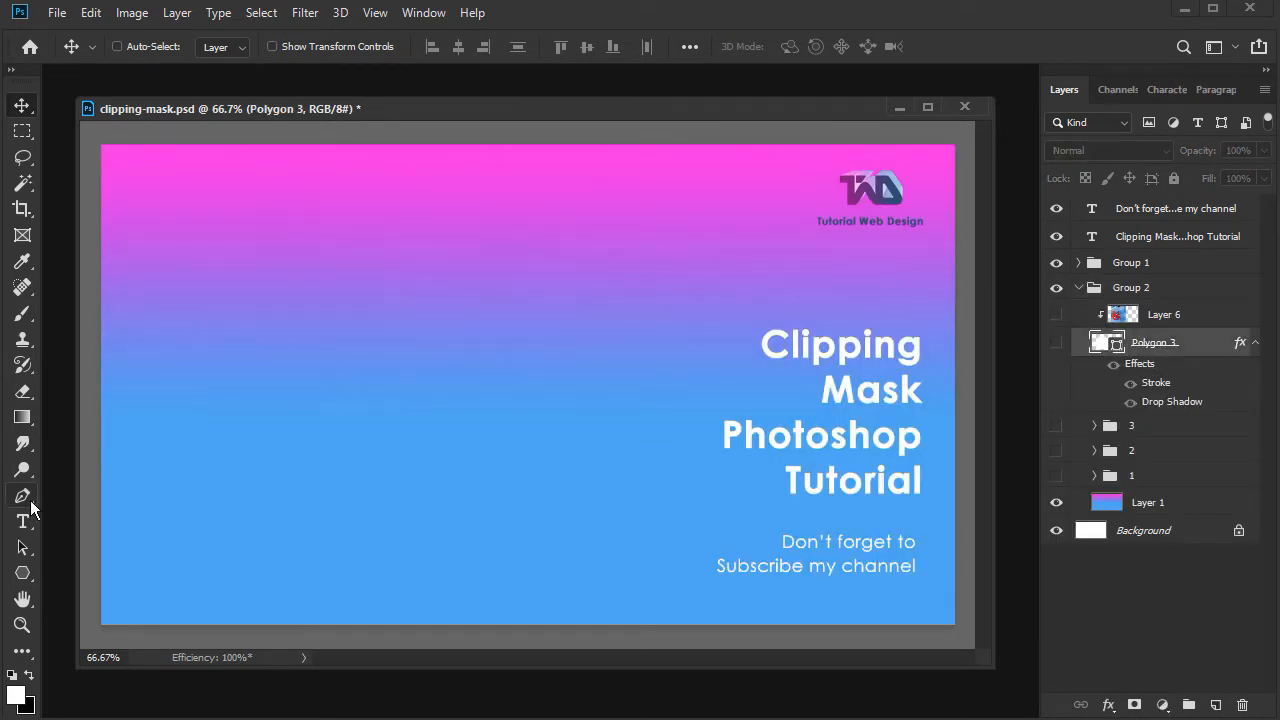
Create a white 500 × 500 px rectangle on a new layer with the Rectangle Tool and place it beside the title text
{"action": "left_click", "coordinate": [22, 575]}
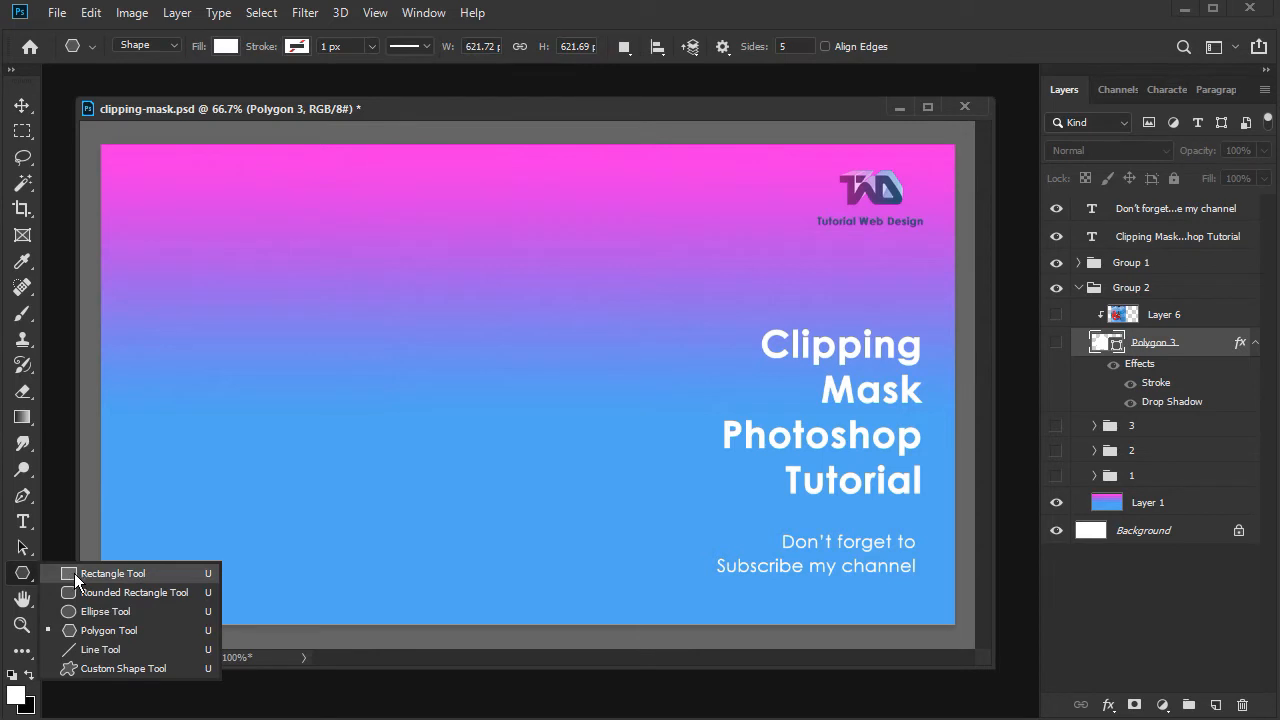
{"action": "left_click", "coordinate": [74, 573]}
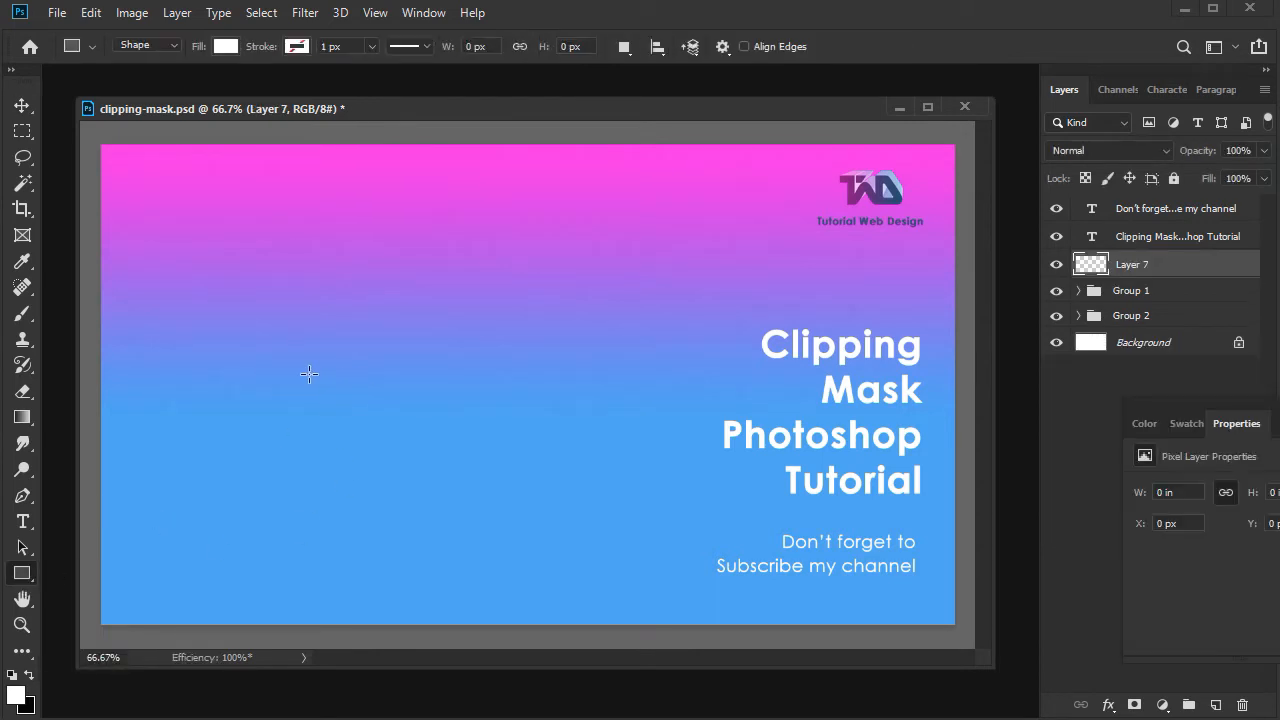
{"action": "left_click", "coordinate": [415, 527]}
{"action": "type", "text": "2"}
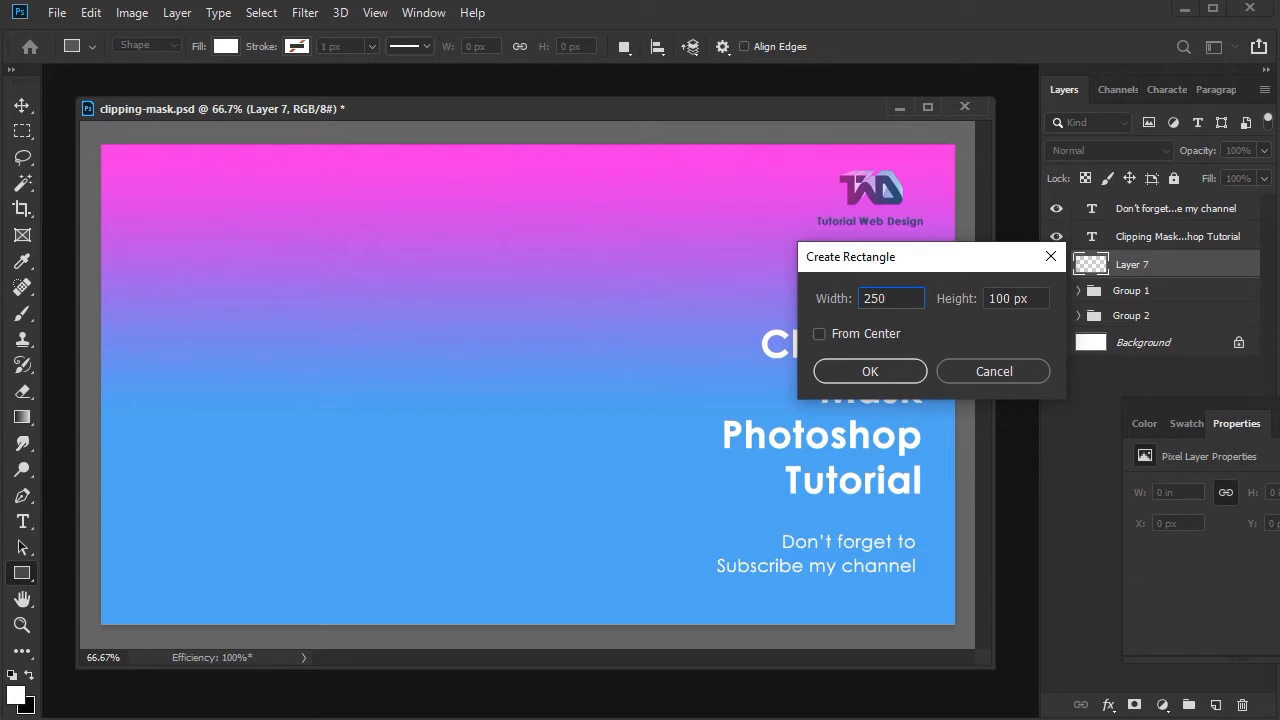
{"action": "type", "text": "50"}
{"action": "double_click", "coordinate": [908, 295]}
{"action": "type", "text": "500"}
{"action": "key", "text": "Tab"}
{"action": "type", "text": "500"}
{"action": "key", "text": "Return"}
{"action": "left_click", "coordinate": [15, 108]}
{"action": "left_click_drag", "start_coordinate": [494, 449], "coordinate": [352, 311]}
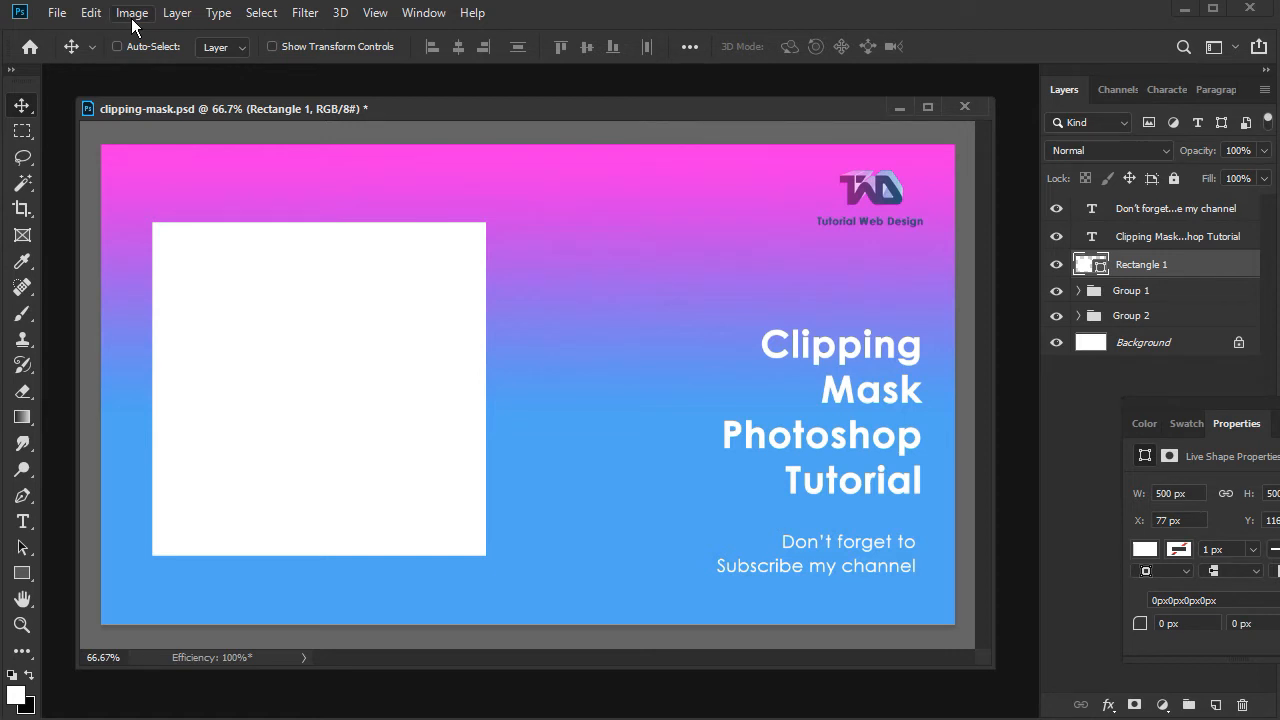
Add a white Inside stroke to Rectangle 1 and make it slightly thinner than 29 px
{"action": "left_click", "coordinate": [172, 14]}
{"action": "mouse_move", "coordinate": [232, 209]}
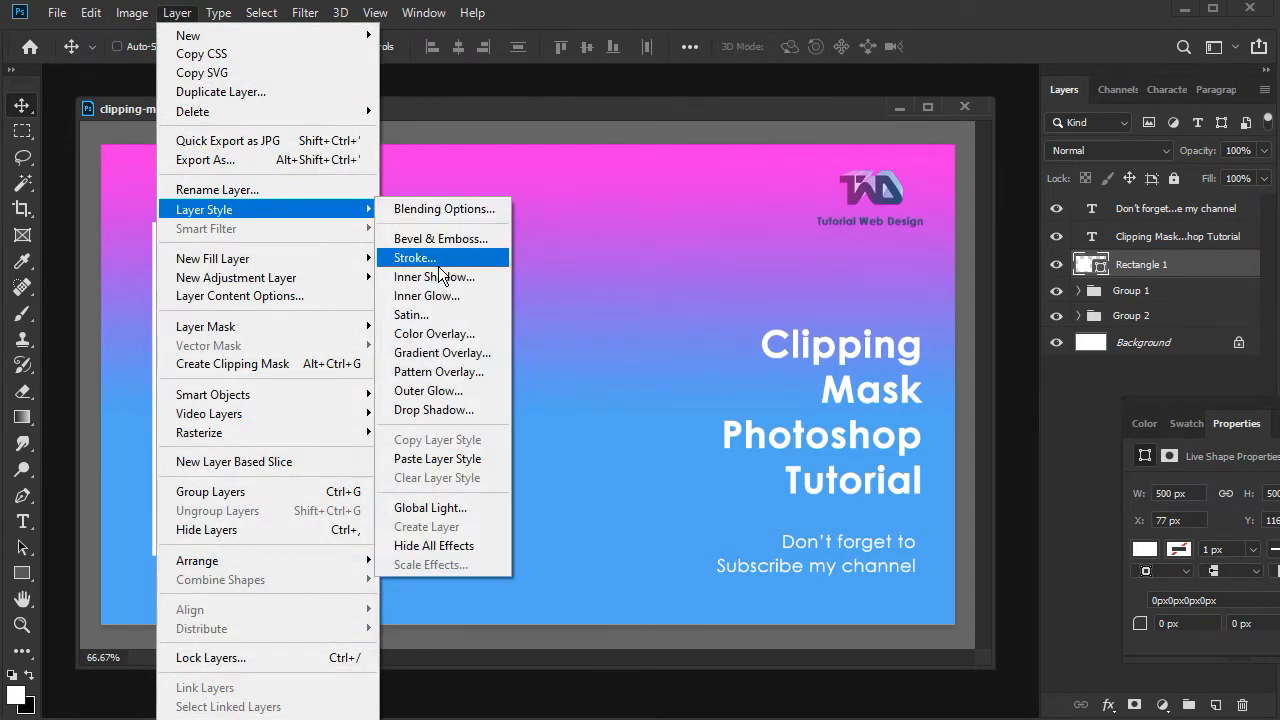
{"action": "left_click", "coordinate": [418, 258]}
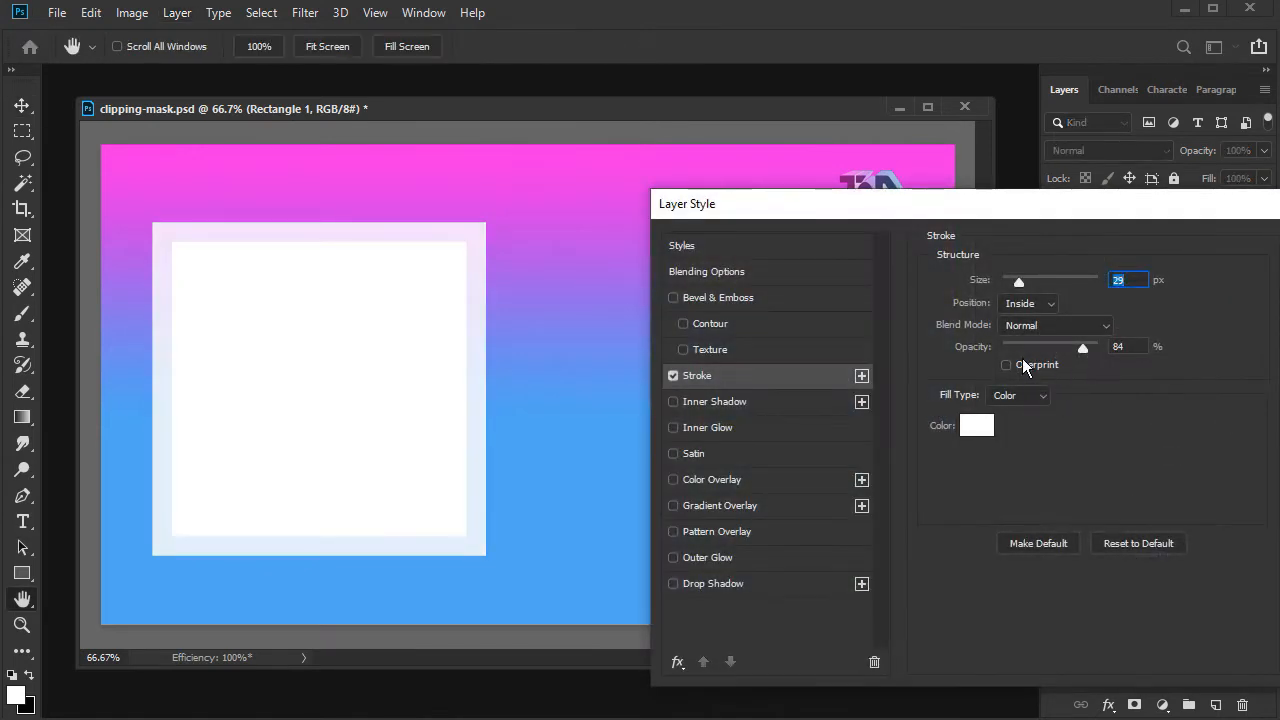
{"action": "left_click_drag", "start_coordinate": [1019, 280], "coordinate": [1011, 283]}
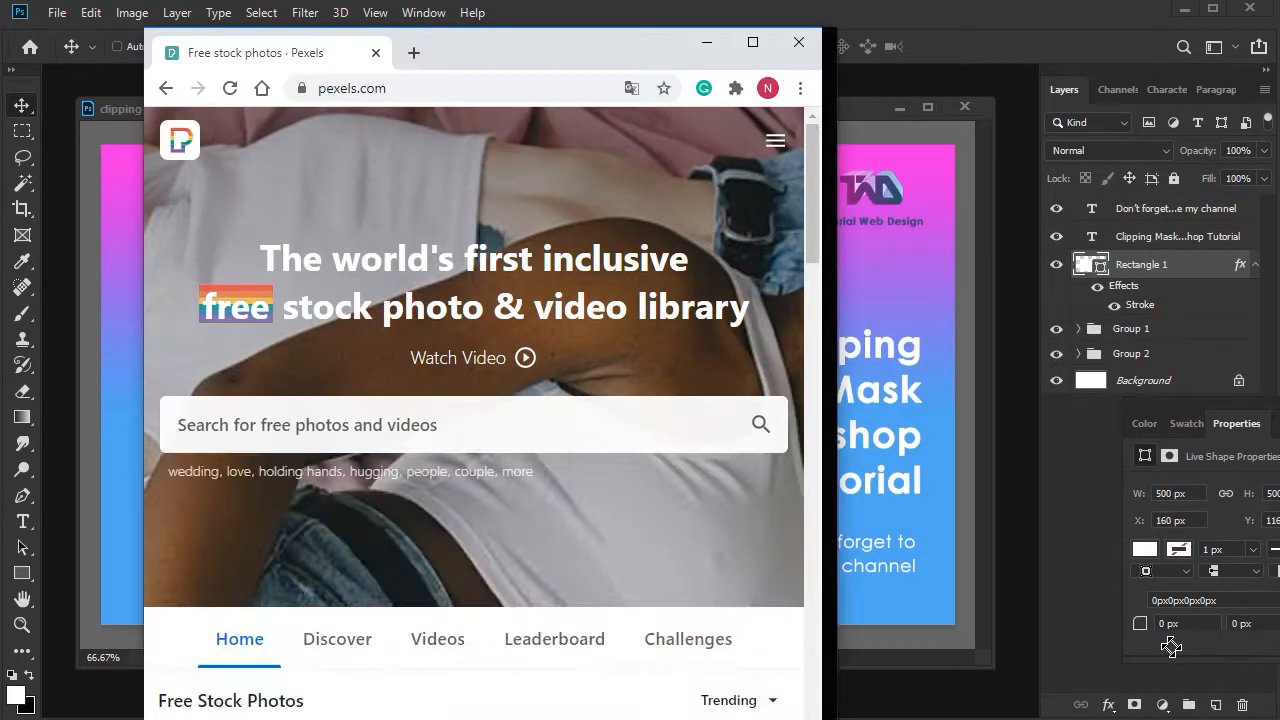
Search Pexels in the browser for "travel" photos and copy the image "Man Standing on a Rock"
{"action": "left_click_drag", "start_coordinate": [1169, 646], "coordinate": [1262, 716]}
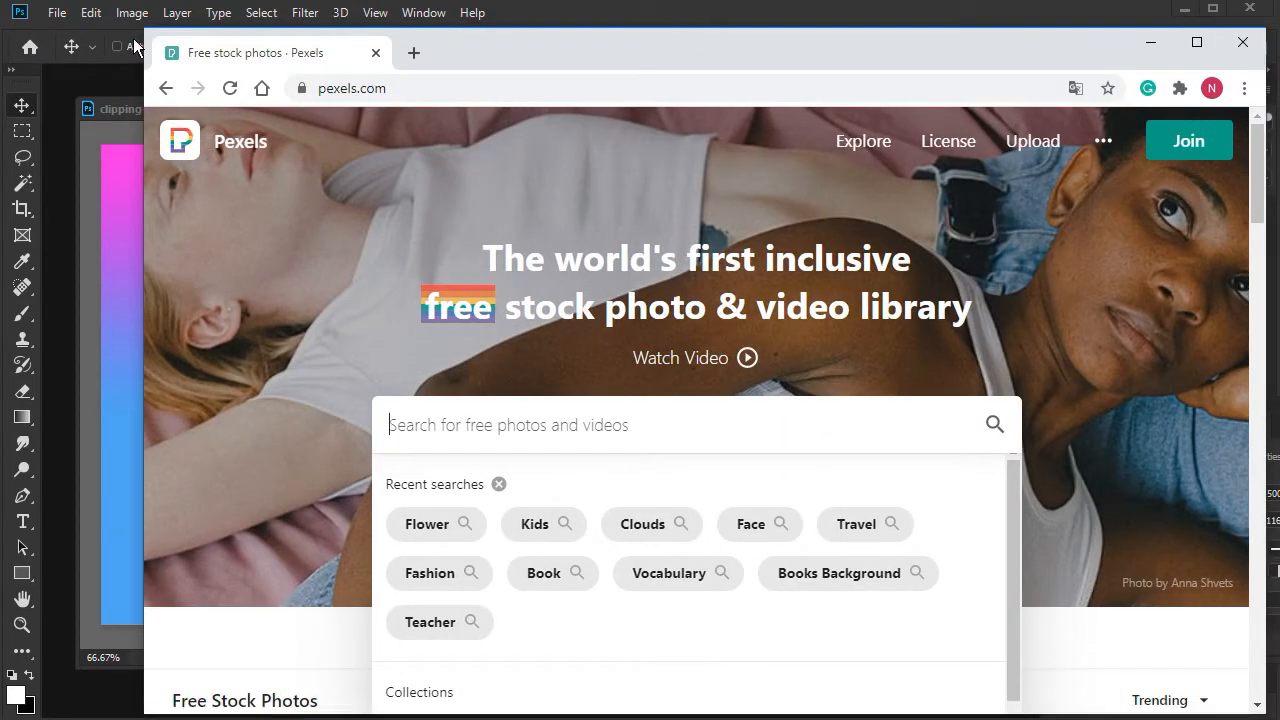
{"action": "left_click_drag", "start_coordinate": [140, 30], "coordinate": [35, 25]}
{"action": "scroll", "coordinate": [600, 343], "scroll_direction": "down", "scroll_amount": 5}
{"action": "scroll", "coordinate": [526, 240], "scroll_direction": "up", "scroll_amount": 5}
{"action": "type", "text": "TRAV"}
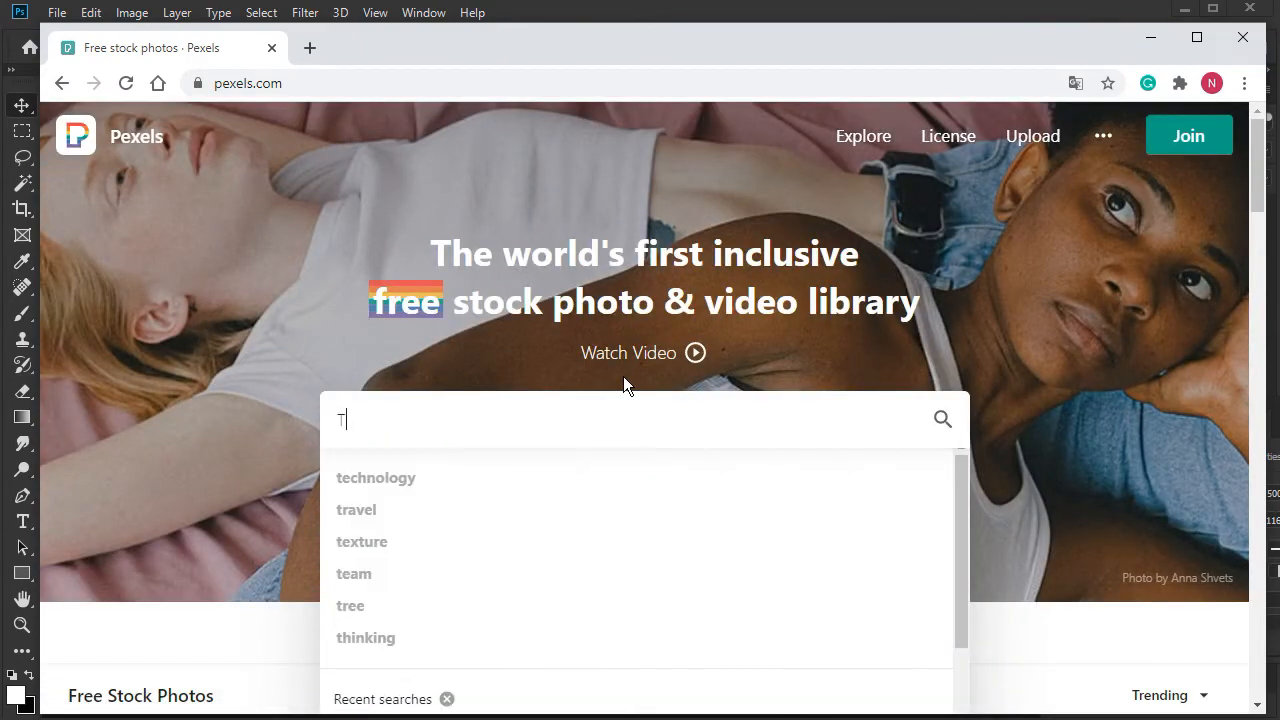
{"action": "type", "text": "EL"}
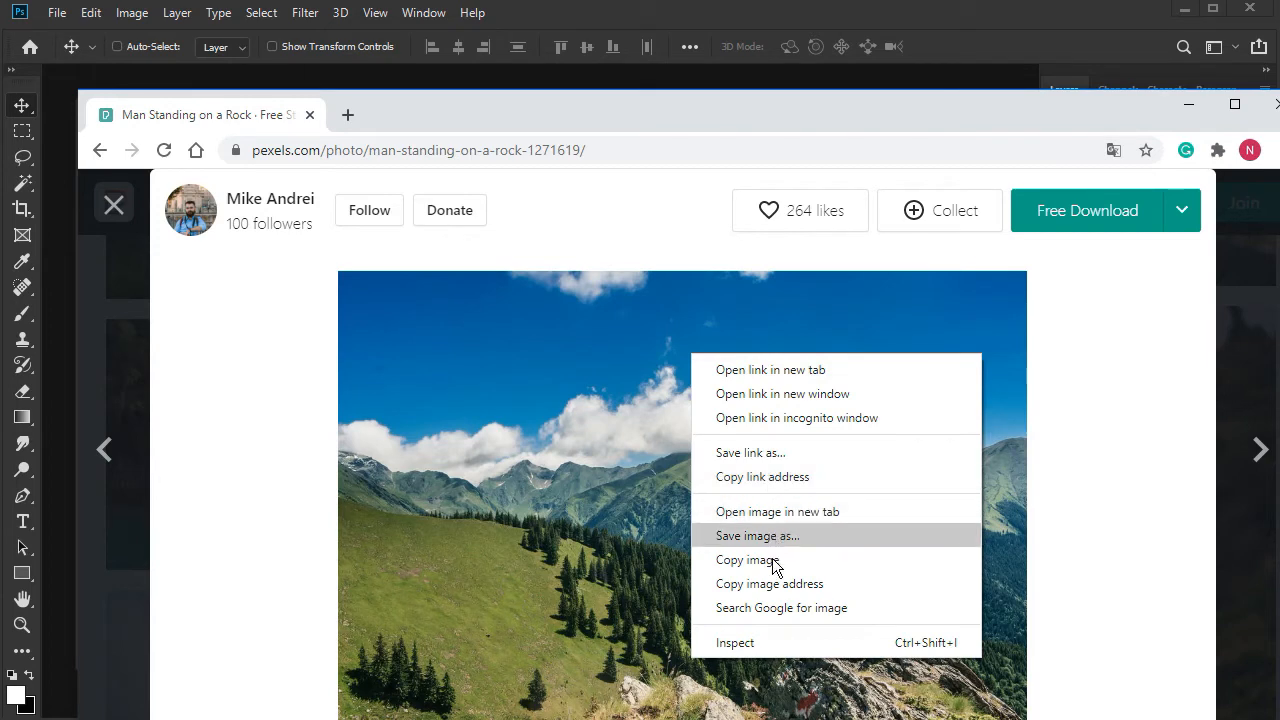
{"action": "left_click", "coordinate": [773, 560]}
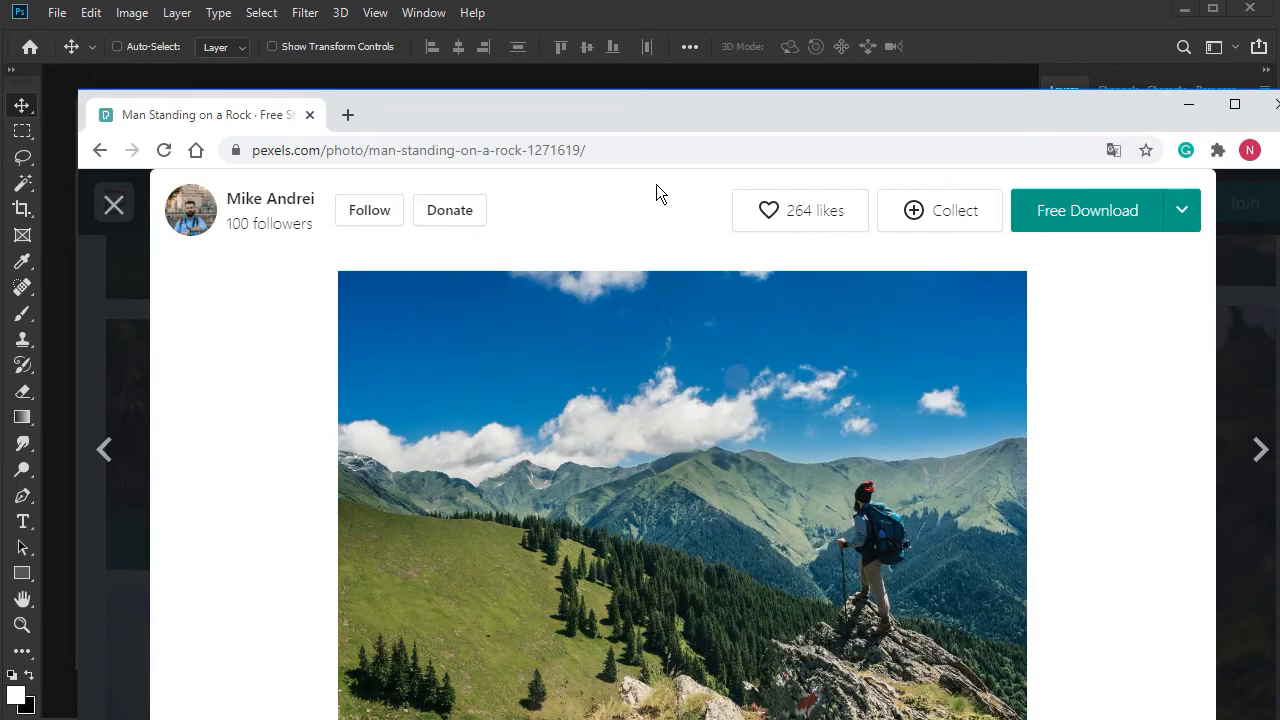
Switch back to Photoshop and paste the copied mountain photo on a new layer directly above Rectangle 1
{"action": "key", "text": "alt+Tab"}
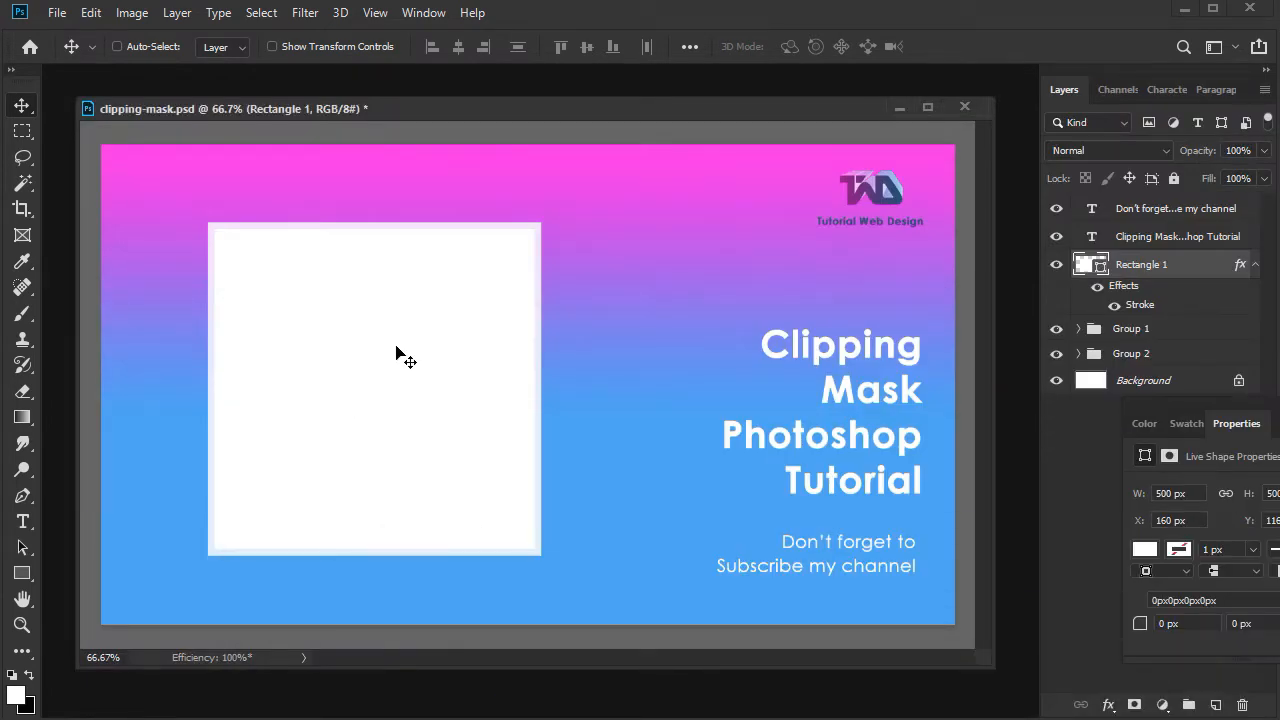
{"action": "right_click", "coordinate": [403, 356]}
{"action": "left_click", "coordinate": [420, 364]}
{"action": "left_click", "coordinate": [92, 13]}
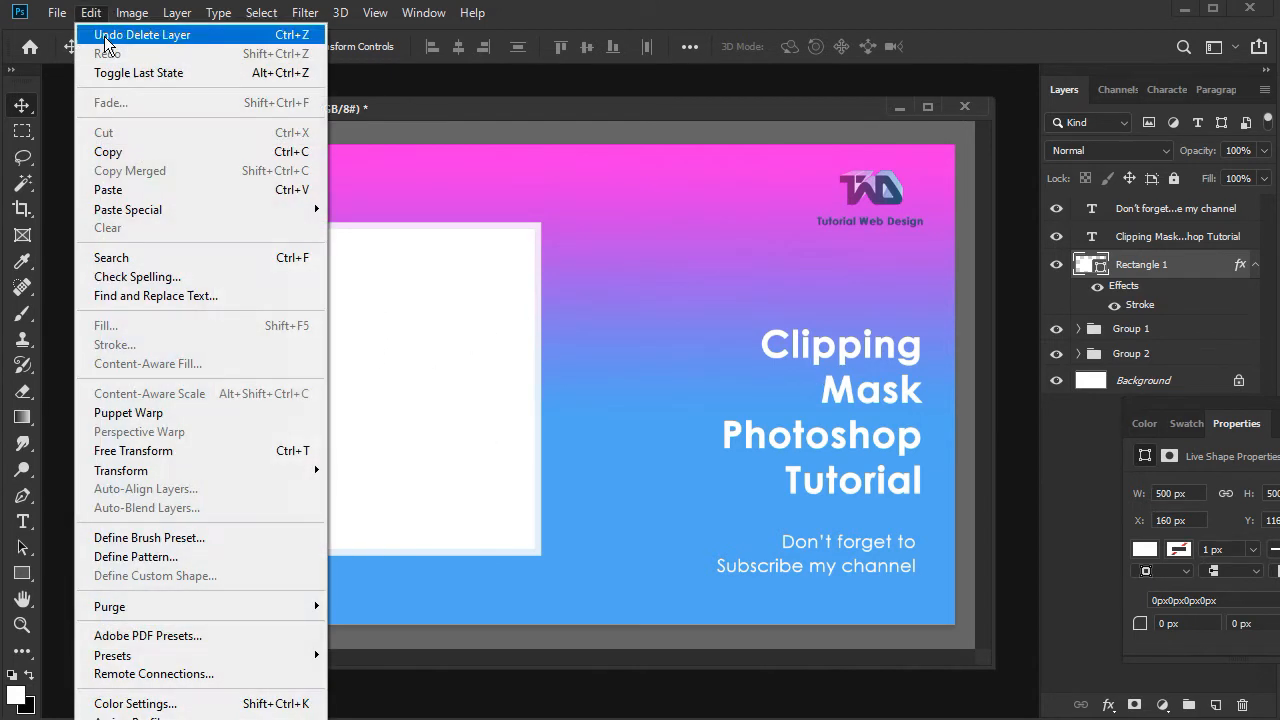
{"action": "left_click", "coordinate": [137, 189]}
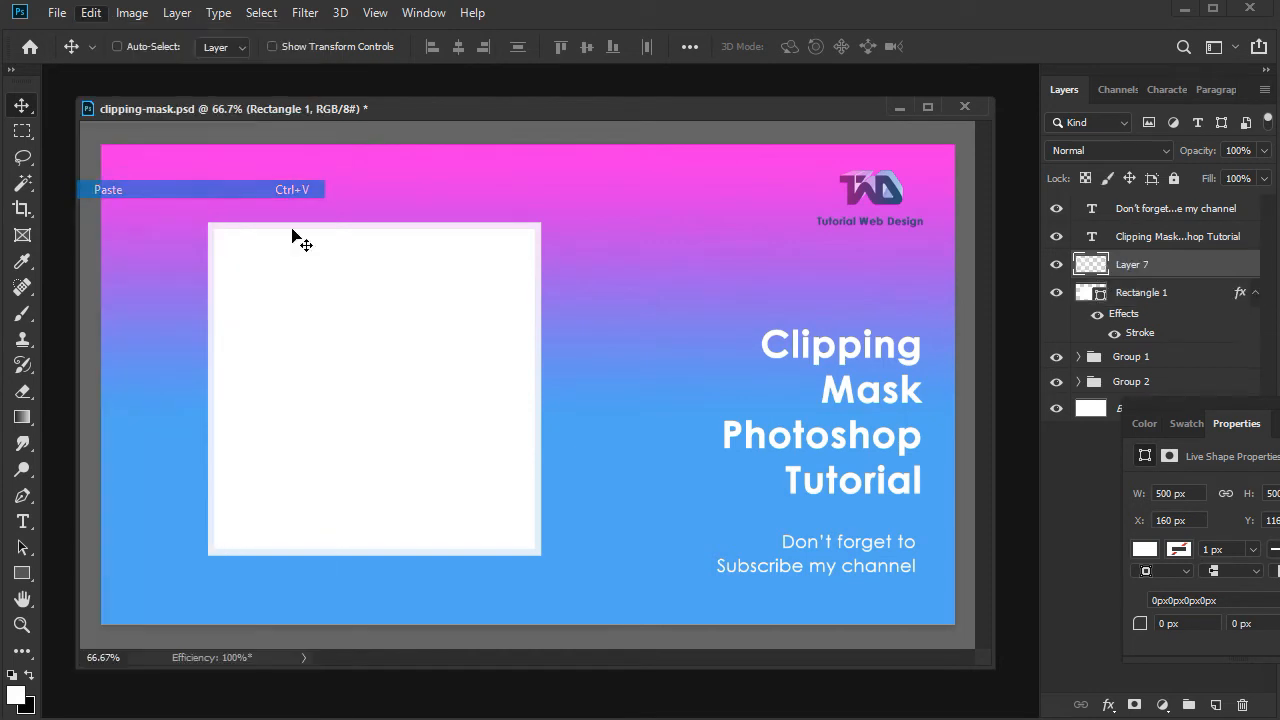
Toggle the visibility of Layer 7 and Rectangle 1 to check their stacking order, keeping Layer 7 selected
{"action": "left_click", "coordinate": [1057, 265]}
{"action": "left_click", "coordinate": [1057, 265]}
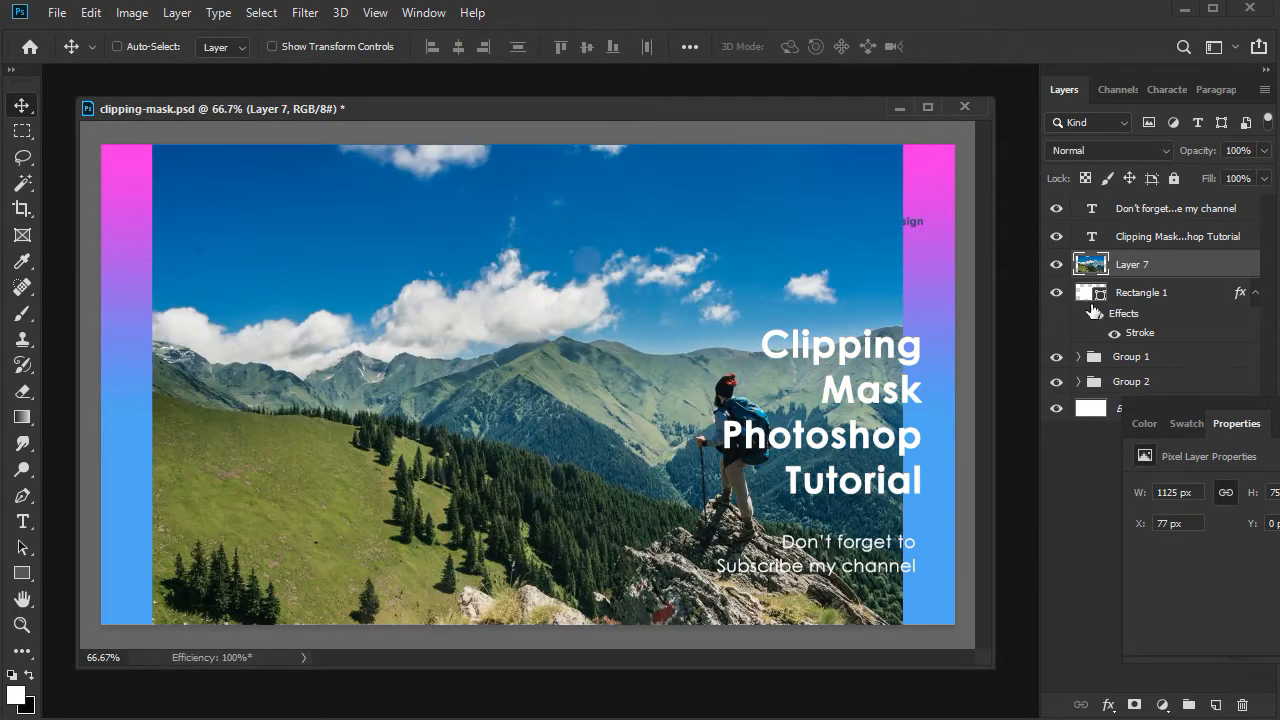
{"action": "left_click", "coordinate": [1055, 279]}
{"action": "left_click", "coordinate": [1056, 266]}
{"action": "left_click", "coordinate": [1056, 292]}
{"action": "left_click", "coordinate": [1056, 292]}
{"action": "left_click", "coordinate": [1056, 264]}
{"action": "left_click", "coordinate": [1150, 265]}
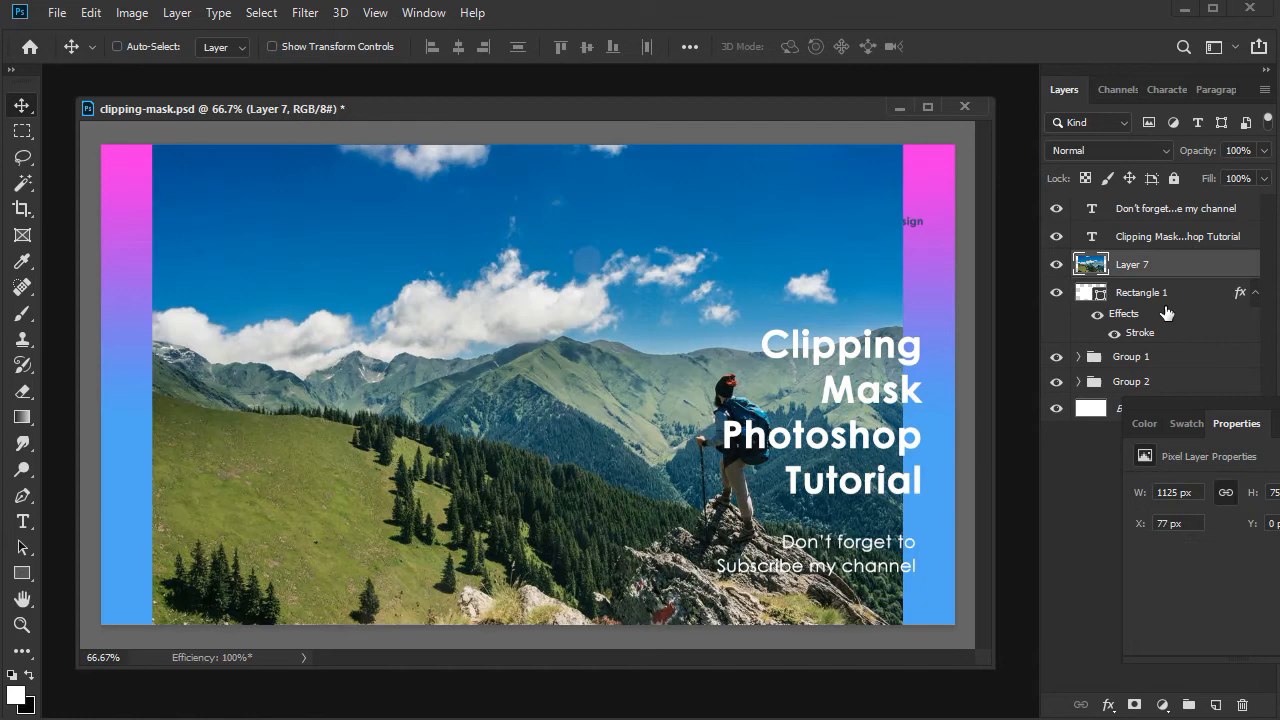
Create a clipping mask from Layer 7 to Rectangle 1 and reposition the photo so the hiker shows inside the square
{"action": "left_click", "coordinate": [193, 17]}
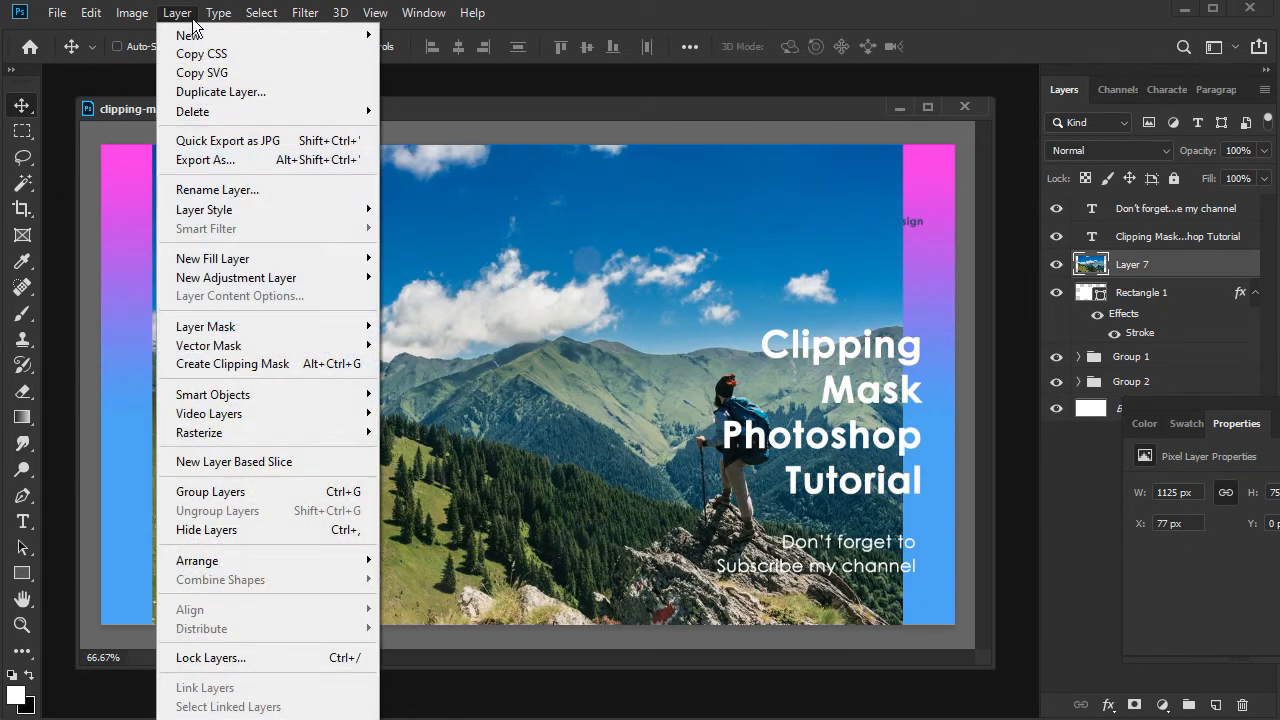
{"action": "left_click", "coordinate": [277, 372]}
{"action": "left_click_drag", "start_coordinate": [447, 390], "coordinate": [500, 500]}
Brighten the clipped photo with Levels by lowering the white input point and slightly lightening the midtones
{"action": "left_click", "coordinate": [177, 12]}
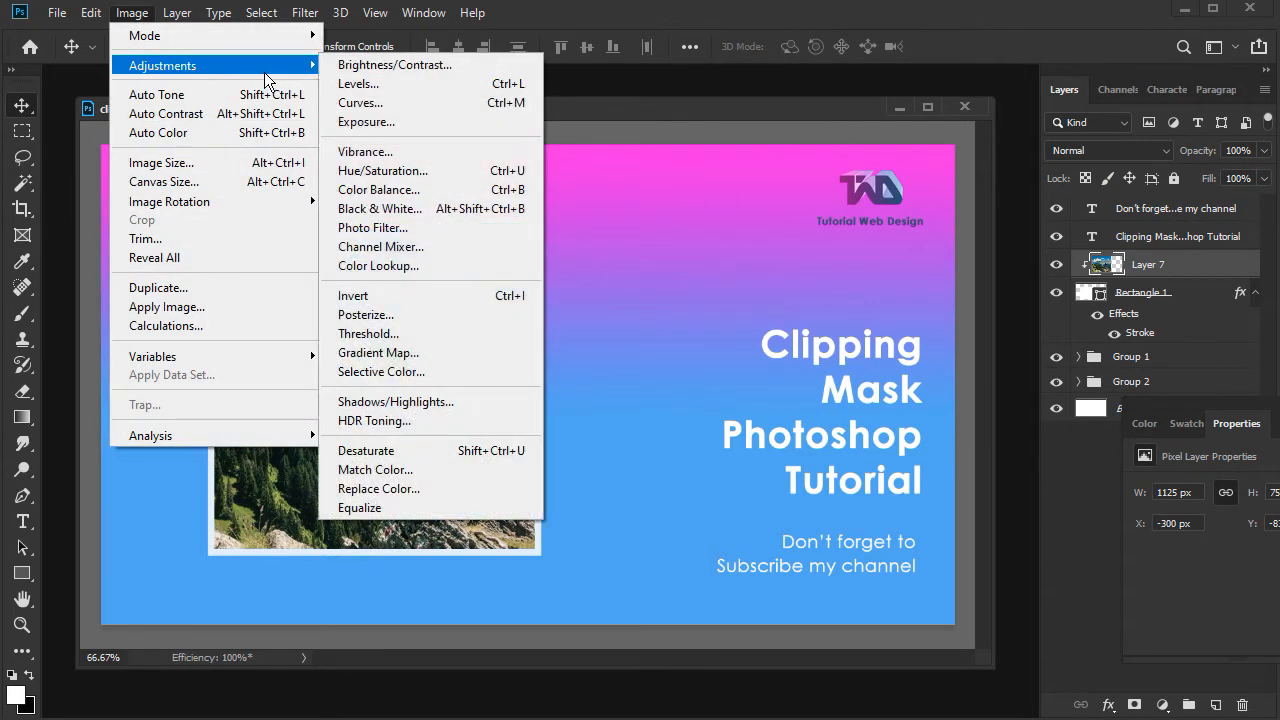
{"action": "mouse_move", "coordinate": [265, 68]}
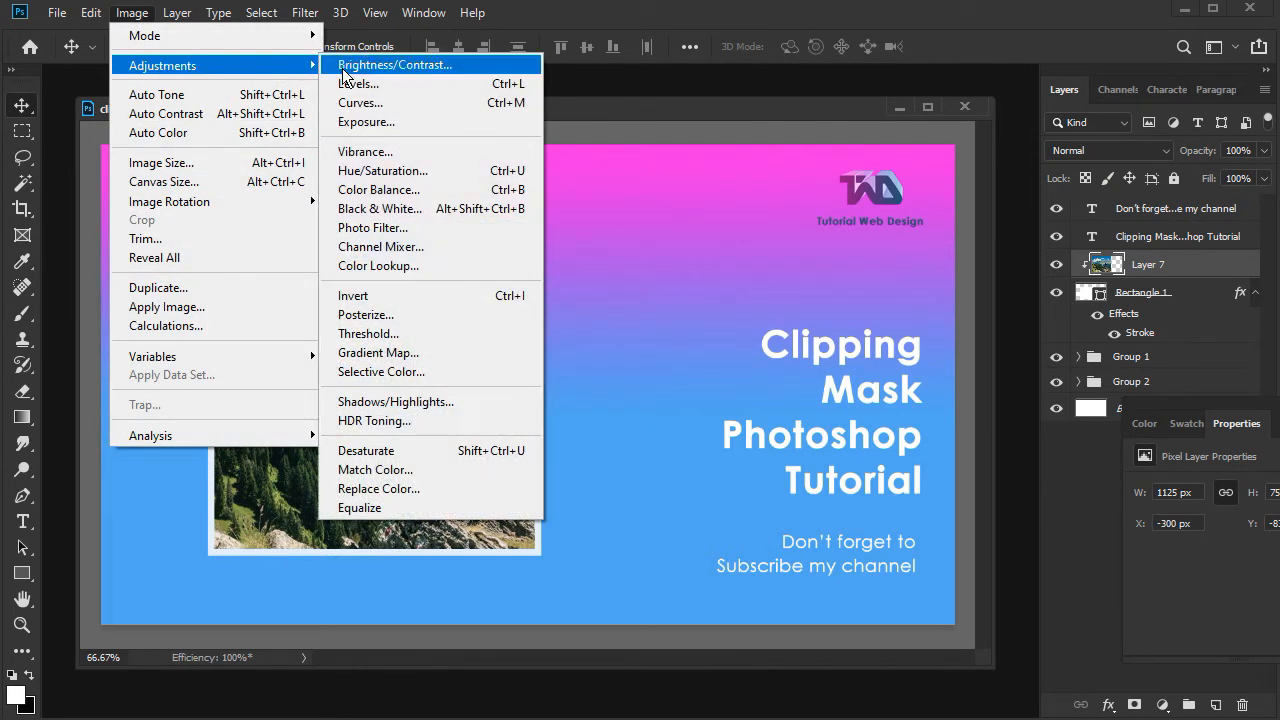
{"action": "left_click", "coordinate": [357, 84]}
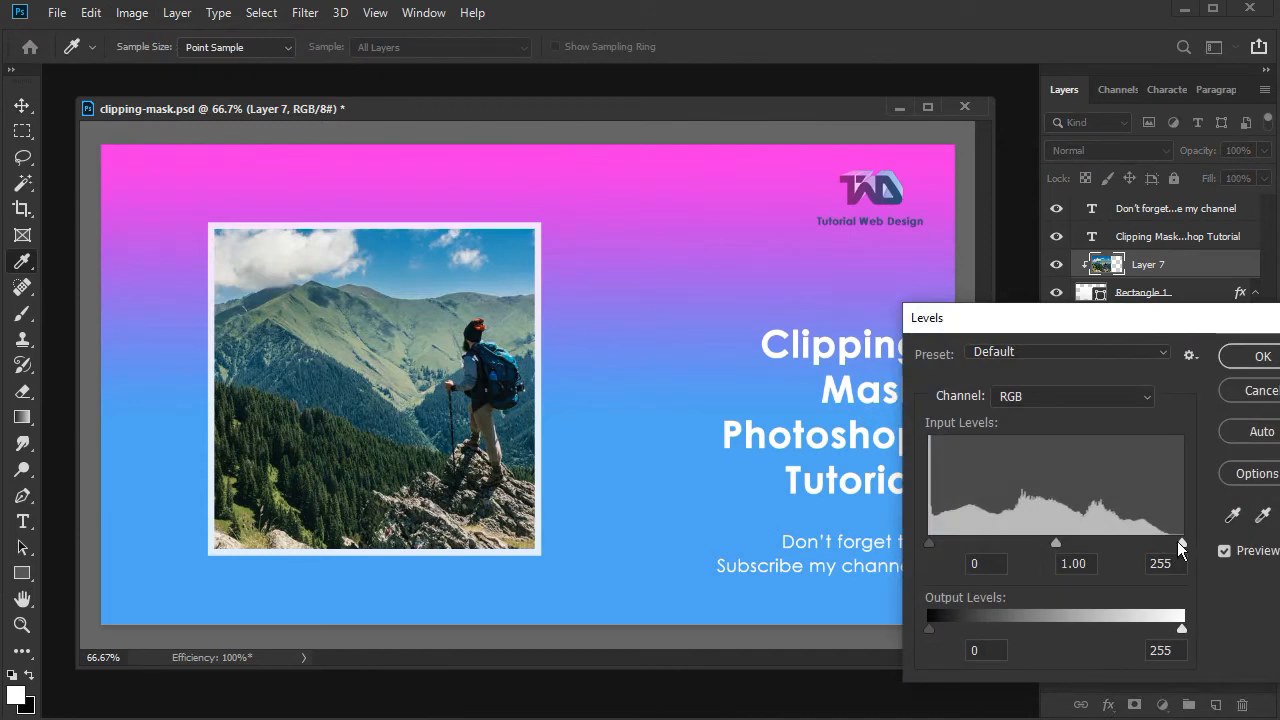
{"action": "left_click_drag", "start_coordinate": [1180, 542], "coordinate": [1120, 540]}
{"action": "mouse_move", "coordinate": [1031, 542]}
{"action": "left_mouse_down"}
{"action": "mouse_move", "coordinate": [1006, 540]}
{"action": "mouse_move", "coordinate": [1028, 542]}
{"action": "left_mouse_up"}
{"action": "left_click", "coordinate": [1238, 360]}
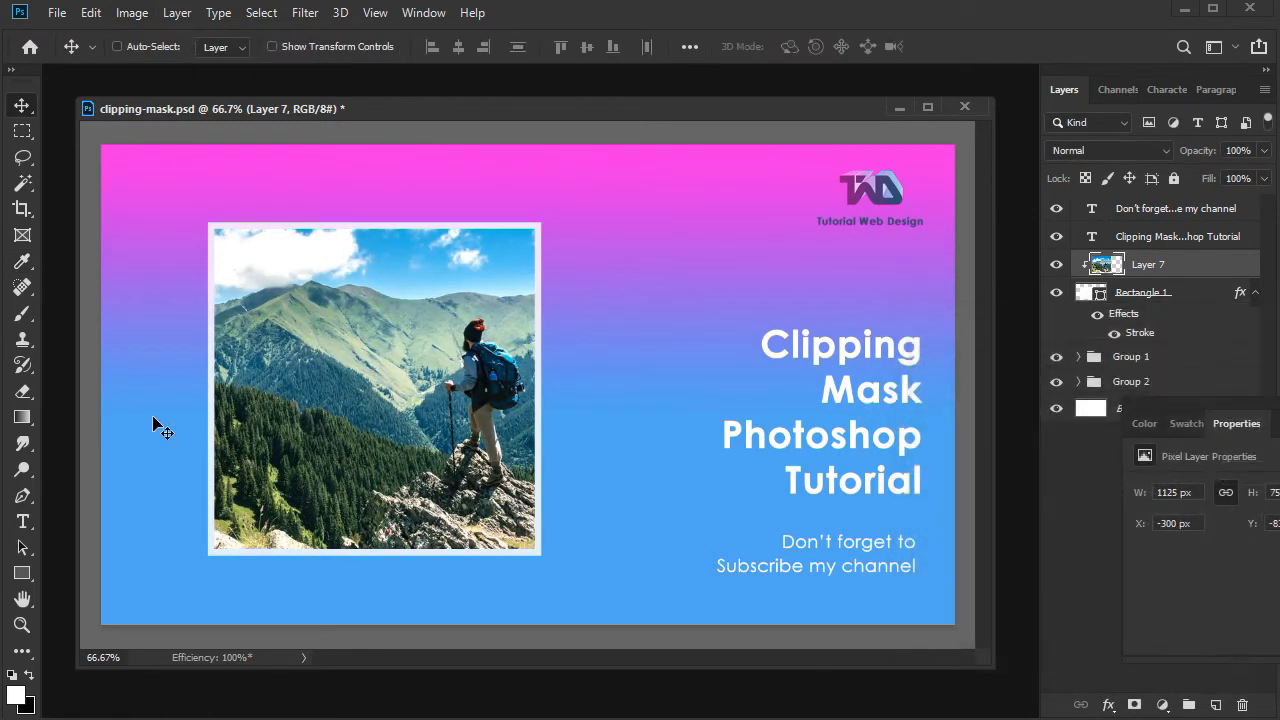
Add the white text "travel with us" in 20 px Century Gothic and place it over the clipped photo
{"action": "left_click", "coordinate": [22, 521]}
{"action": "left_click", "coordinate": [257, 347]}
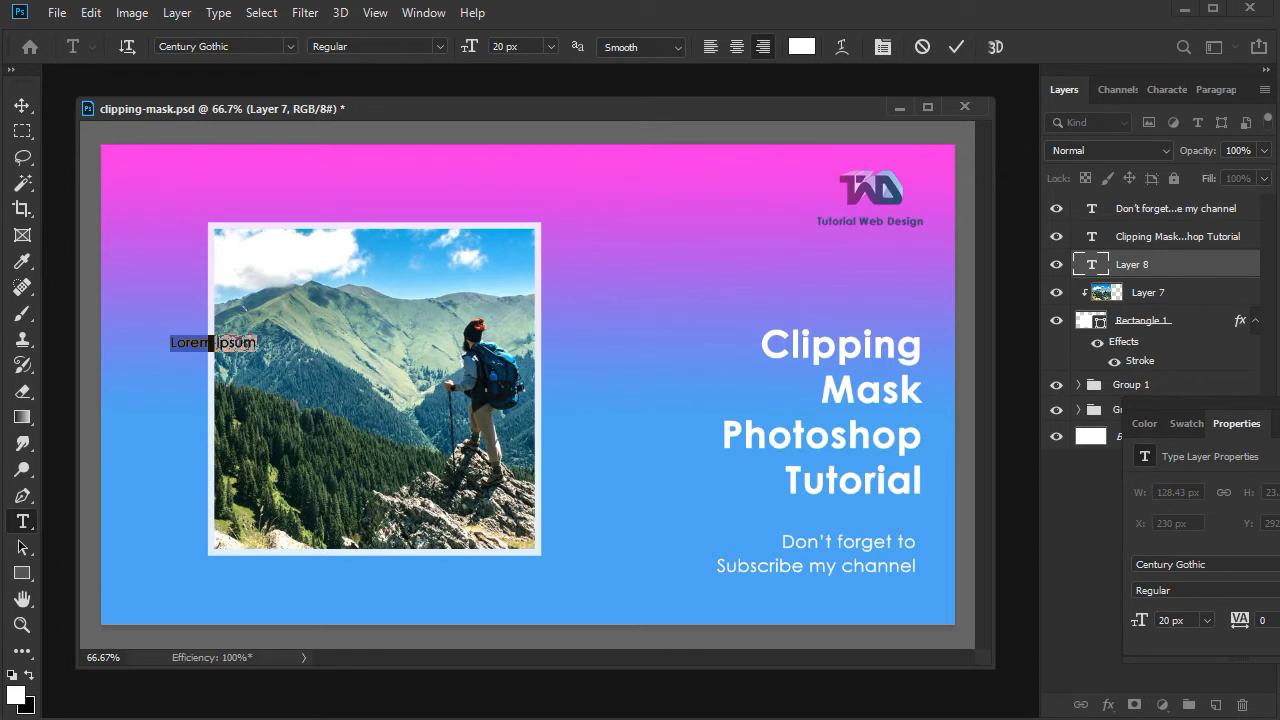
{"action": "type", "text": "Tra"}
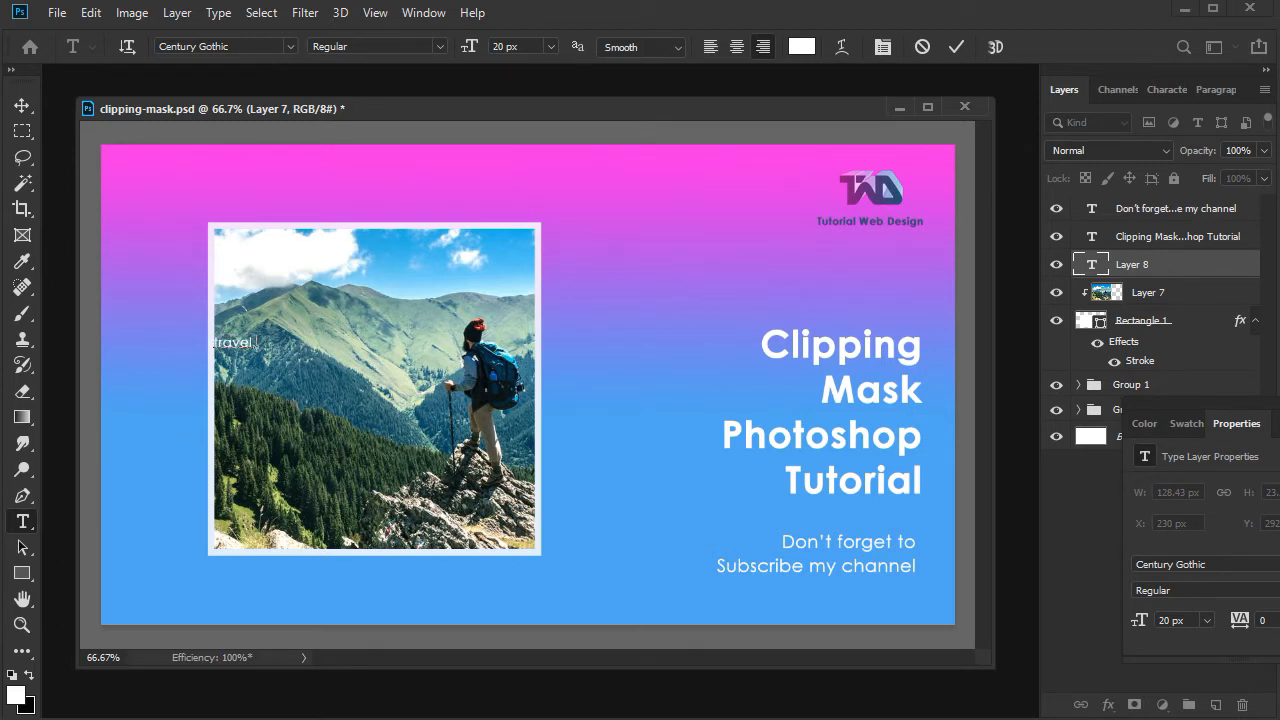
{"action": "type", "text": "vel with us"}
{"action": "left_click", "coordinate": [22, 106]}
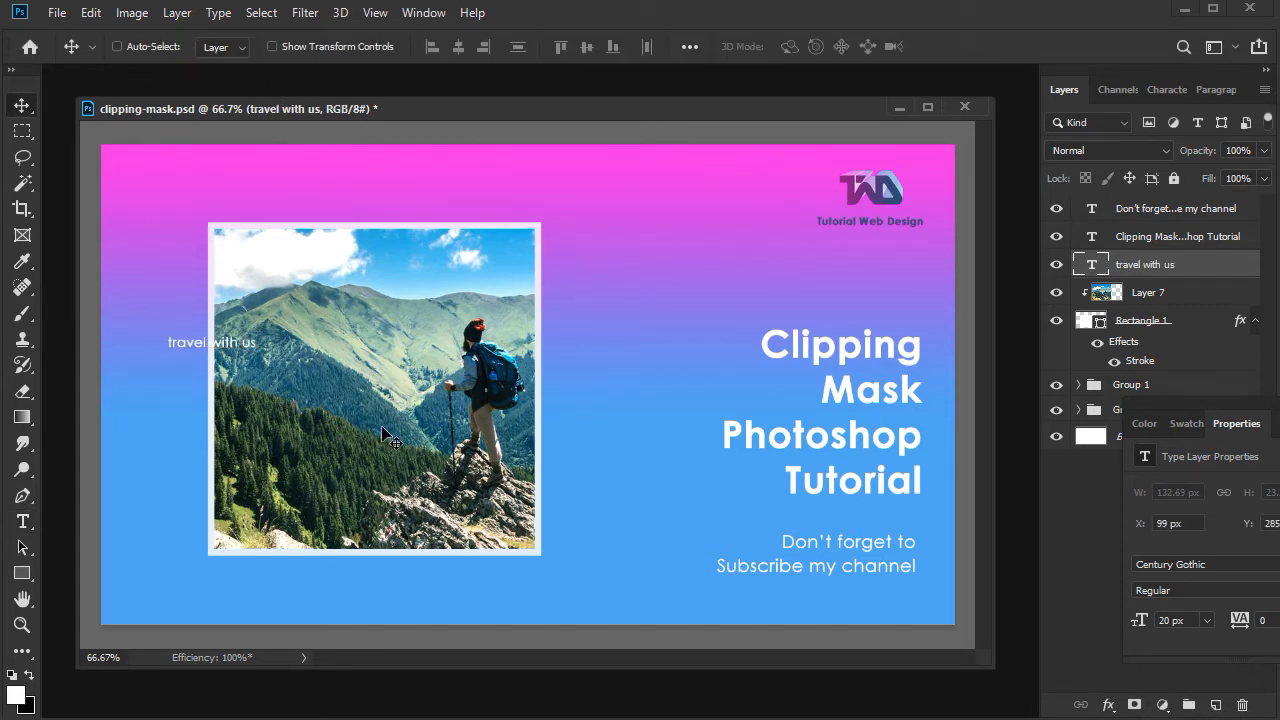
{"action": "left_click_drag", "start_coordinate": [249, 352], "coordinate": [357, 390]}
Format the "travel with us" text as all caps, 26 px and Bold, and move it higher on the photo
{"action": "double_click", "coordinate": [357, 390]}
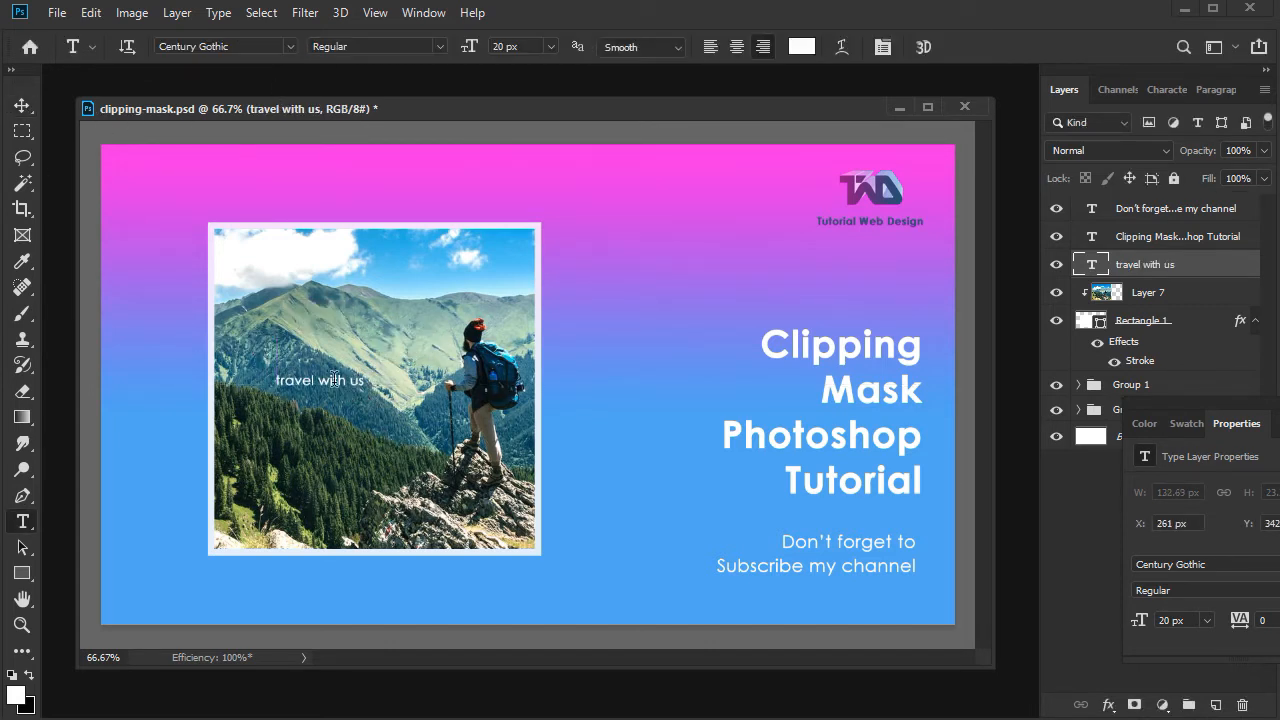
{"action": "key", "text": "ctrl+a"}
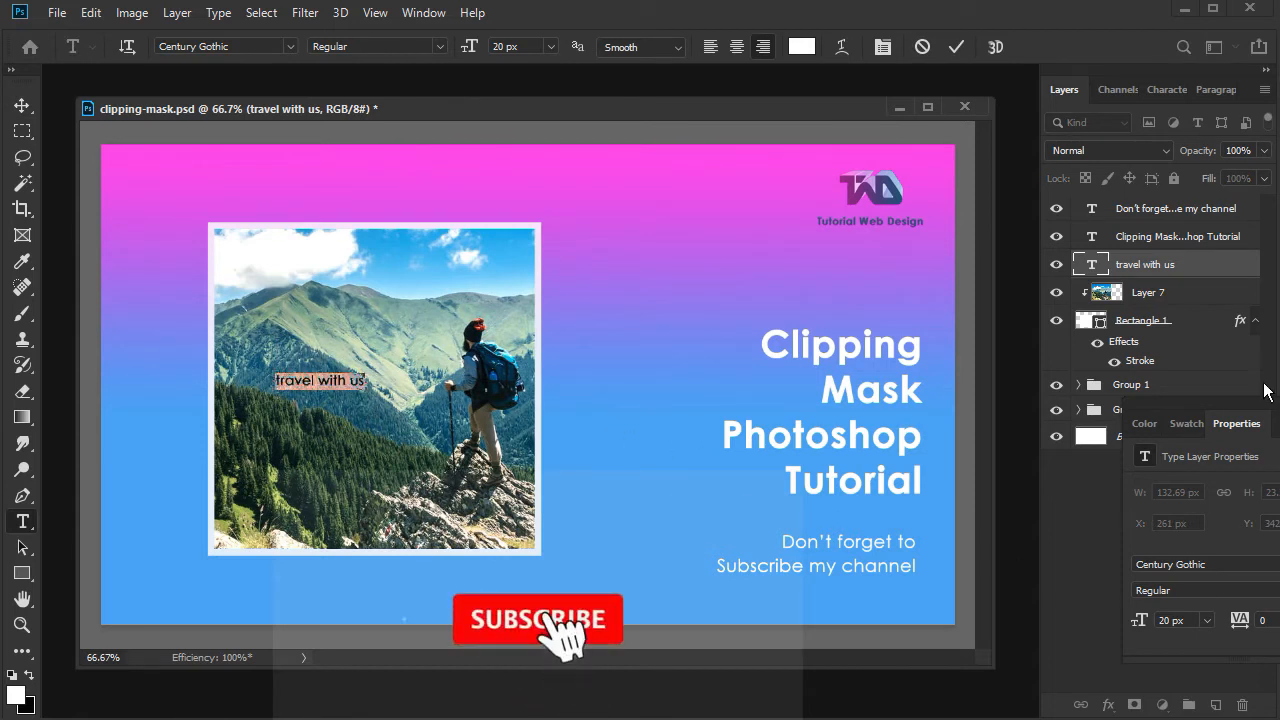
{"action": "left_click", "coordinate": [1166, 89]}
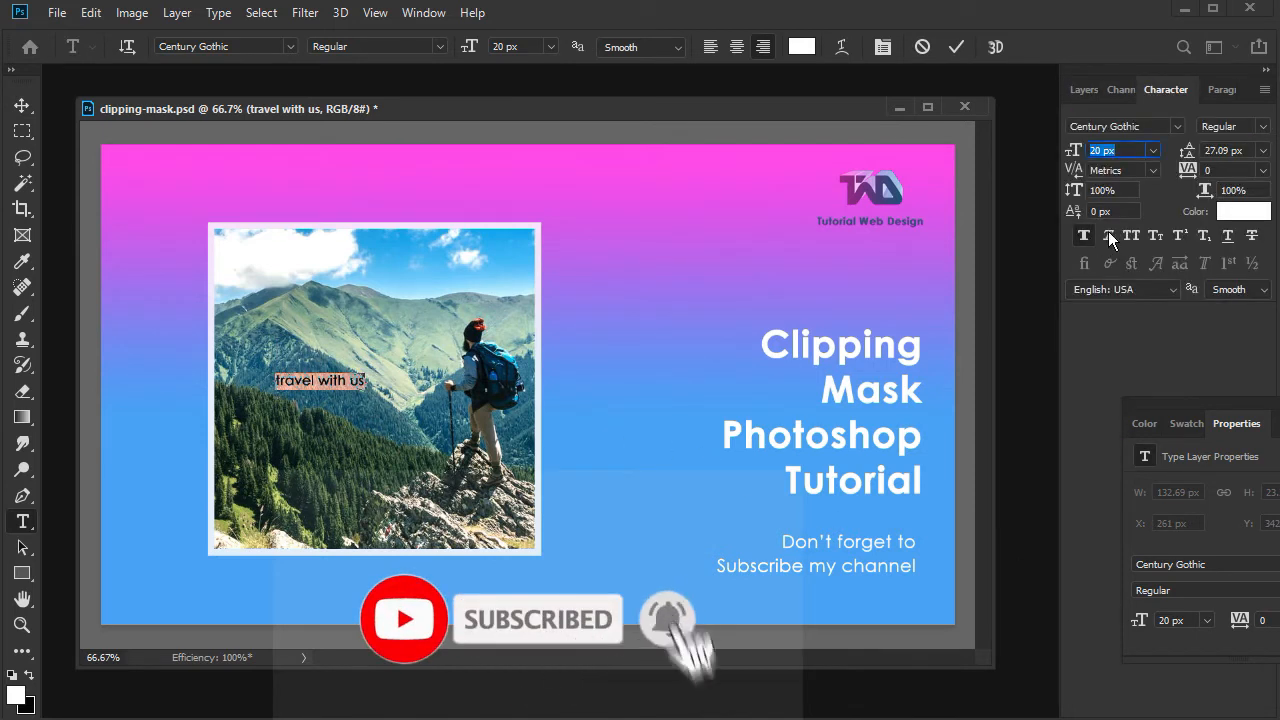
{"action": "left_click", "coordinate": [1131, 235]}
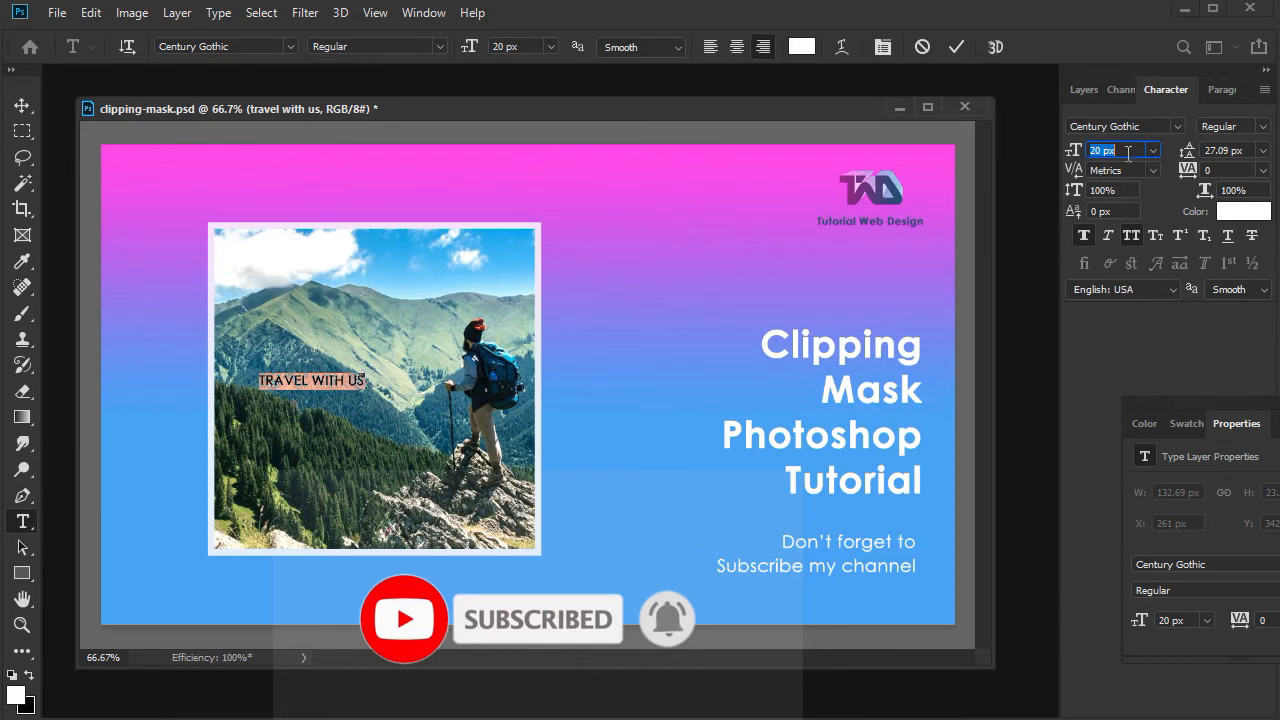
{"action": "type", "text": "26"}
{"action": "key", "text": "Return"}
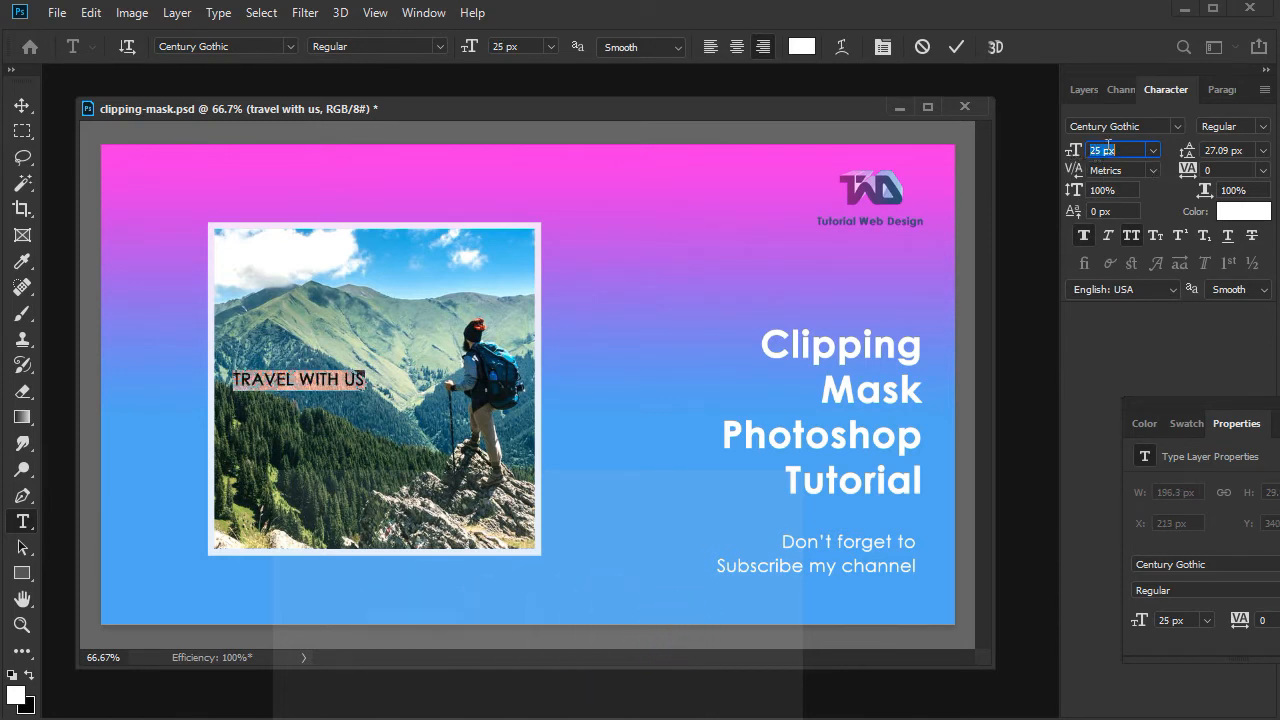
{"action": "left_click", "coordinate": [1263, 126]}
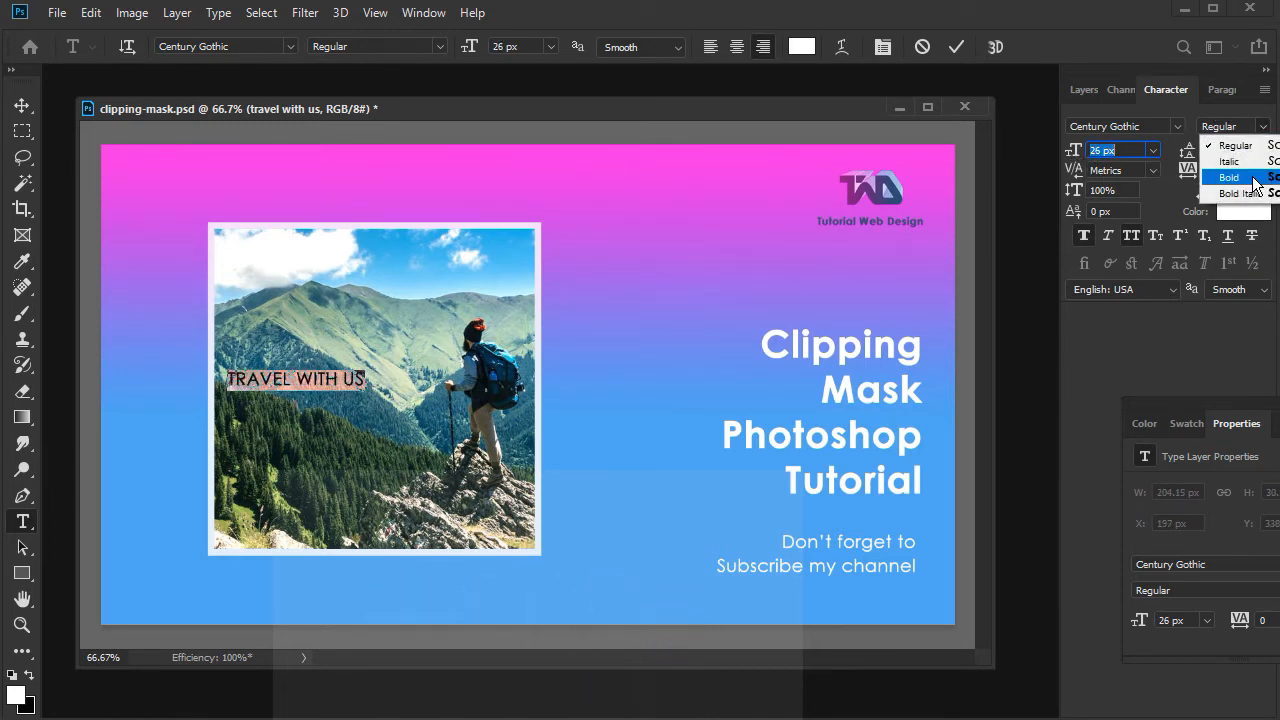
{"action": "left_click", "coordinate": [1228, 173]}
{"action": "left_click", "coordinate": [21, 105]}
{"action": "left_click_drag", "start_coordinate": [331, 399], "coordinate": [364, 338]}
Draw a white rectangle about 270 × 454 px on a new layer between the text and photo, and set its opacity to 59%
{"action": "left_click", "coordinate": [22, 574]}
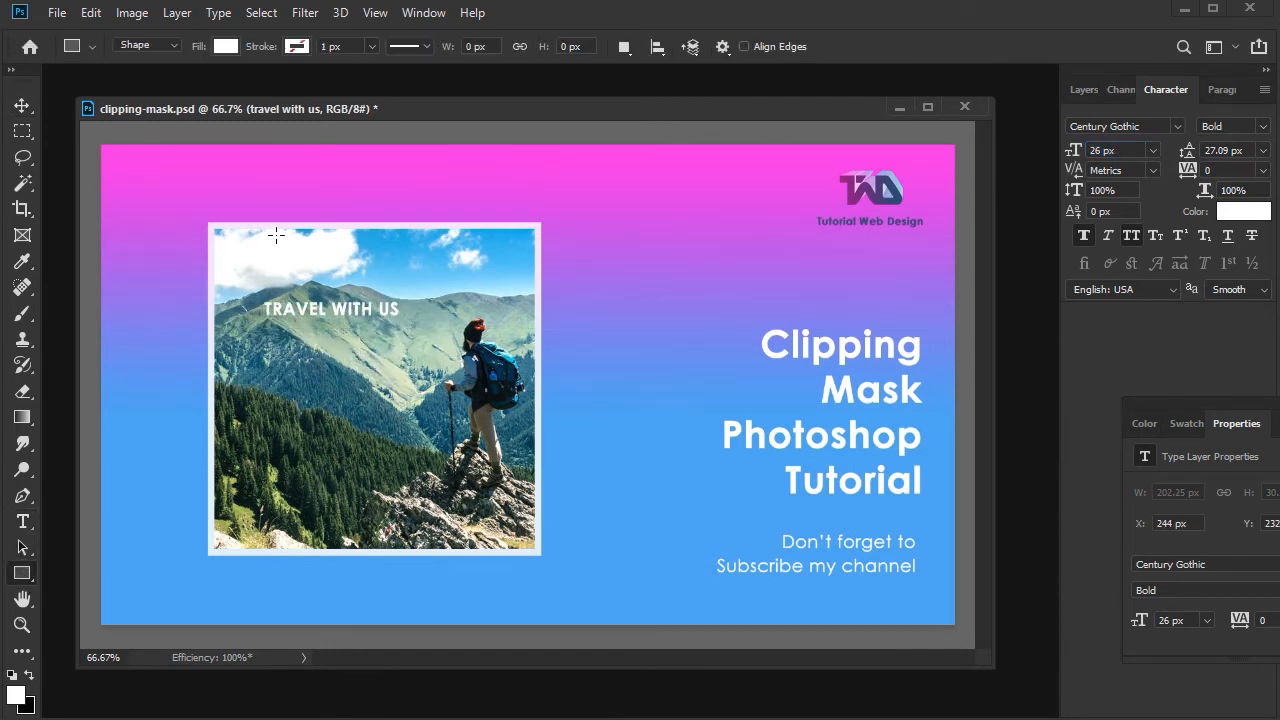
{"action": "left_click", "coordinate": [426, 13]}
{"action": "left_click", "coordinate": [1075, 92]}
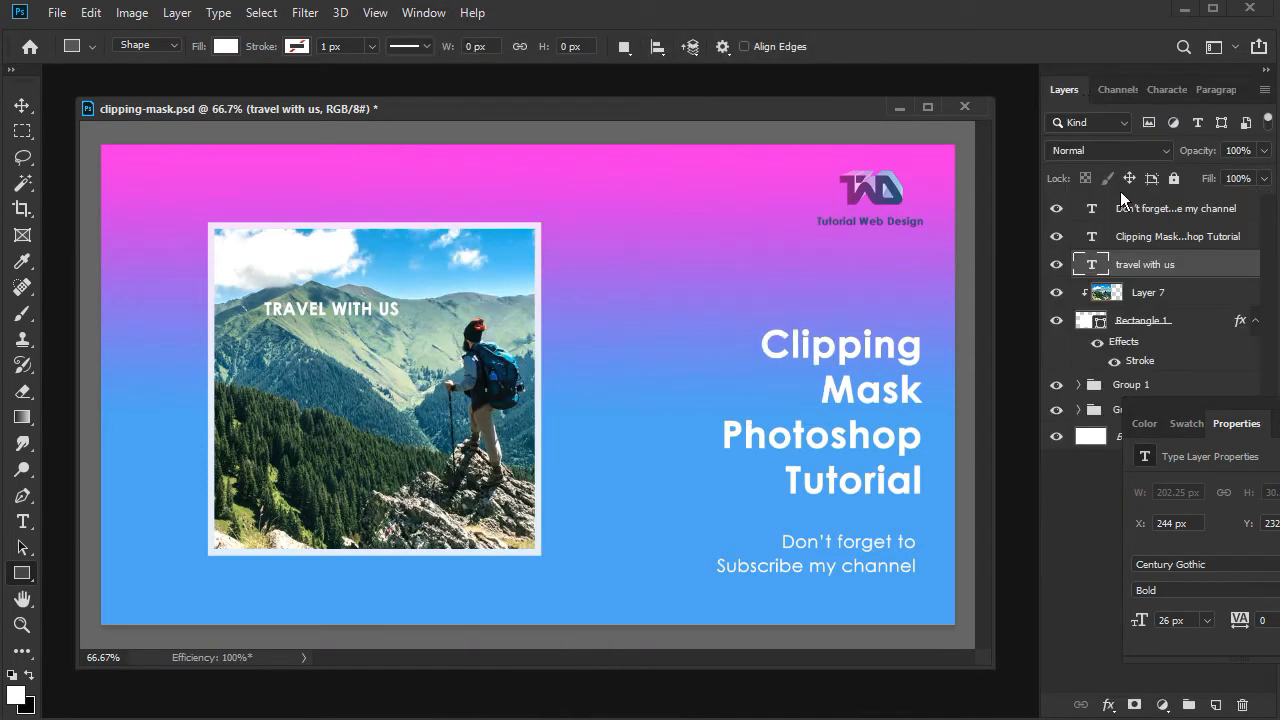
{"action": "left_click", "coordinate": [1160, 290]}
{"action": "left_click", "coordinate": [1216, 705]}
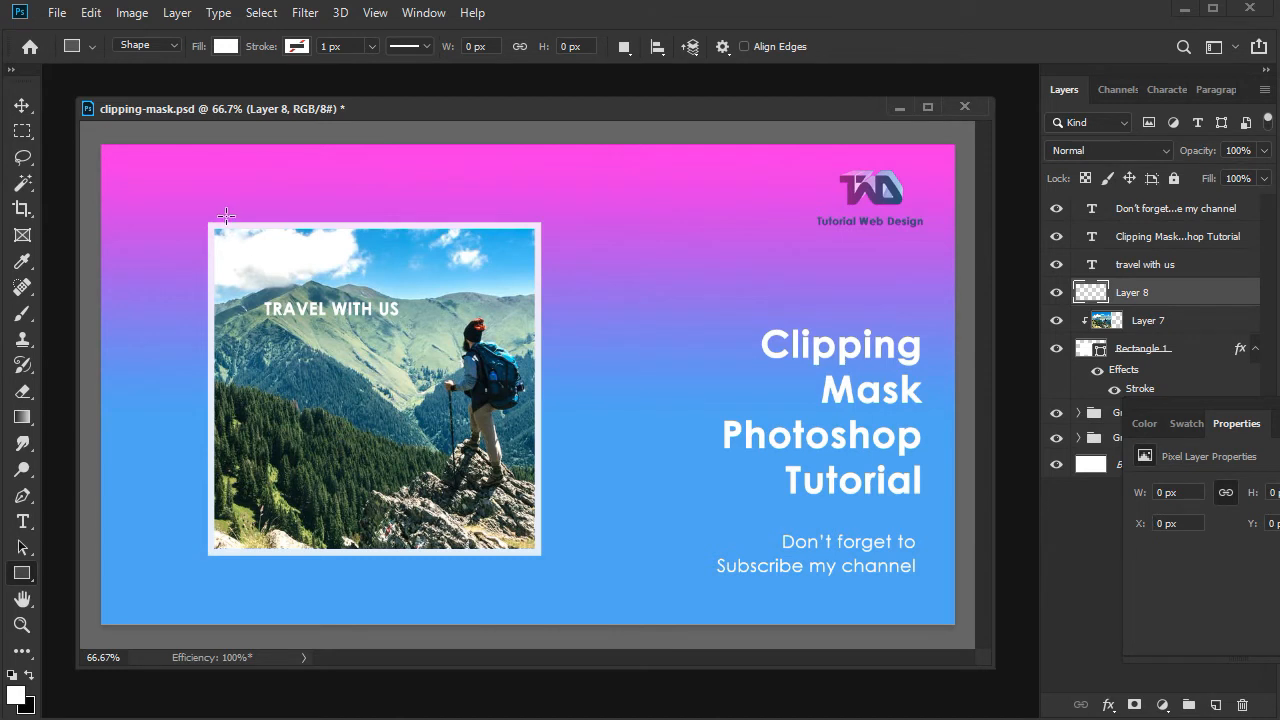
{"action": "left_click_drag", "start_coordinate": [230, 240], "coordinate": [403, 551]}
{"action": "left_click", "coordinate": [20, 107]}
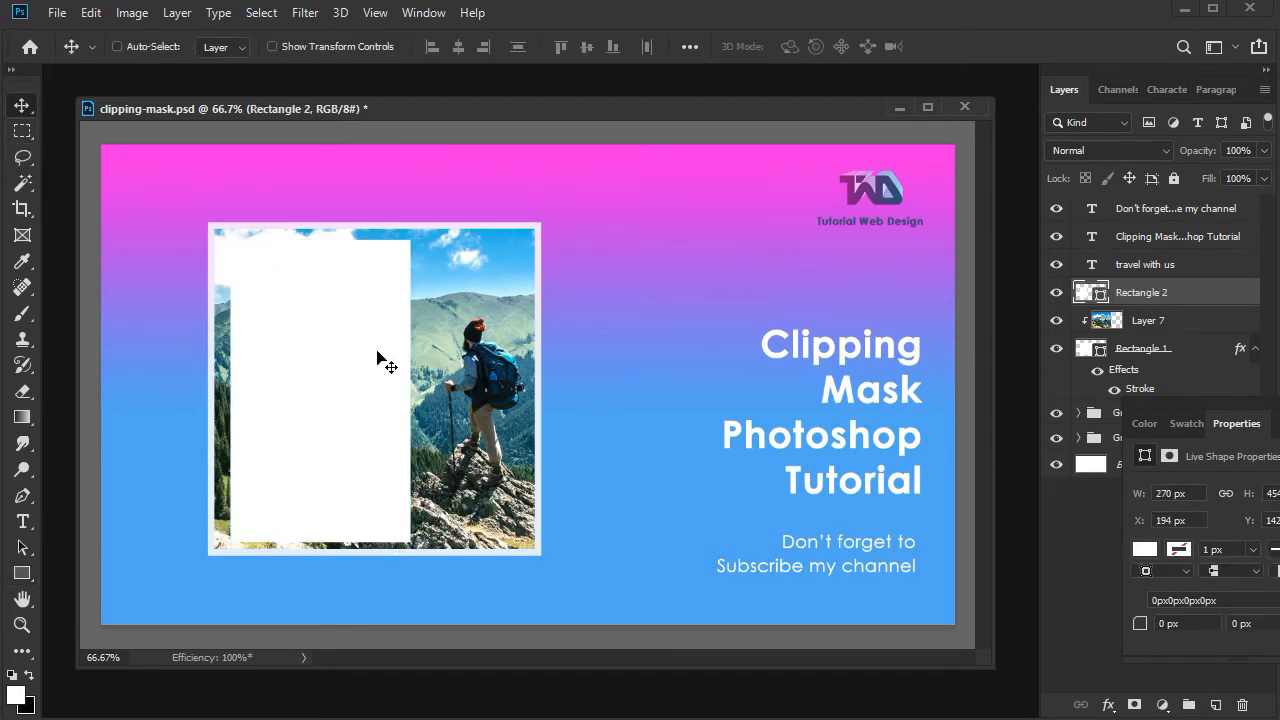
{"action": "left_click", "coordinate": [1264, 150]}
{"action": "left_click_drag", "start_coordinate": [1265, 175], "coordinate": [1224, 178]}
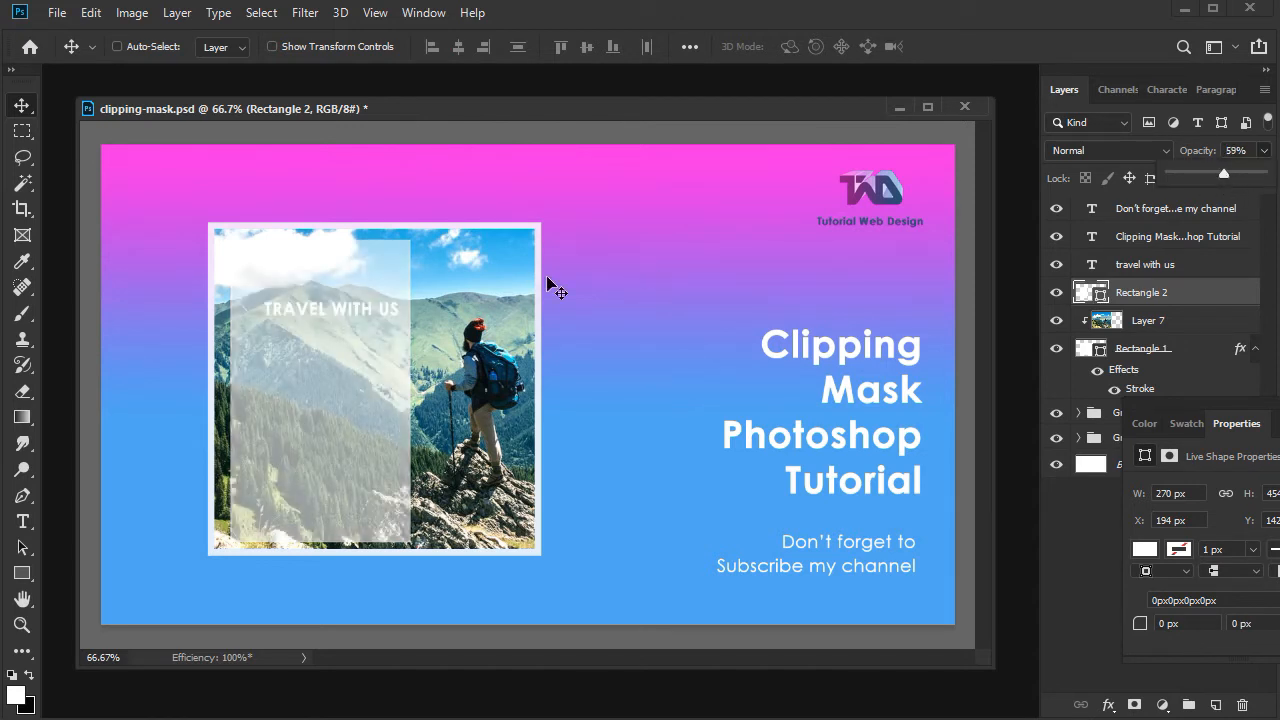
Recolor the "travel with us" text dark green (#405e3c), trying out colors sampled from the backpack, sky and trees in the photo
{"action": "right_click", "coordinate": [356, 311]}
{"action": "left_click", "coordinate": [370, 320]}
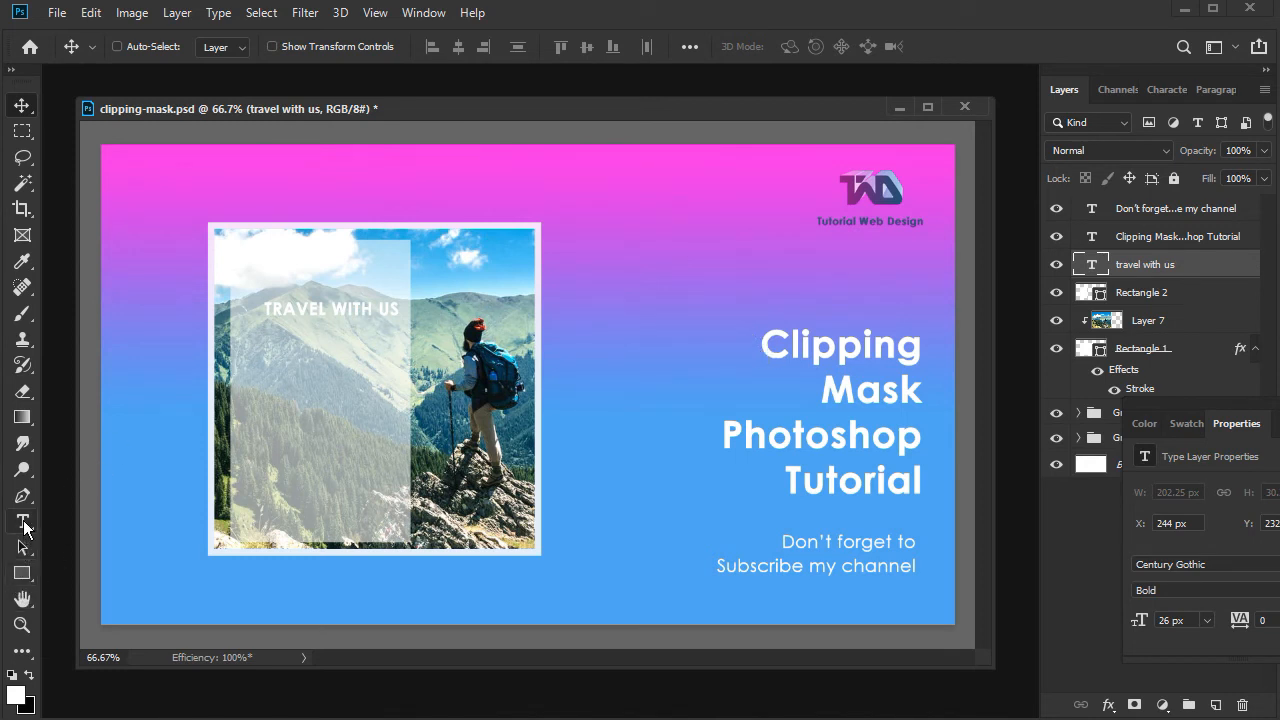
{"action": "left_click", "coordinate": [22, 521]}
{"action": "triple_click", "coordinate": [354, 308]}
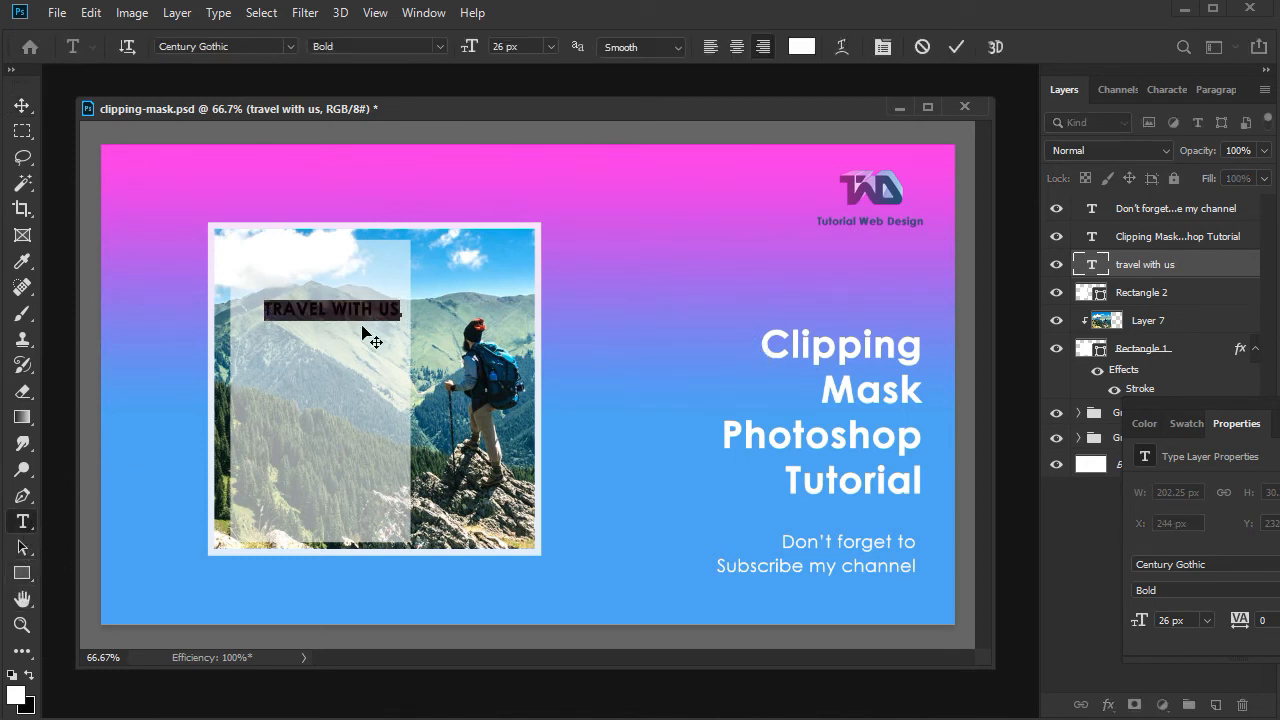
{"action": "key", "text": "ctrl+t"}
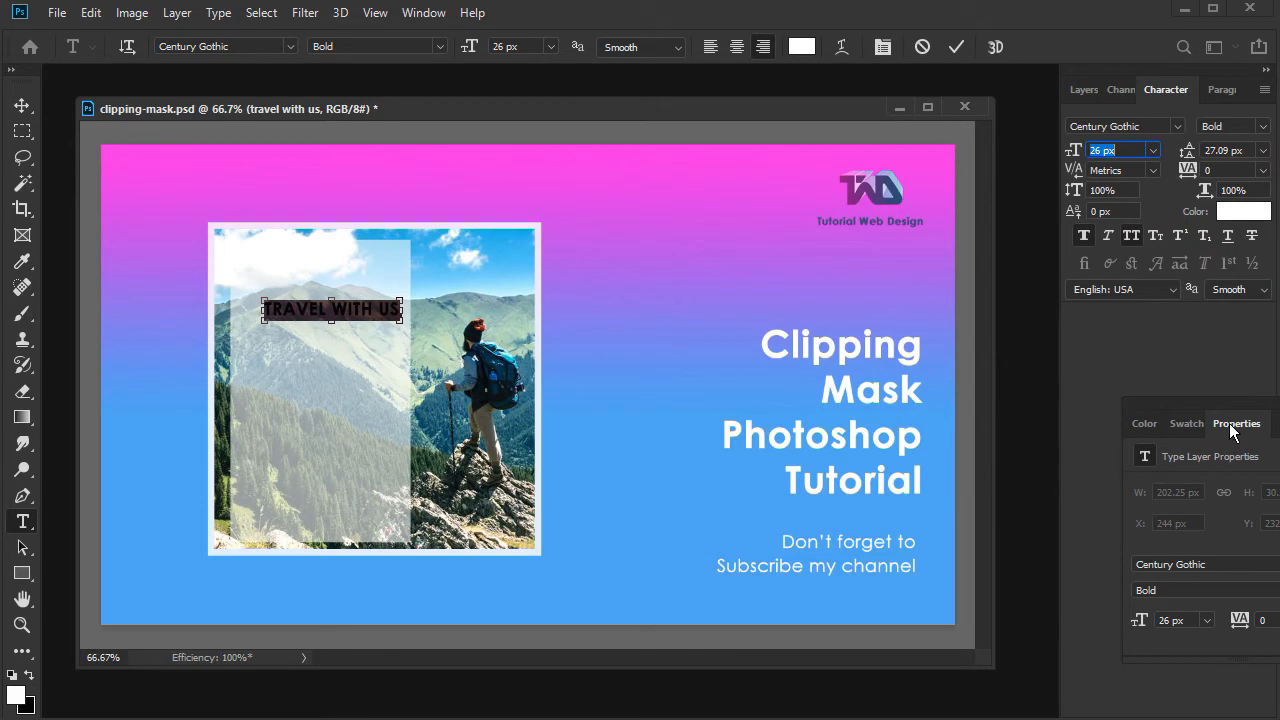
{"action": "left_click", "coordinate": [1243, 211]}
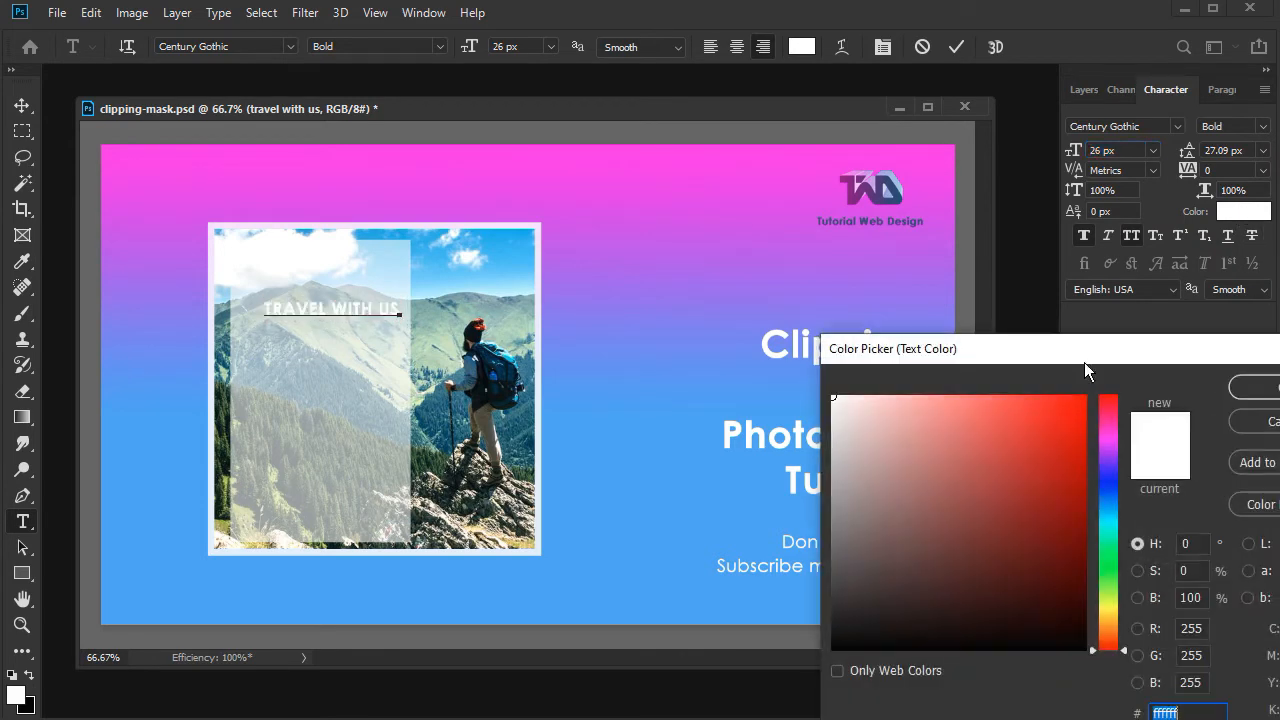
{"action": "left_click", "coordinate": [484, 391]}
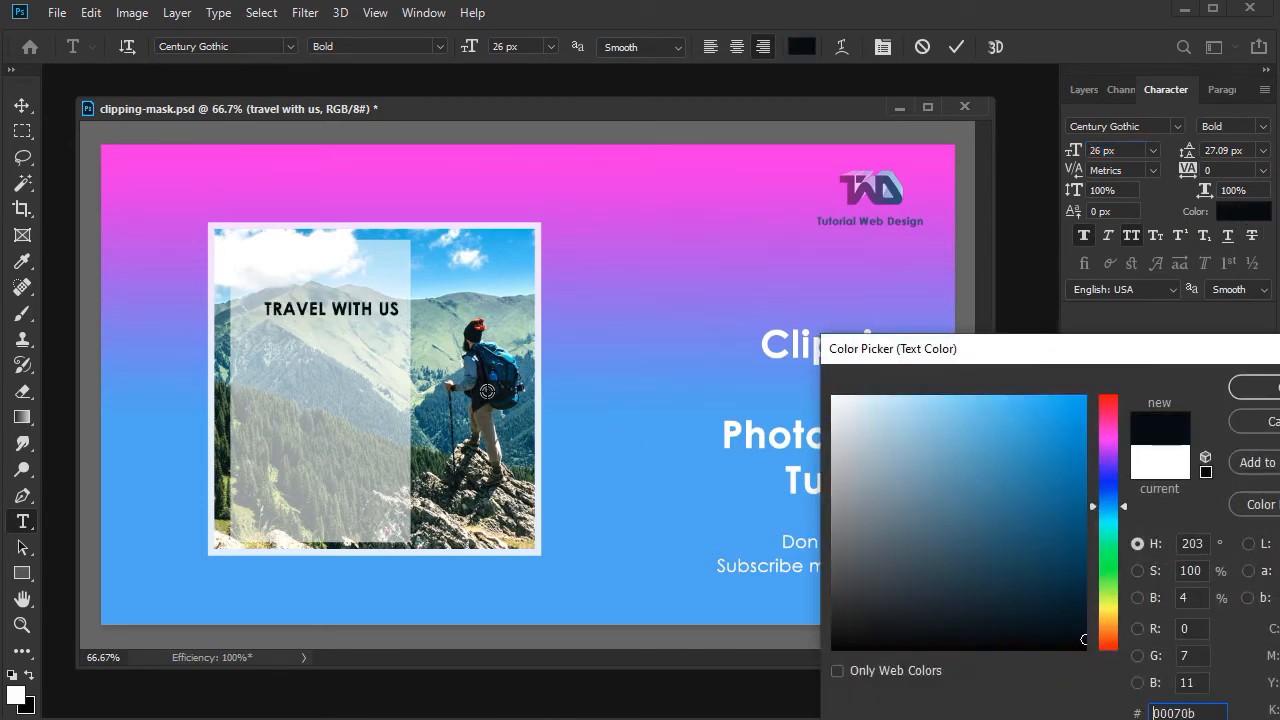
{"action": "left_click", "coordinate": [493, 271]}
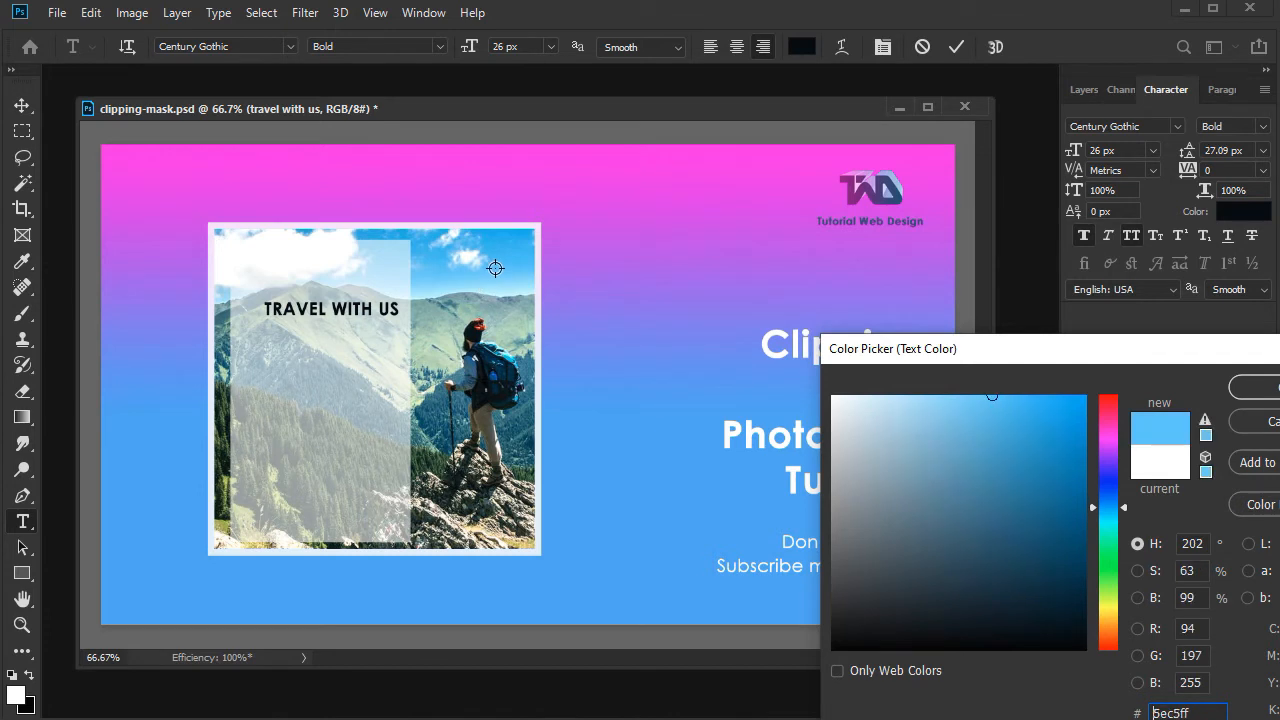
{"action": "left_click", "coordinate": [494, 361]}
{"action": "left_click", "coordinate": [463, 386]}
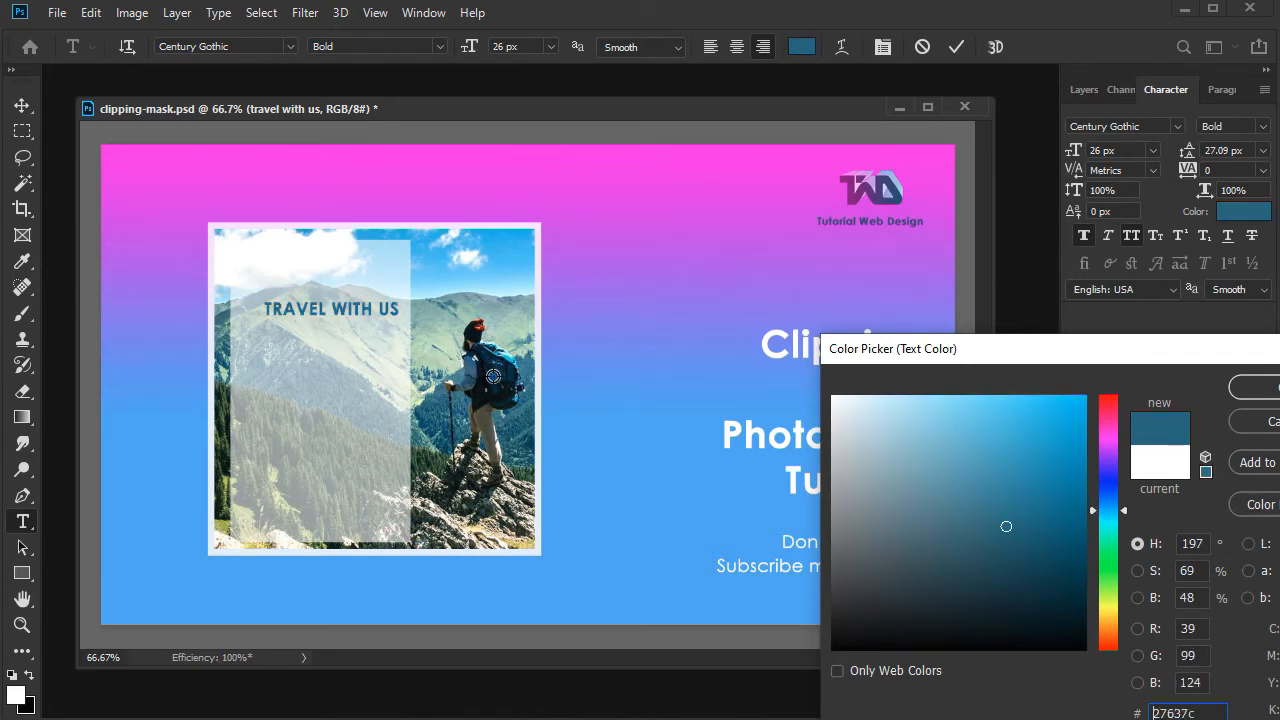
{"action": "left_click", "coordinate": [493, 368]}
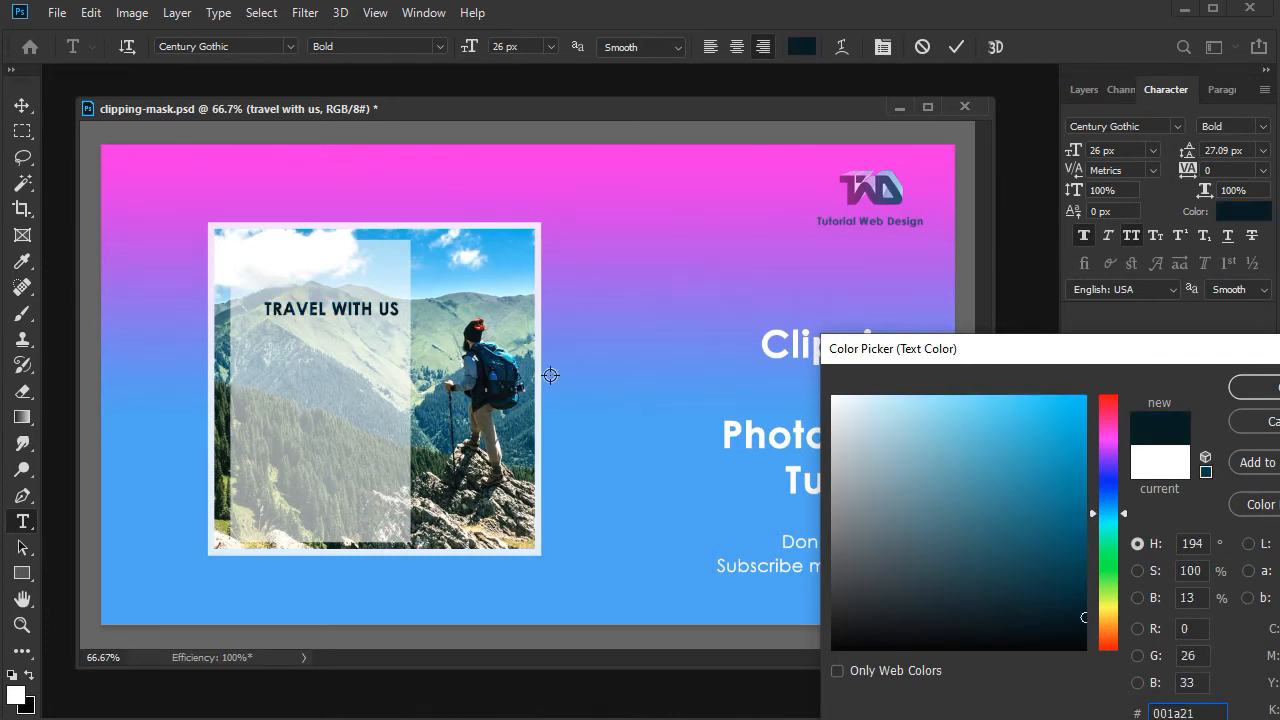
{"action": "left_click", "coordinate": [514, 355]}
{"action": "left_click", "coordinate": [499, 358]}
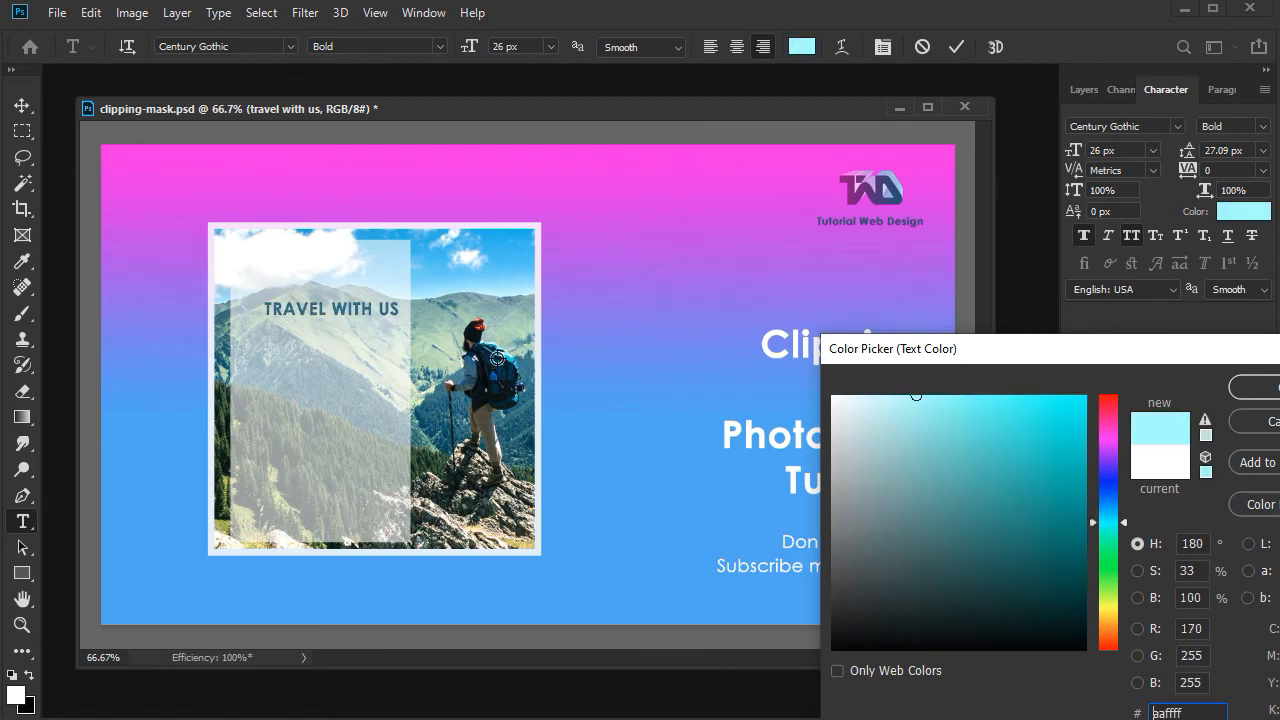
{"action": "left_click", "coordinate": [497, 283]}
{"action": "left_click", "coordinate": [480, 397]}
{"action": "left_click", "coordinate": [469, 407]}
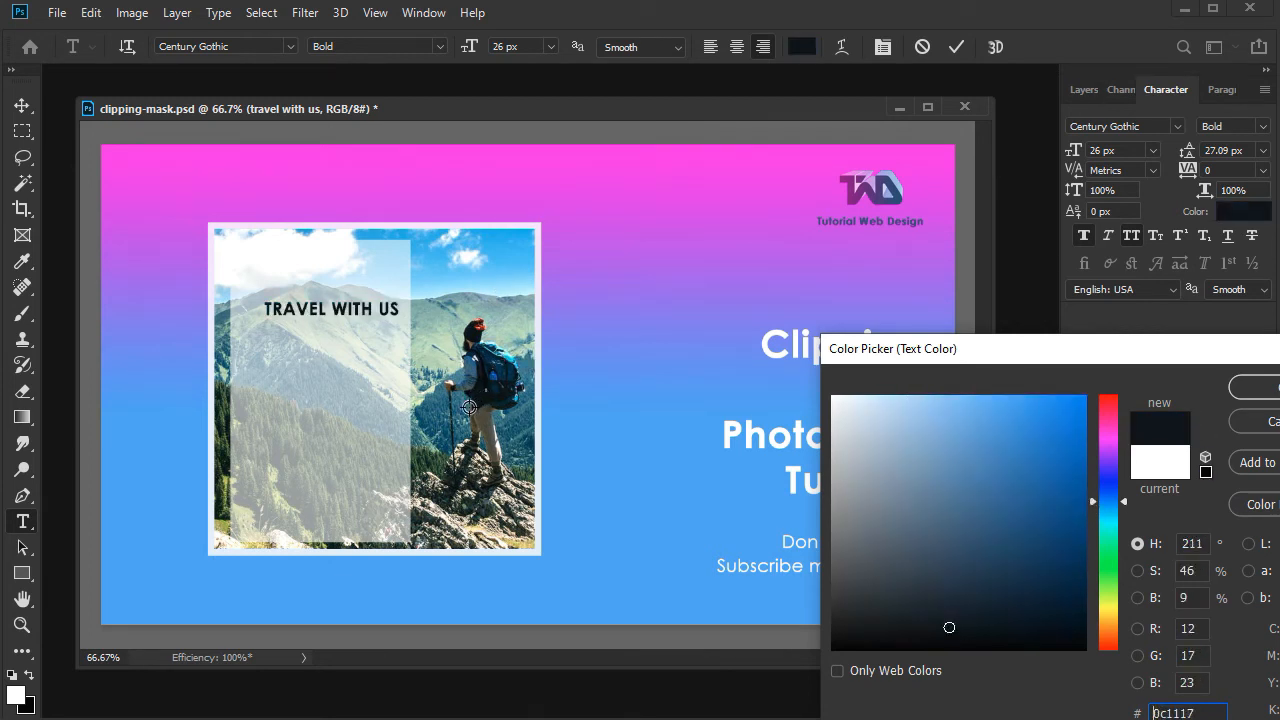
{"action": "left_click", "coordinate": [428, 455]}
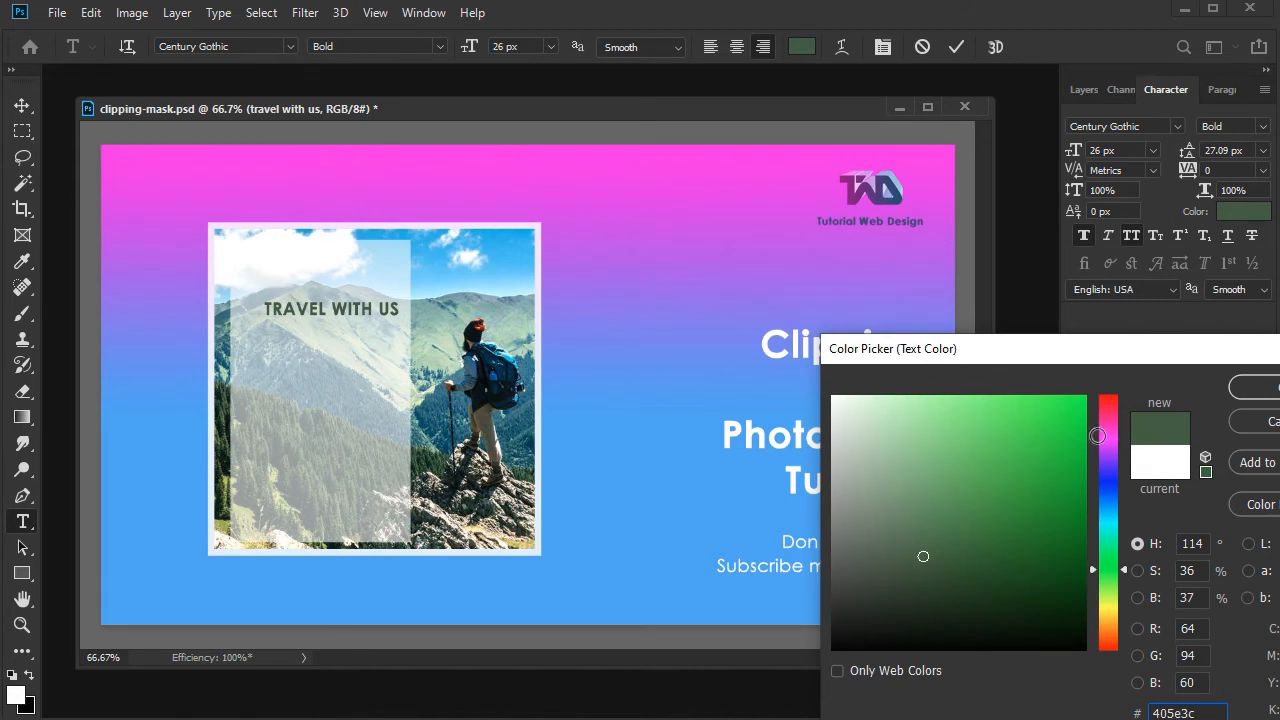
{"action": "left_click", "coordinate": [1260, 392]}
Move the "travel with us" heading slightly up and left inside the translucent panel and break it into two lines after "travel"
{"action": "left_click", "coordinate": [23, 106]}
{"action": "left_click_drag", "start_coordinate": [345, 334], "coordinate": [333, 322]}
{"action": "key", "text": "t"}
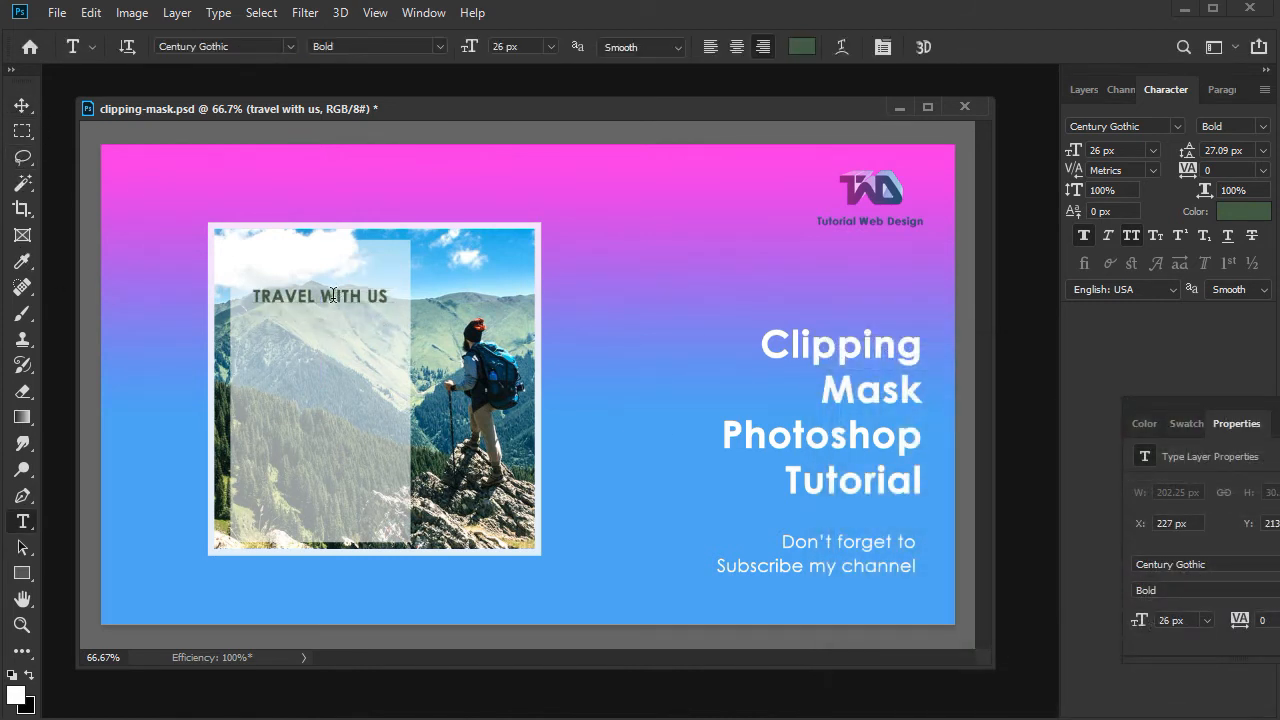
{"action": "key", "text": "Return"}
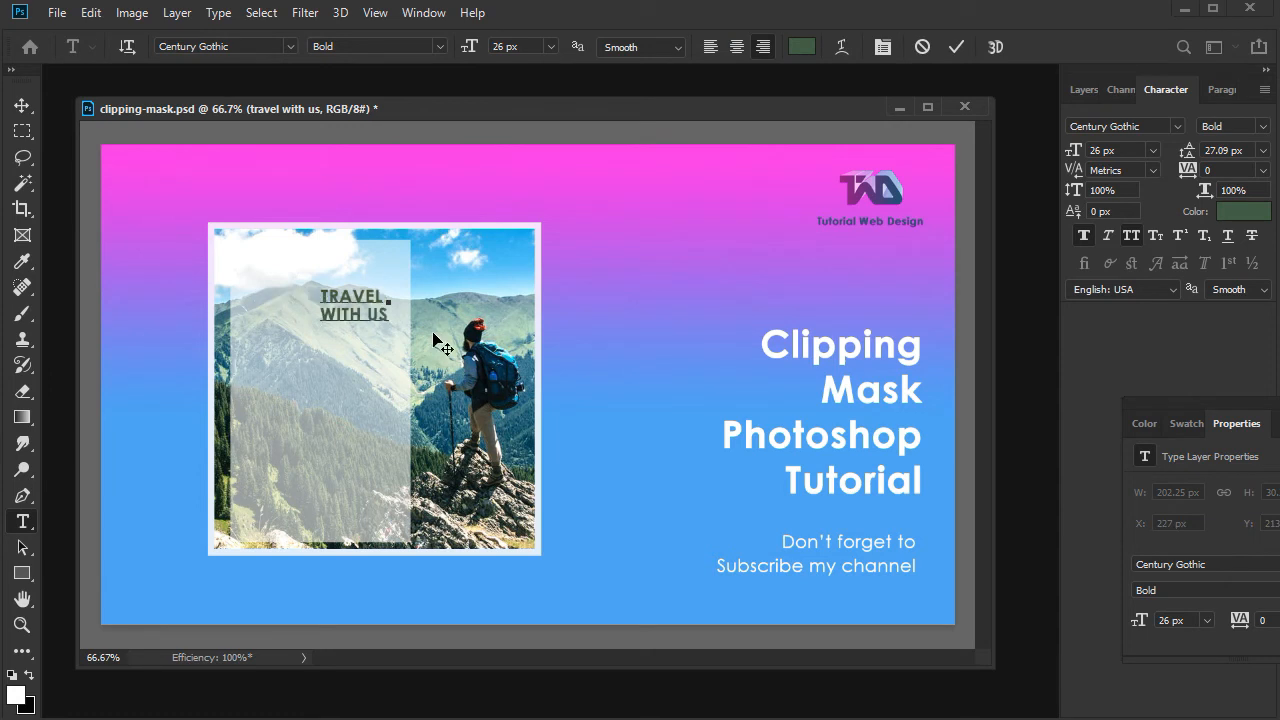
Enlarge the whole two-line heading to 47 px
{"action": "key", "text": "ctrl+a"}
{"action": "key", "text": "ctrl+shift+period"}
{"action": "key", "text": "ctrl+shift+period"}
{"action": "key", "text": "ctrl+shift+period"}
{"action": "key", "text": "ctrl+shift+period"}
{"action": "key", "text": "ctrl+shift+period"}
{"action": "key", "text": "ctrl+shift+period"}
{"action": "key", "text": "ctrl+shift+period"}
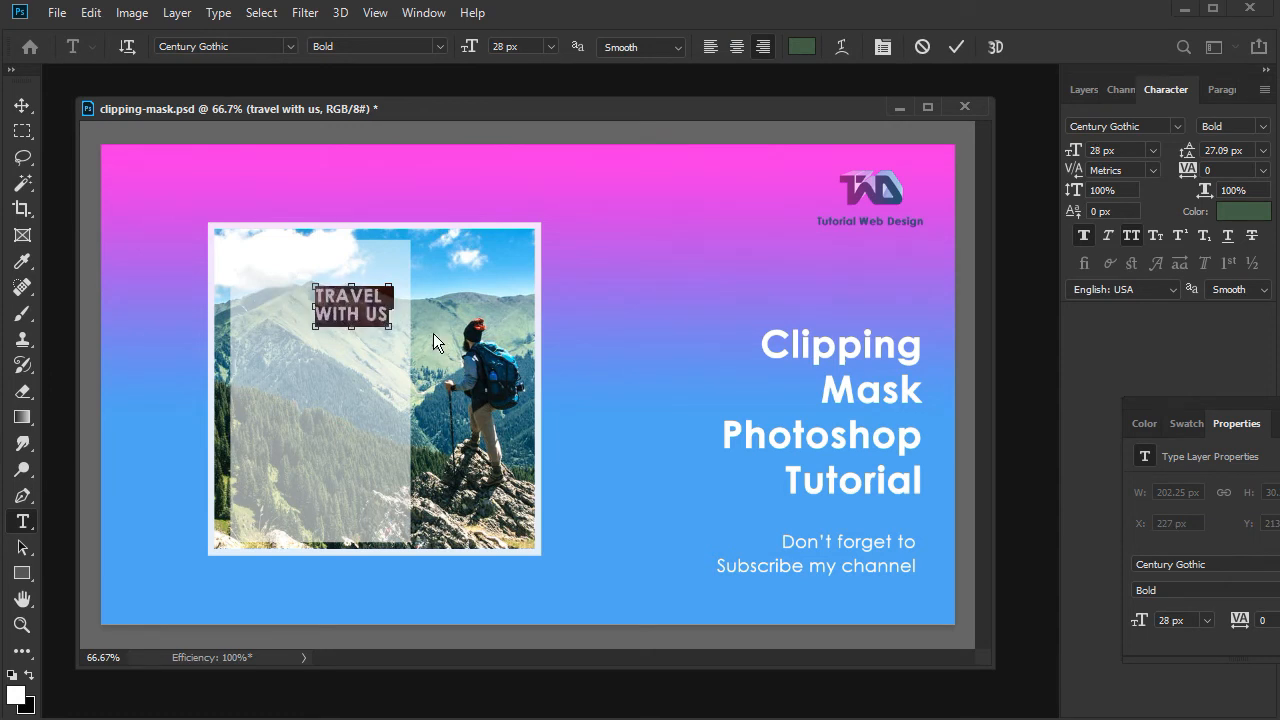
{"action": "key", "text": "ctrl+shift+period"}
{"action": "key", "text": "ctrl+shift+period"}
{"action": "key", "text": "ctrl+shift+period"}
{"action": "key", "text": "ctrl+shift+period"}
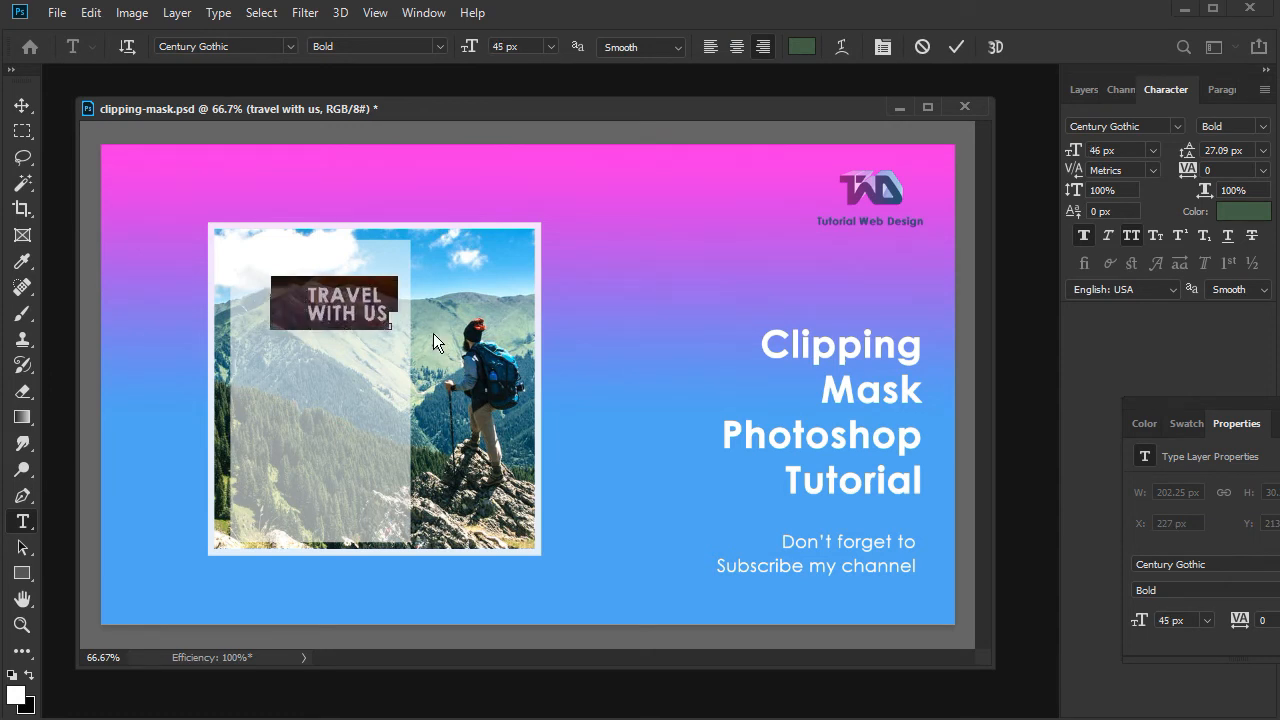
Set the heading's line spacing to 50 px
{"action": "left_click", "coordinate": [1260, 149]}
{"action": "left_click", "coordinate": [1246, 142]}
{"action": "key", "text": "Up"}
{"action": "key", "text": "Up"}
{"action": "key", "text": "Up"}
{"action": "key", "text": "Up"}
{"action": "key", "text": "Up"}
{"action": "key", "text": "Up"}
{"action": "key", "text": "Up"}
{"action": "key", "text": "Up"}
{"action": "key", "text": "Up"}
{"action": "key", "text": "Up"}
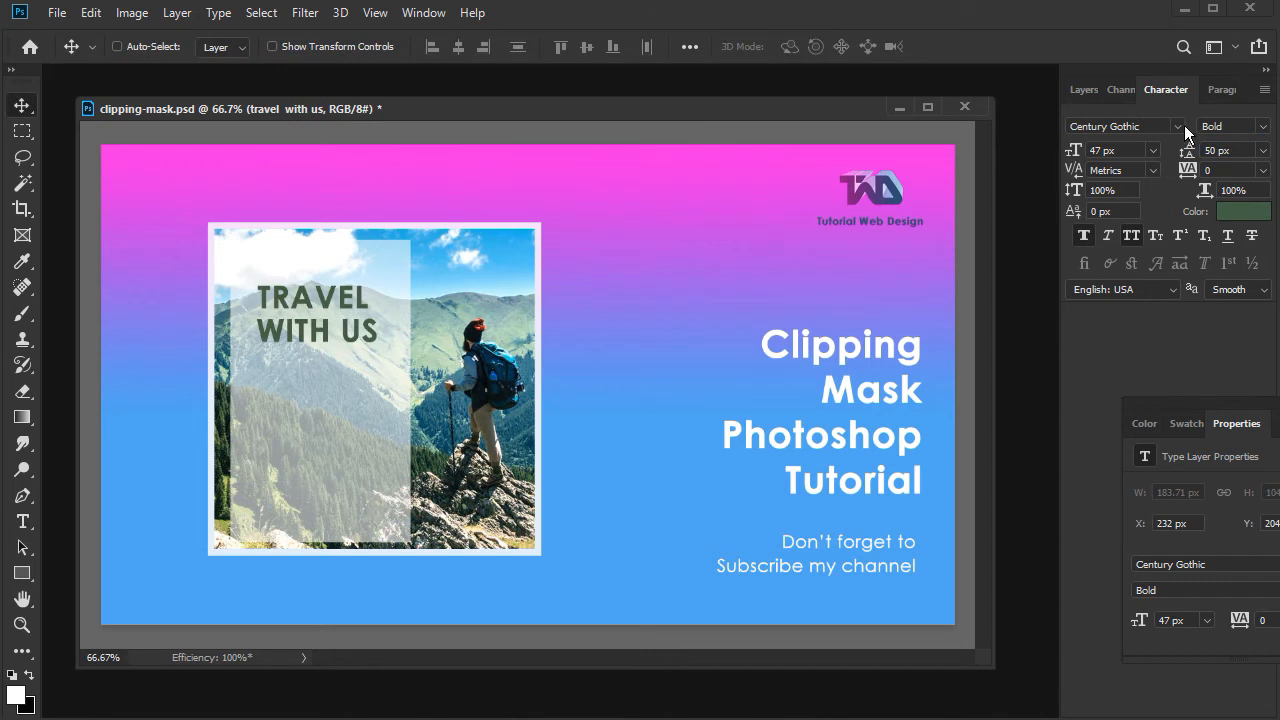
Center-align the heading's lines and reposition it within the upper part of the translucent panel
{"action": "left_click", "coordinate": [1222, 90]}
{"action": "left_click", "coordinate": [1108, 128]}
{"action": "left_click_drag", "start_coordinate": [257, 363], "coordinate": [318, 306]}
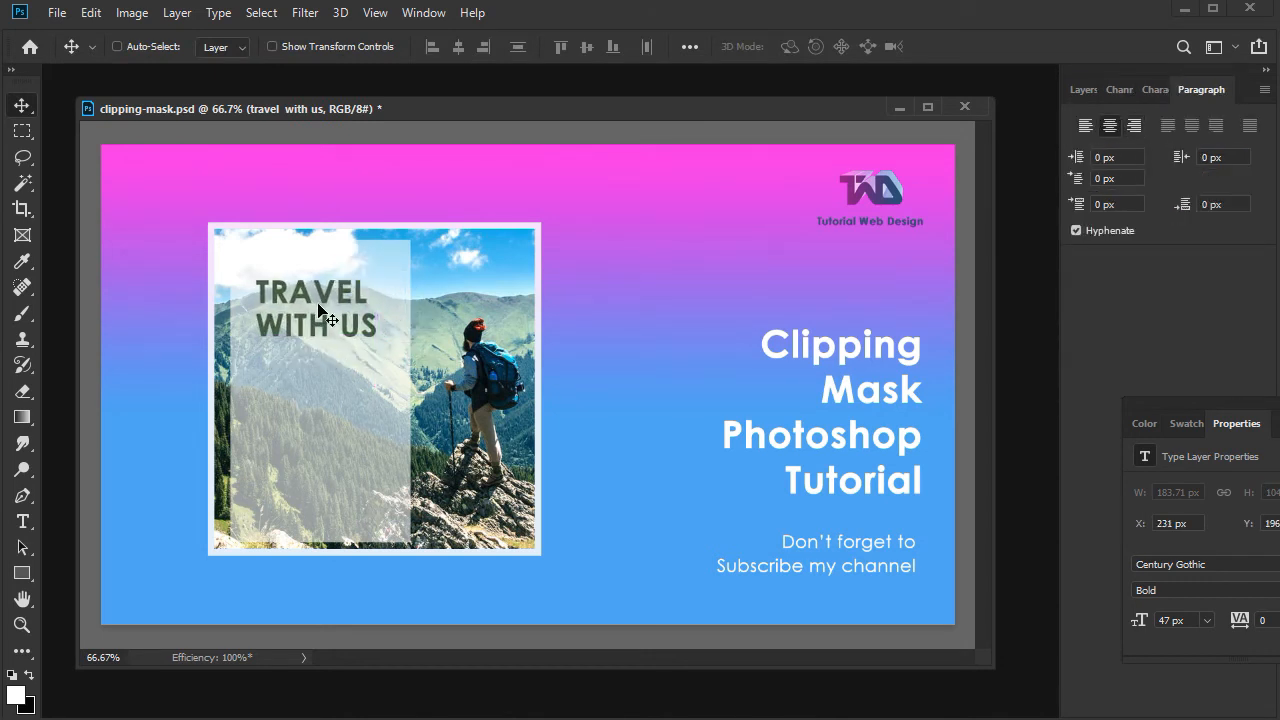
Recolor the heading blue (#176d97), starting from the photo's sky color, and move it down to the middle of the translucent panel
{"action": "double_click", "coordinate": [318, 310]}
{"action": "left_click", "coordinate": [1155, 90]}
{"action": "left_click", "coordinate": [1242, 216]}
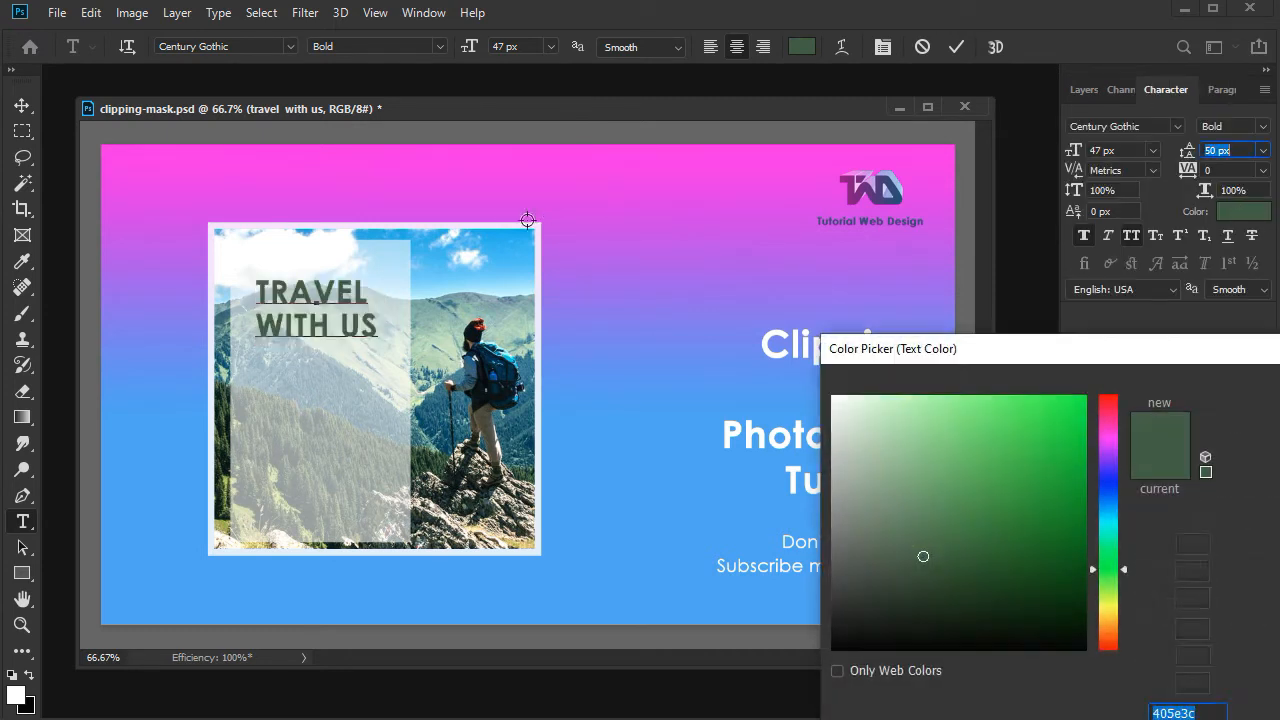
{"action": "left_click", "coordinate": [496, 250]}
{"action": "left_click_drag", "start_coordinate": [1019, 464], "coordinate": [1048, 499]}
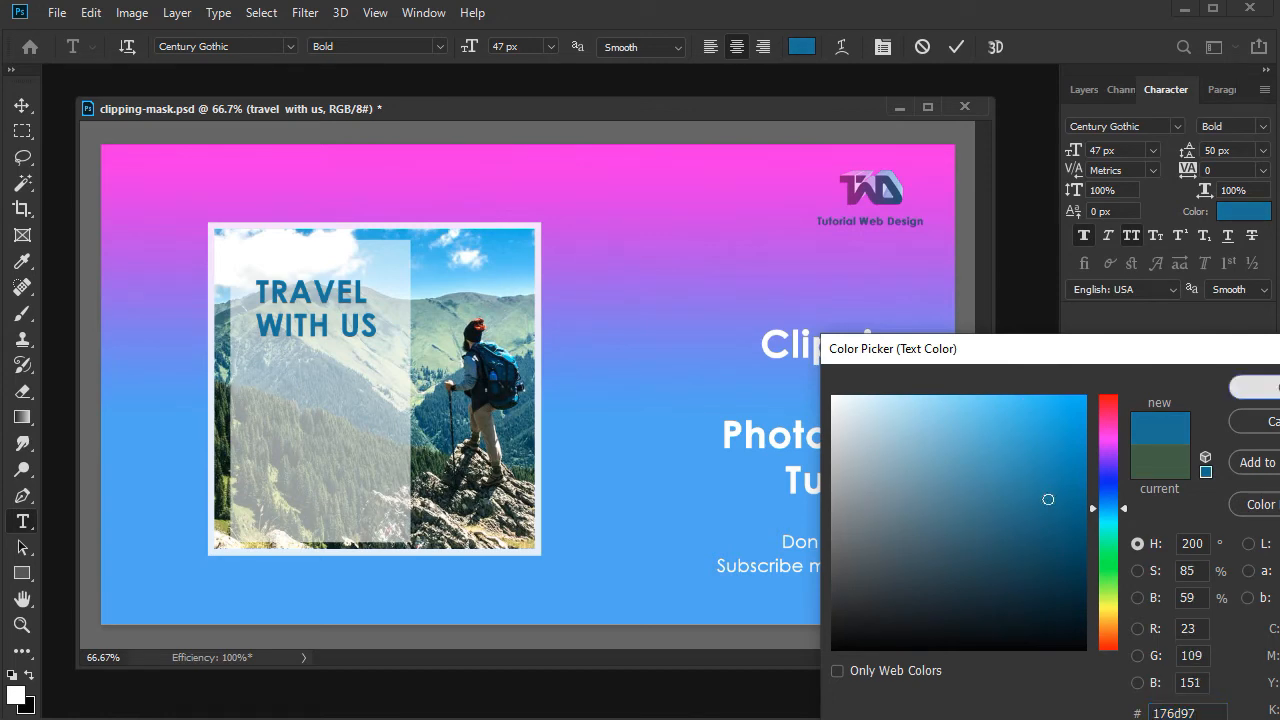
{"action": "left_click", "coordinate": [1252, 387]}
{"action": "left_click", "coordinate": [21, 106]}
{"action": "left_click_drag", "start_coordinate": [350, 302], "coordinate": [332, 404]}
Draw a small white fleur-de-lis custom shape on the translucent panel, centered above the heading
{"action": "left_click_drag", "start_coordinate": [15, 578], "coordinate": [95, 666]}
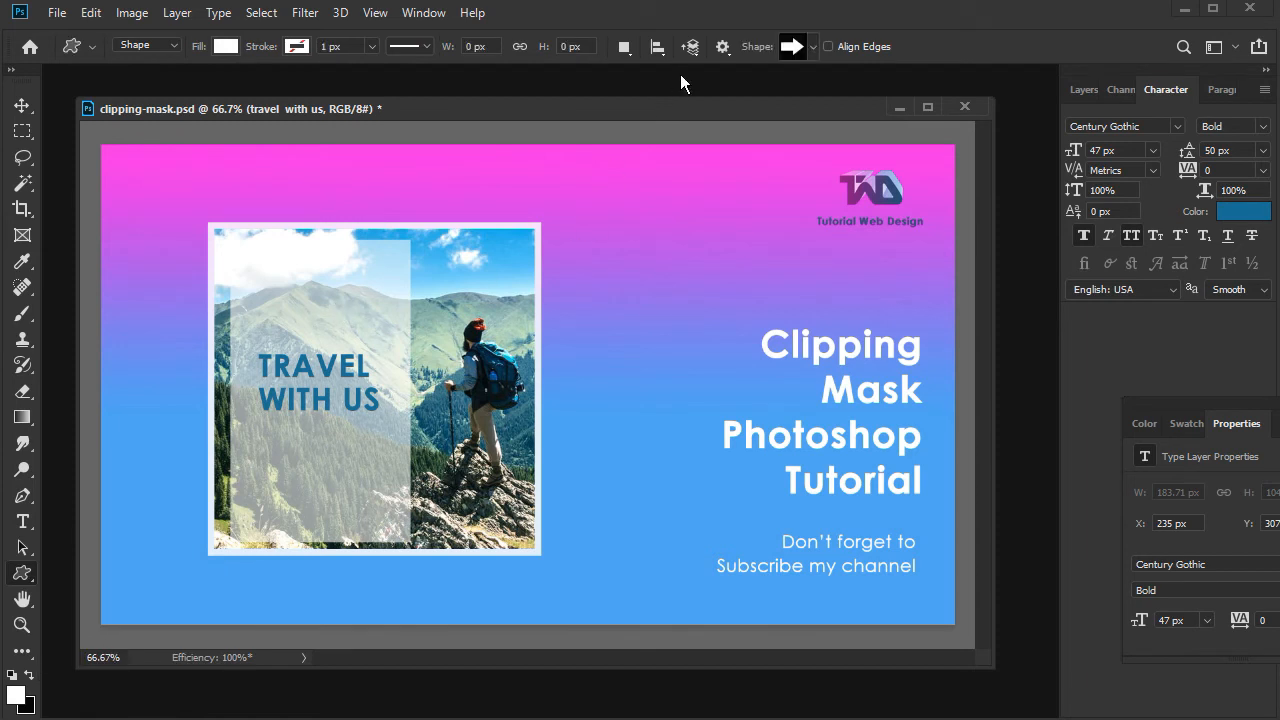
{"action": "left_click", "coordinate": [810, 42]}
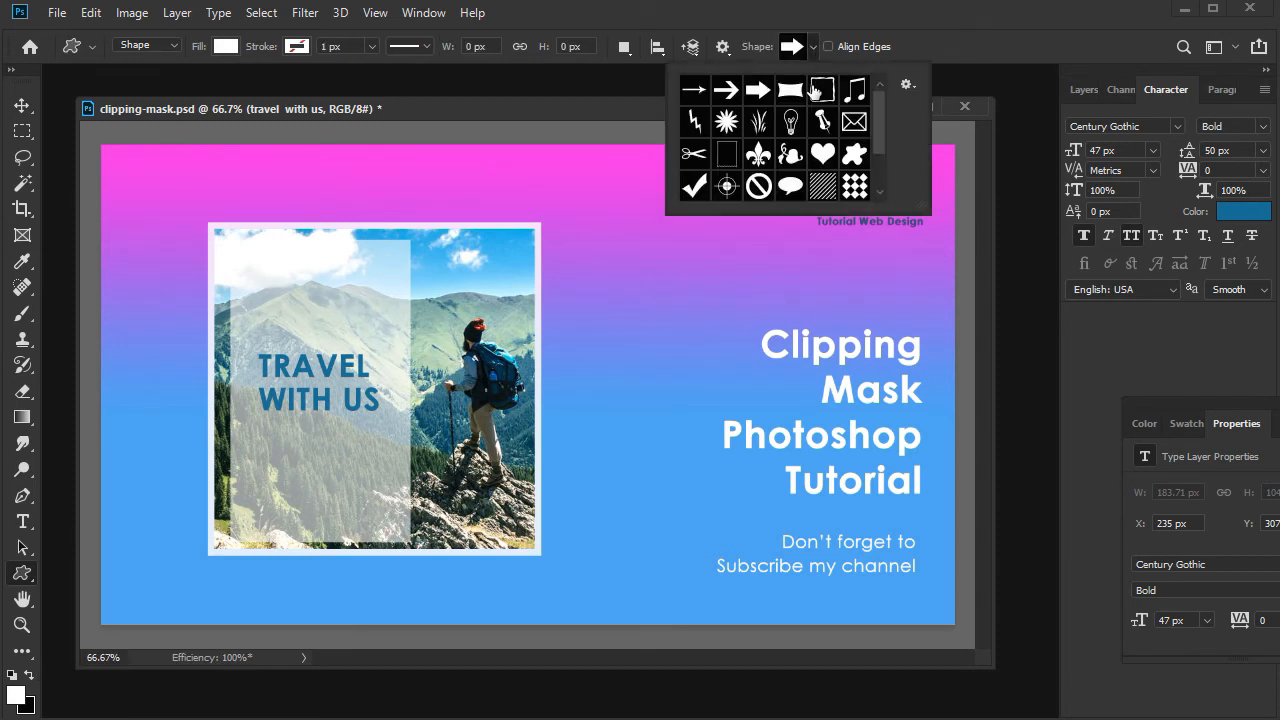
{"action": "left_click", "coordinate": [758, 154]}
{"action": "left_click_drag", "start_coordinate": [290, 267], "coordinate": [318, 298]}
{"action": "left_click", "coordinate": [22, 105]}
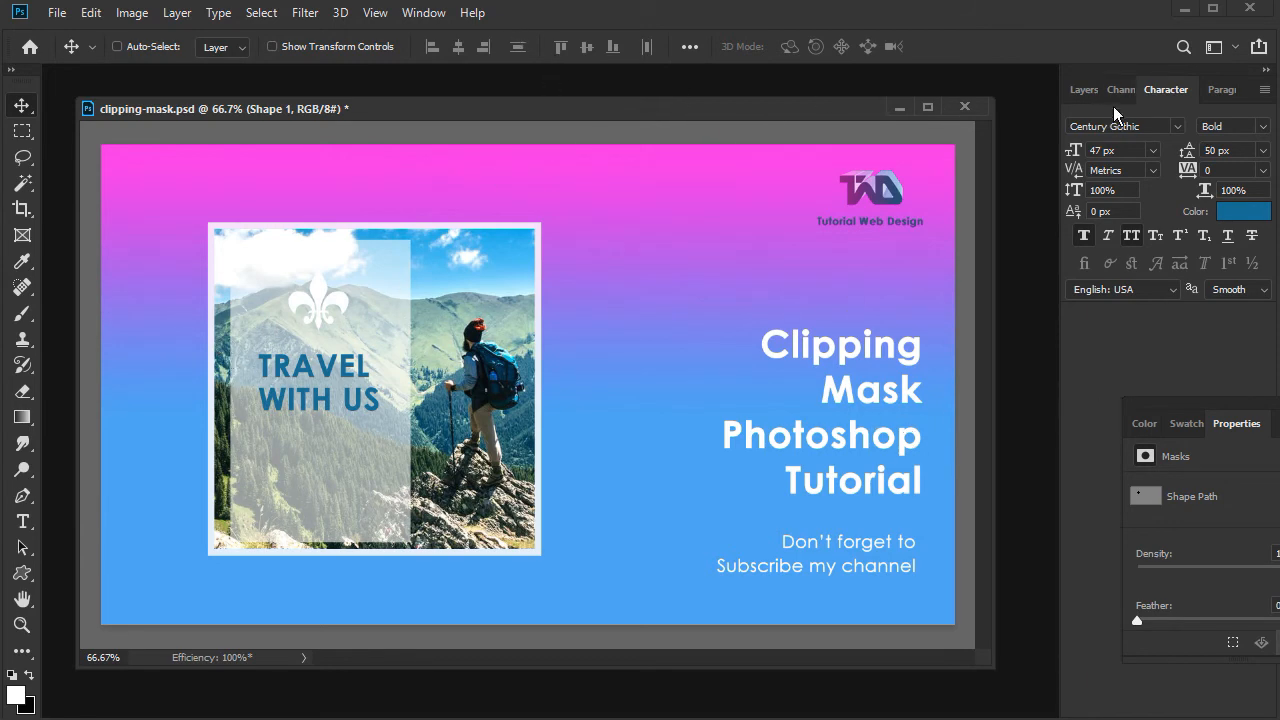
Recolor the fleur-de-lis steel blue (#3d789b), sampled from the hiker's backpack in the photo
{"action": "left_click", "coordinate": [1084, 91]}
{"action": "double_click", "coordinate": [1100, 276]}
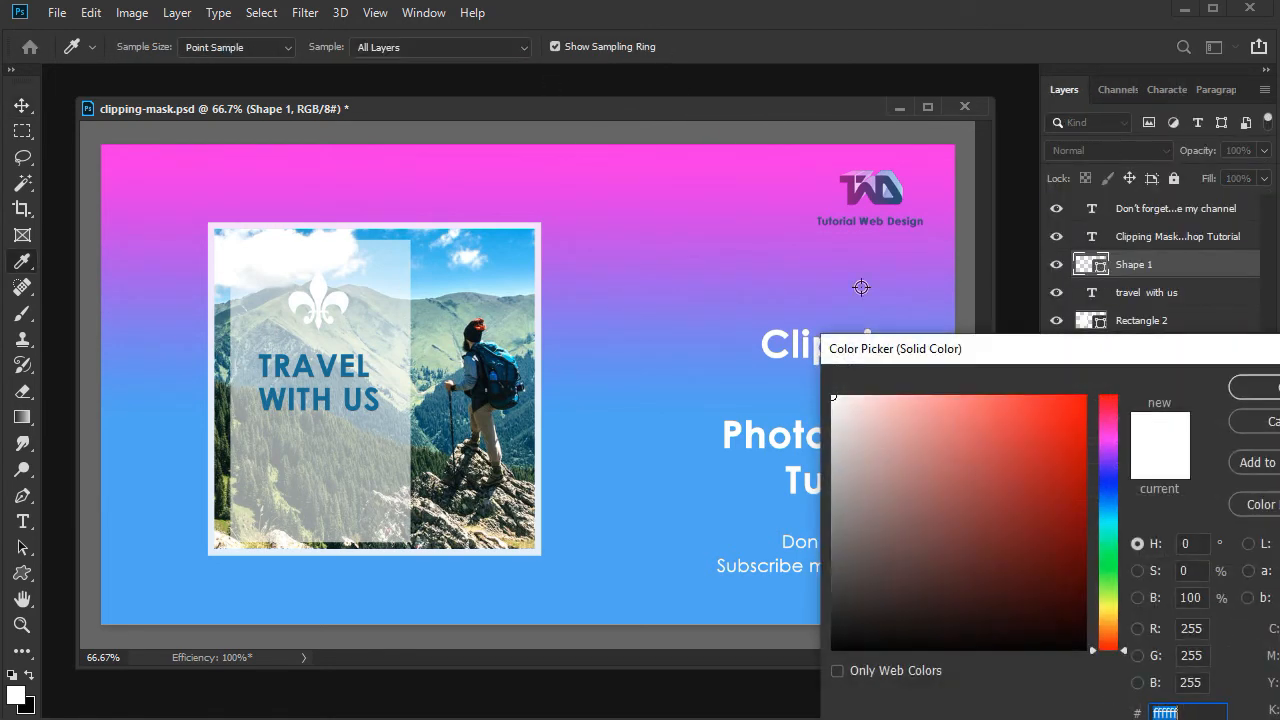
{"action": "left_click", "coordinate": [738, 250]}
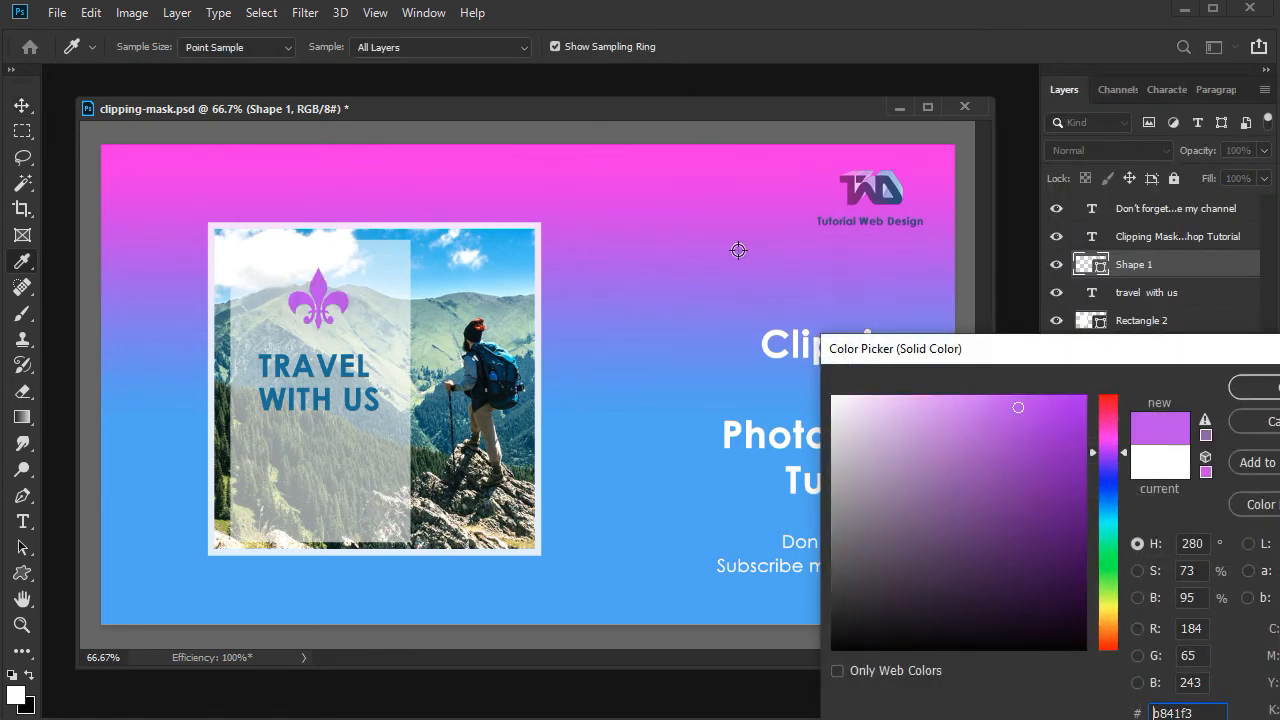
{"action": "left_click", "coordinate": [477, 392]}
{"action": "left_click", "coordinate": [510, 358]}
{"action": "left_click", "coordinate": [522, 350]}
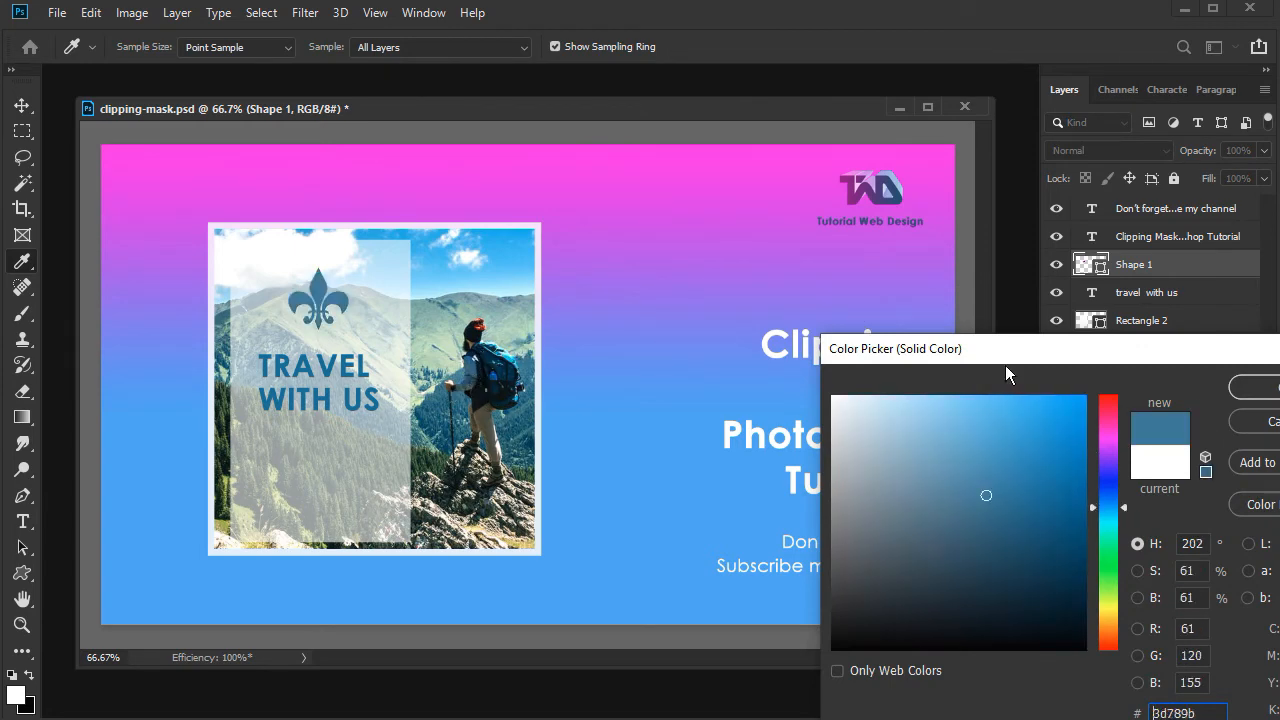
{"action": "left_click", "coordinate": [1275, 396]}
Move the fleur-de-lis and the heading closer together and align them in the translucent panel
{"action": "key", "text": "v"}
{"action": "left_click_drag", "start_coordinate": [319, 371], "coordinate": [392, 378]}
{"action": "right_click", "coordinate": [334, 377]}
{"action": "left_click", "coordinate": [340, 385]}
Add a centered 17 px "Lorem ipsum dolor sit amet, consectetur adipiscing elit, sed do eiusmod" paragraph with 23 px line spacing below the heading
{"action": "left_click", "coordinate": [23, 521]}
{"action": "left_click_drag", "start_coordinate": [245, 412], "coordinate": [411, 505]}
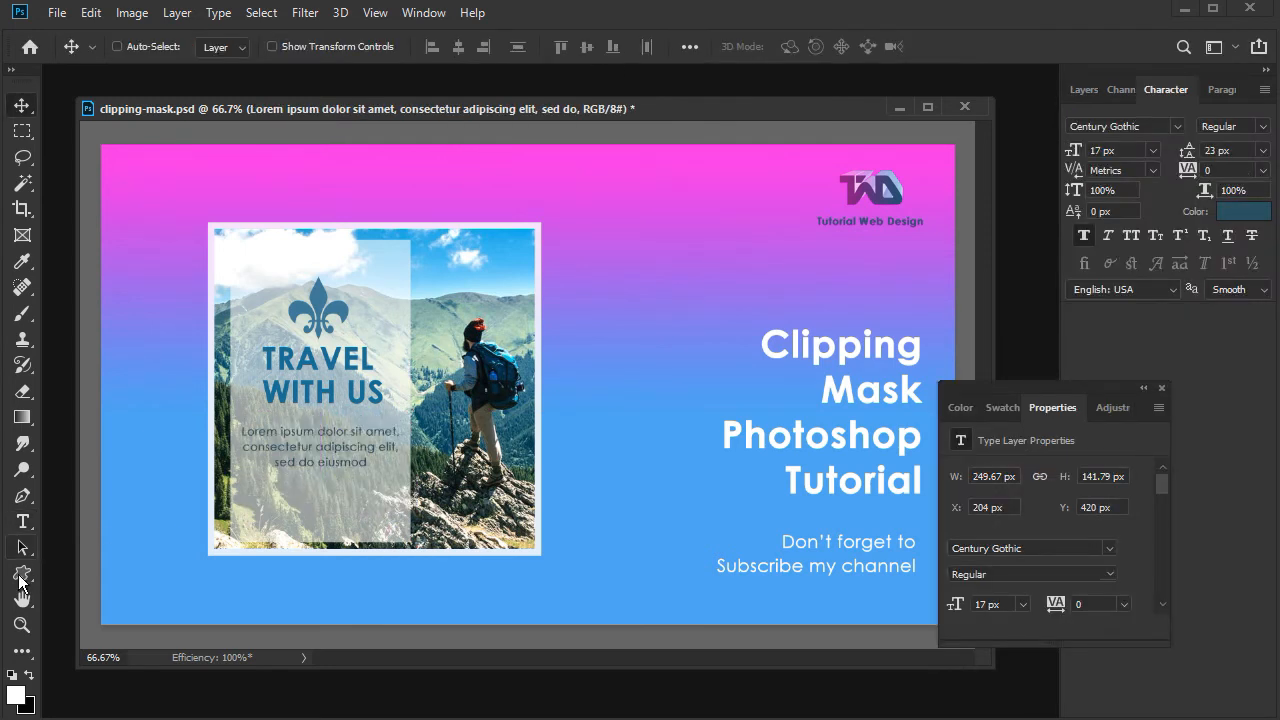
Draw a white rectangle about 226 × 53 px below the paragraph as a button and nudge it into place on the panel
{"action": "left_click", "coordinate": [22, 580]}
{"action": "left_click", "coordinate": [110, 569]}
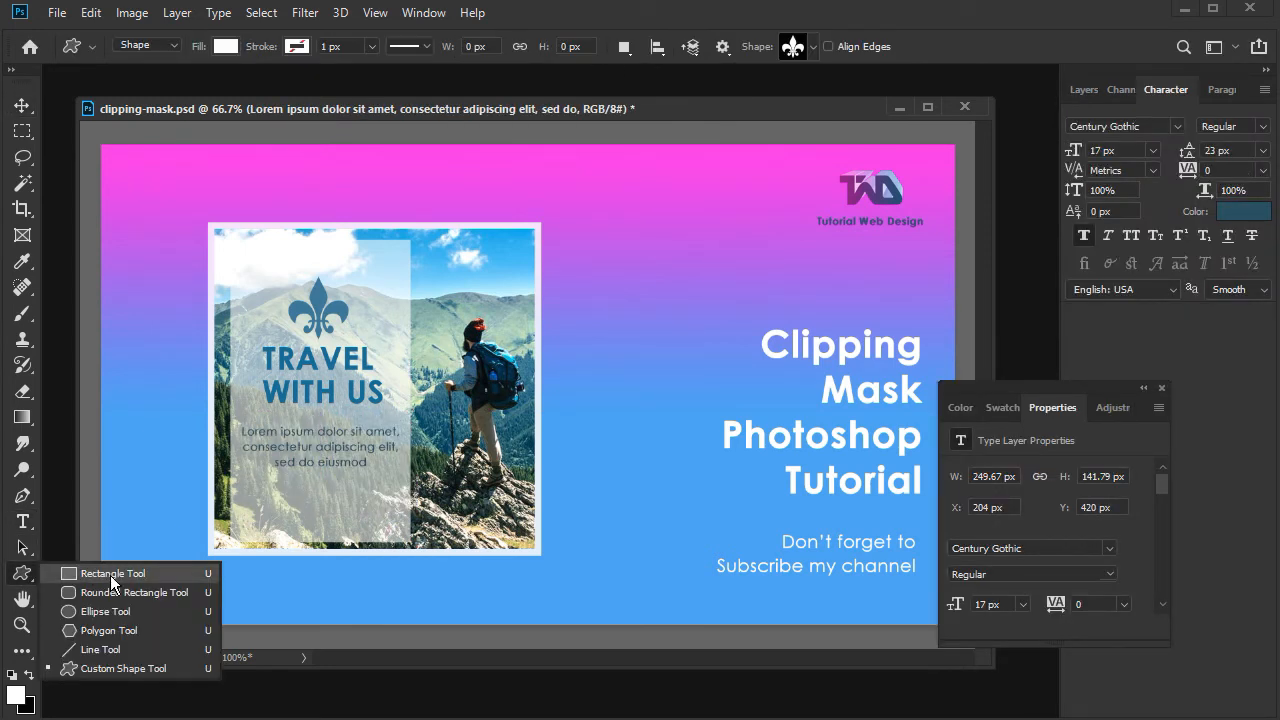
{"action": "left_click_drag", "start_coordinate": [241, 488], "coordinate": [393, 522]}
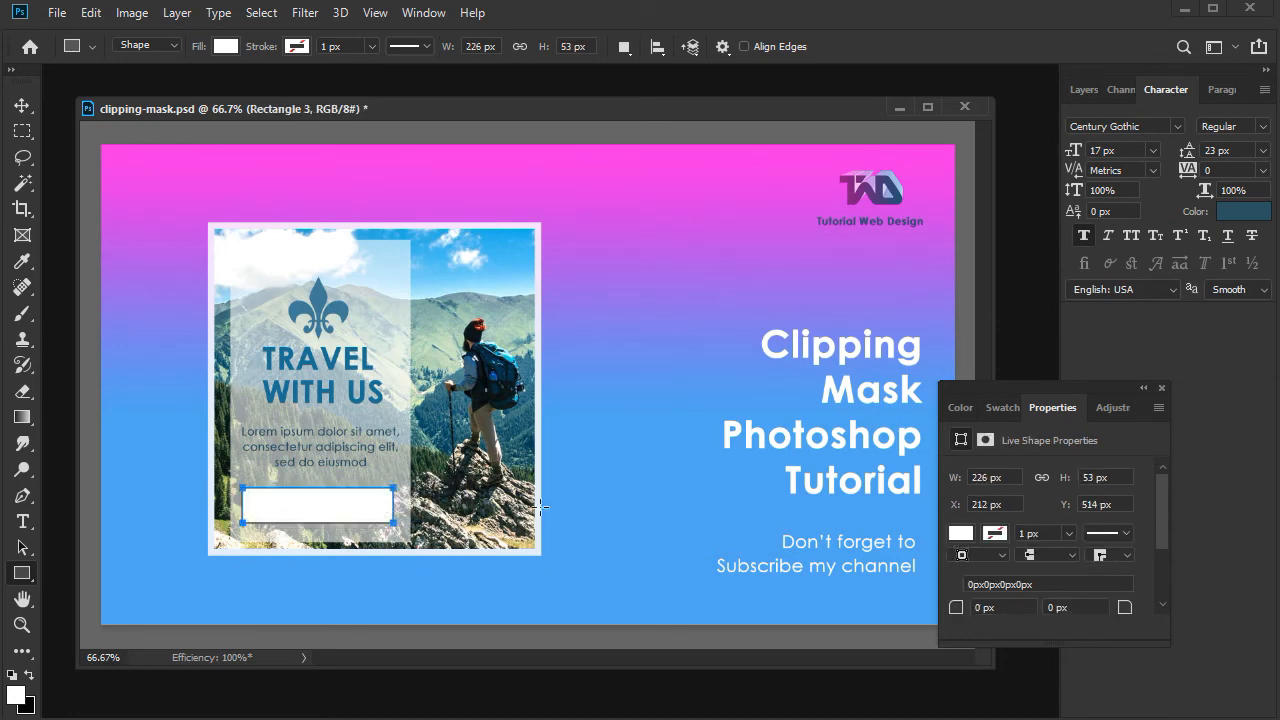
{"action": "left_click", "coordinate": [30, 107]}
{"action": "mouse_move", "coordinate": [366, 533]}
{"action": "left_mouse_down"}
{"action": "mouse_move", "coordinate": [359, 516]}
{"action": "mouse_move", "coordinate": [361, 530]}
{"action": "left_mouse_up"}
Recolor the button rectangle with a dark navy blue sampled from the hiker's backpack
{"action": "left_click", "coordinate": [1084, 90]}
{"action": "double_click", "coordinate": [1103, 300]}
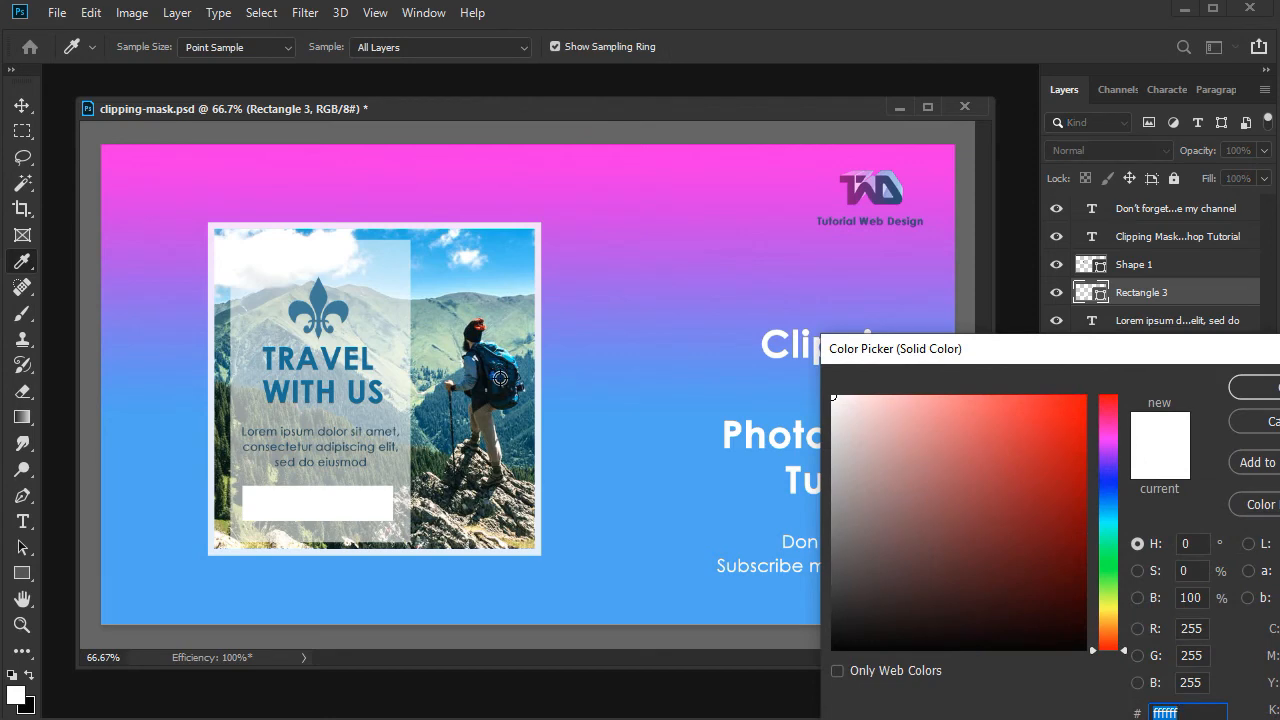
{"action": "left_click", "coordinate": [507, 357]}
{"action": "left_click", "coordinate": [1248, 394]}
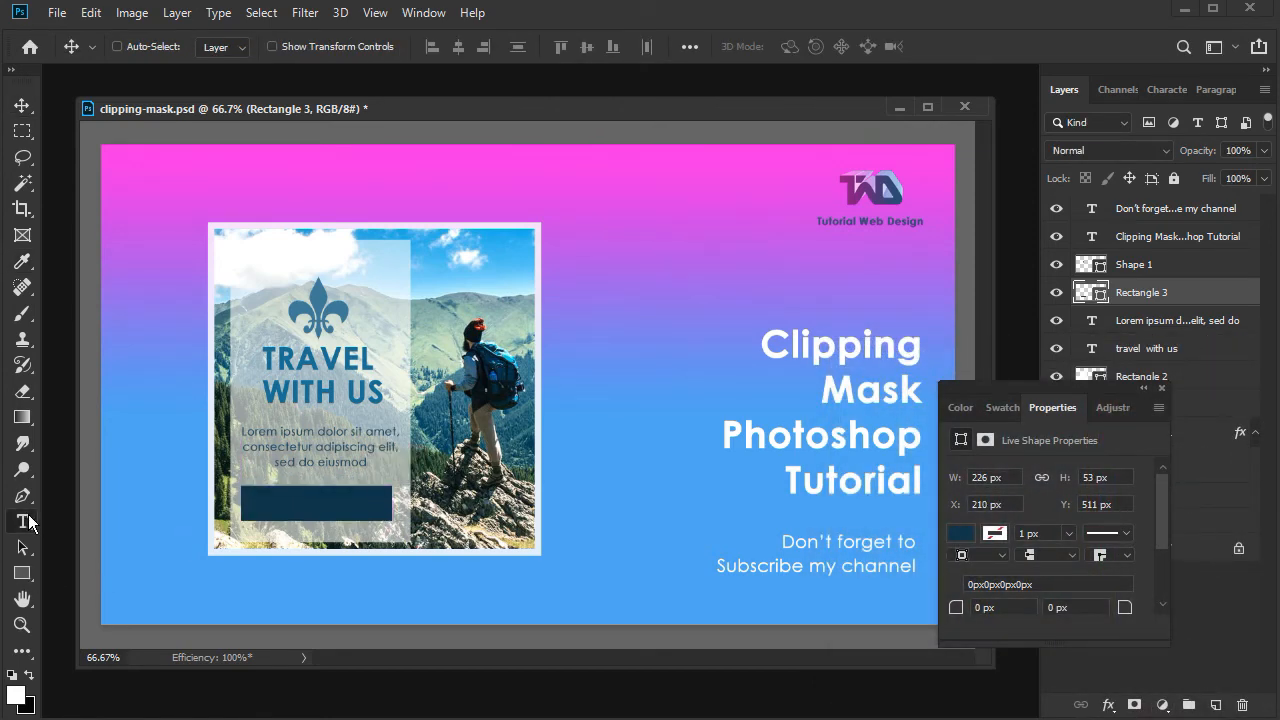
Add the text "clik hgere" in 17 px Century Gothic and place it over the navy button
{"action": "left_click", "coordinate": [22, 521]}
{"action": "left_click", "coordinate": [477, 503]}
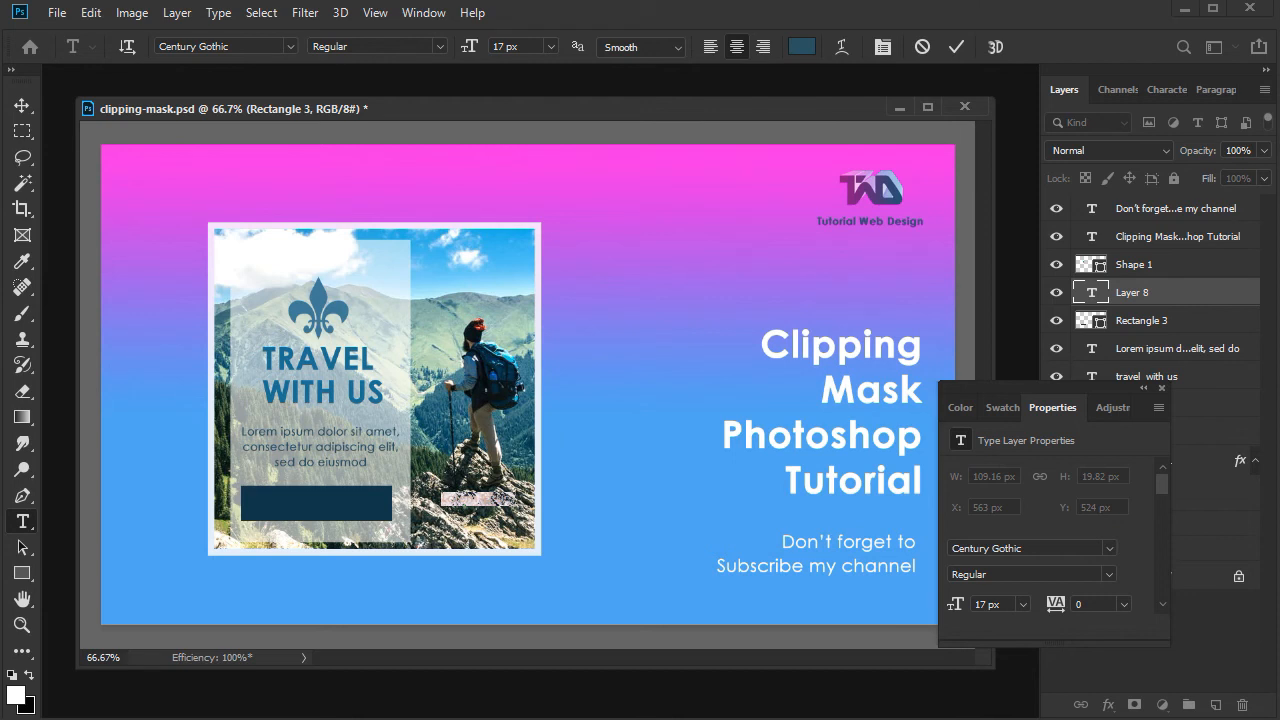
{"action": "key", "text": "BackSpace"}
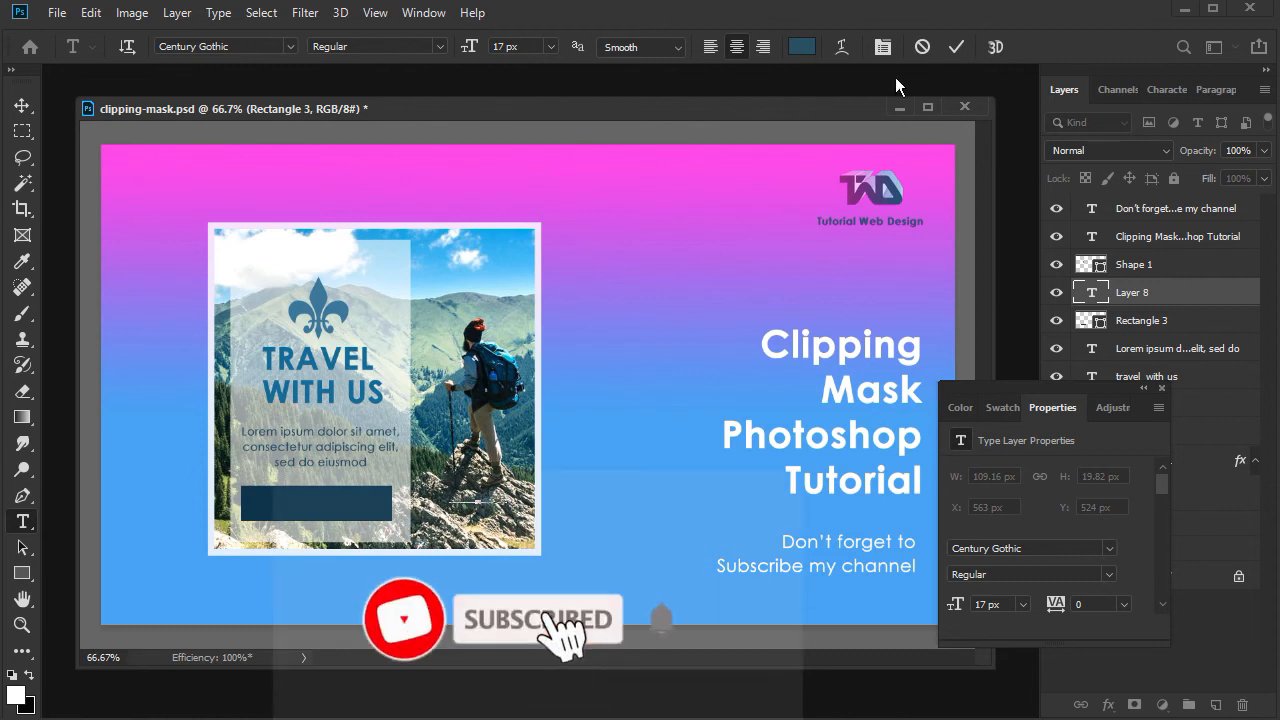
{"action": "left_click", "coordinate": [22, 105]}
{"action": "left_click_drag", "start_coordinate": [478, 510], "coordinate": [309, 516]}
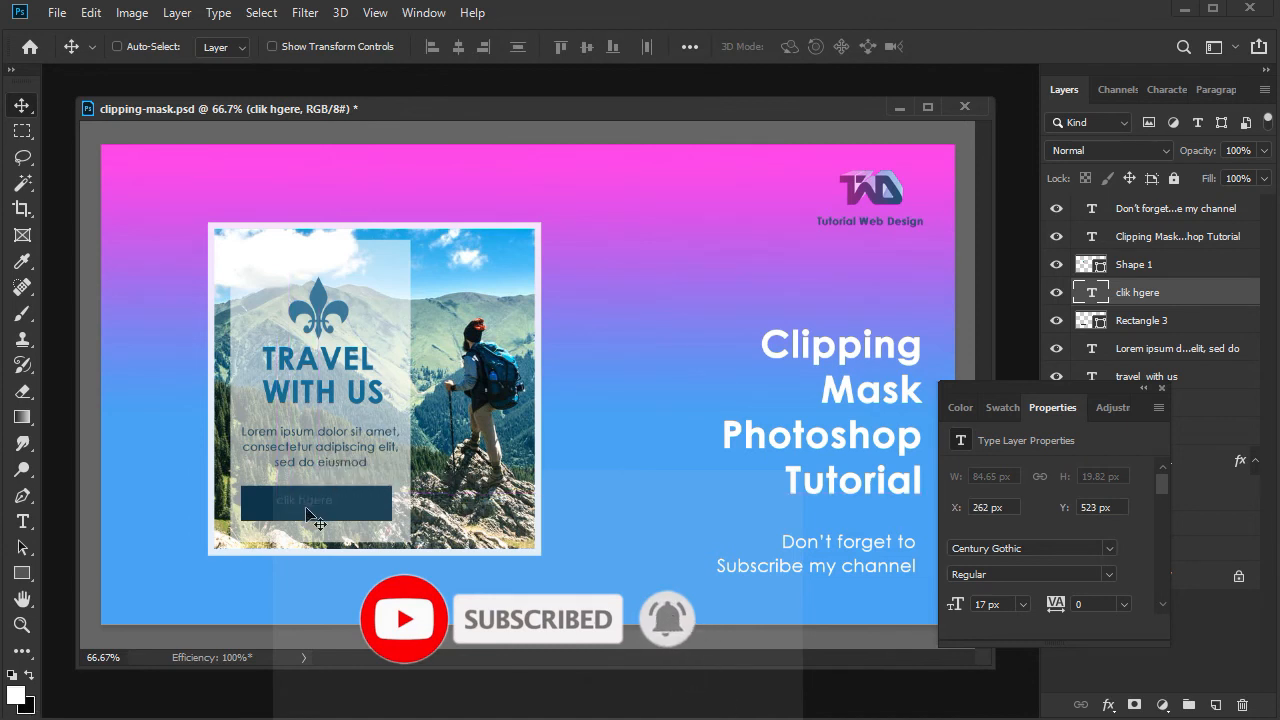
Format the whole button label "clik hgere" as all caps in Century Gothic Bold
{"action": "key", "text": "t"}
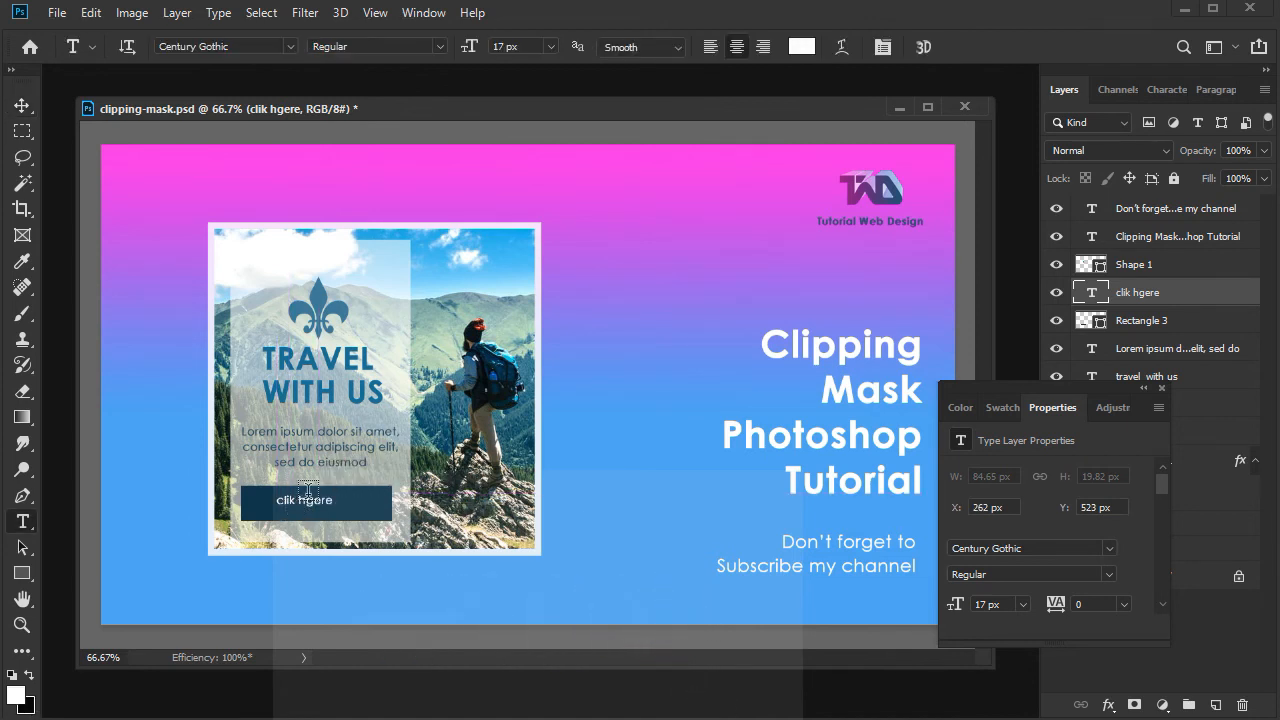
{"action": "triple_click", "coordinate": [308, 499]}
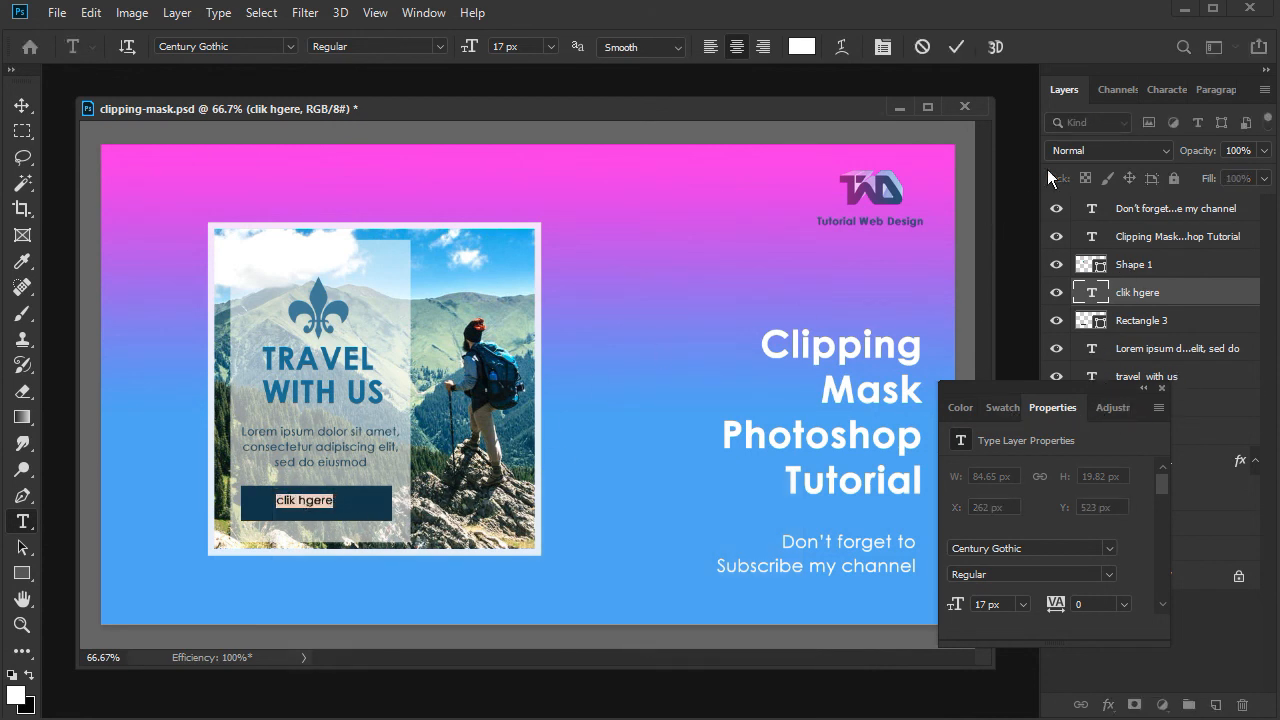
{"action": "left_click", "coordinate": [1162, 90]}
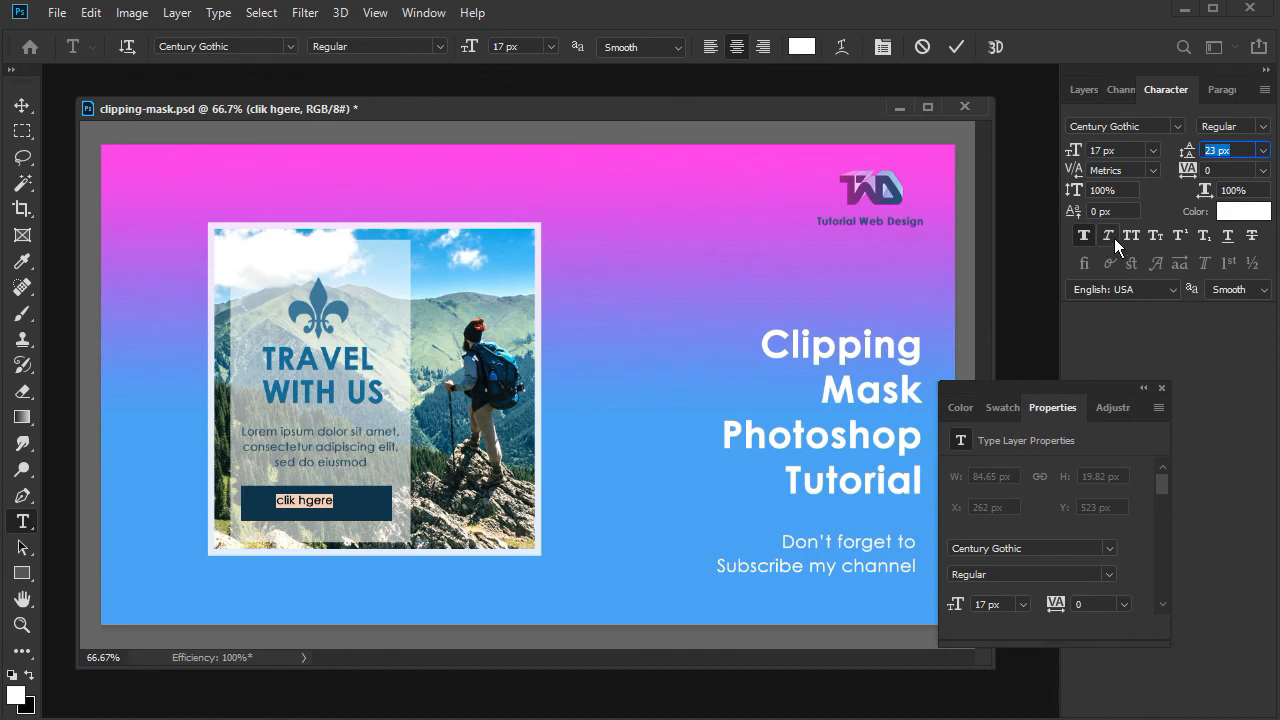
{"action": "left_click", "coordinate": [1124, 234]}
{"action": "left_click", "coordinate": [1265, 126]}
{"action": "left_click", "coordinate": [1225, 176]}
Correct the misspelled second word of the button label to "here"
{"action": "left_click", "coordinate": [316, 494]}
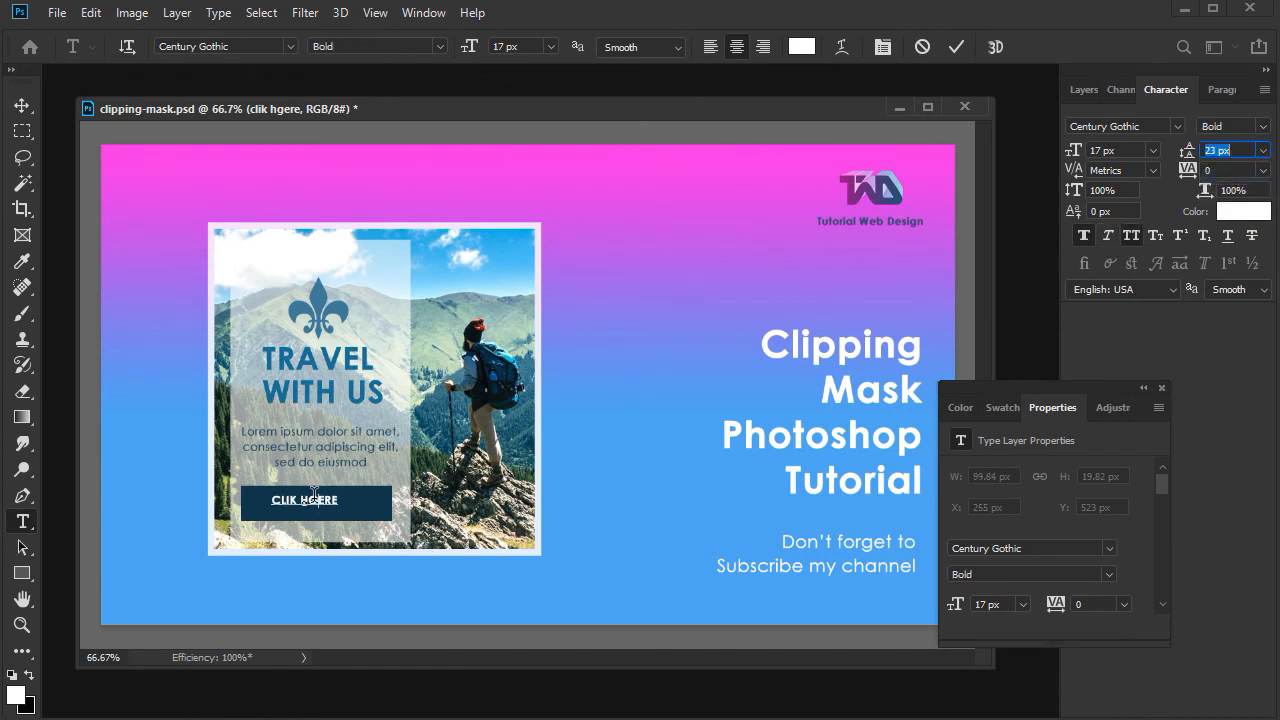
{"action": "double_click", "coordinate": [316, 494]}
{"action": "type", "text": "here"}
Enlarge the button label to 22 px and center it on the navy button
{"action": "key", "text": "ctrl+a"}
{"action": "key", "text": "ctrl+shift+period"}
{"action": "key", "text": "ctrl+shift+period"}
{"action": "key", "text": "ctrl+shift+period"}
{"action": "key", "text": "ctrl+shift+period"}
{"action": "key", "text": "ctrl+shift+period"}
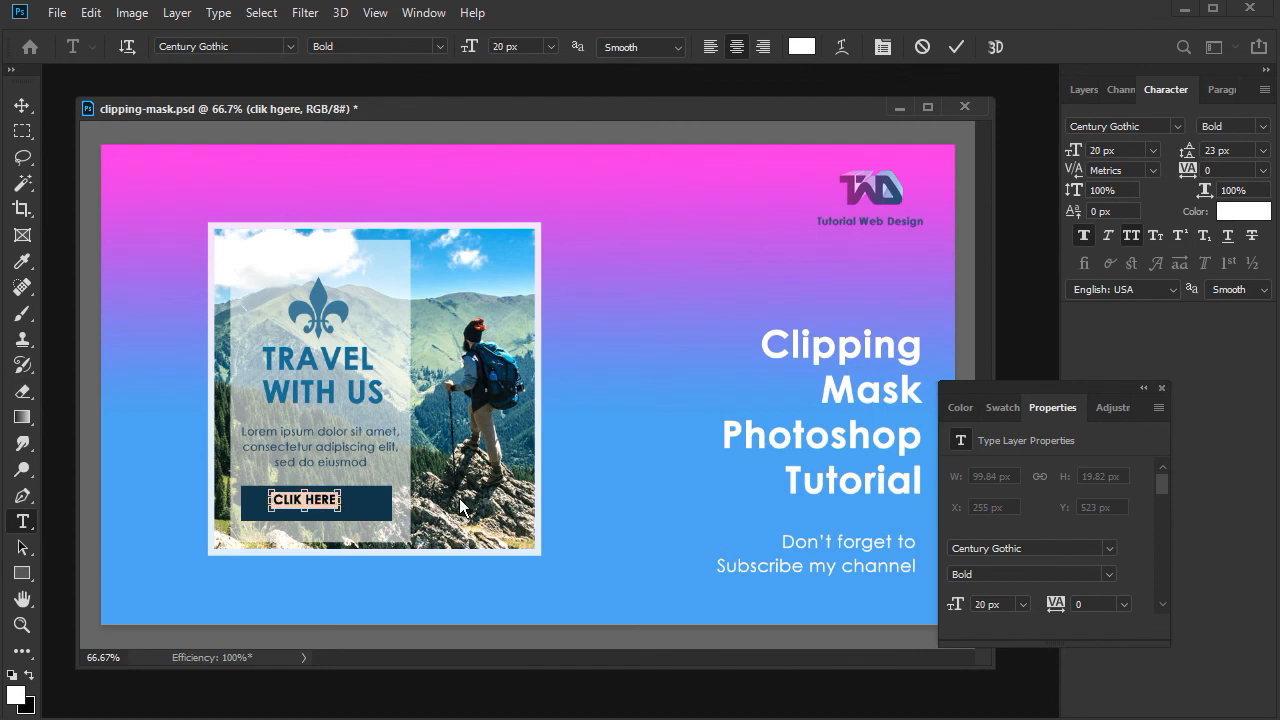
{"action": "left_click", "coordinate": [21, 105]}
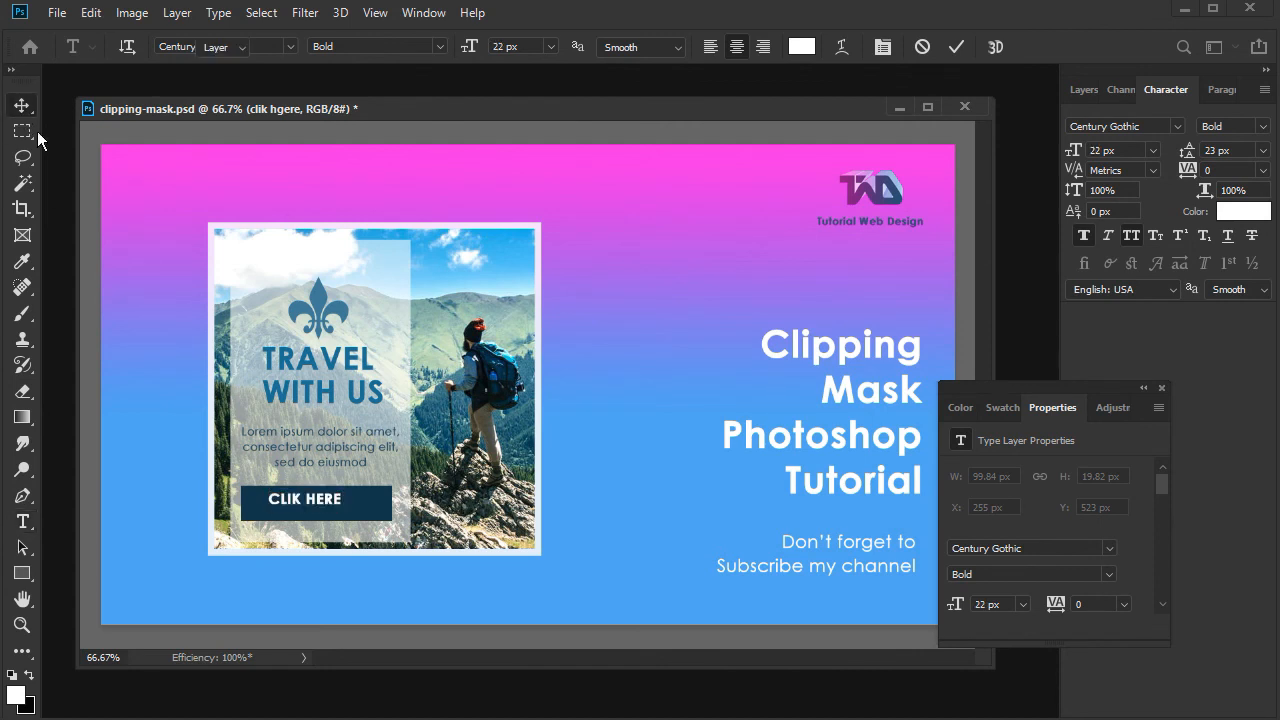
{"action": "left_click_drag", "start_coordinate": [332, 505], "coordinate": [339, 510]}
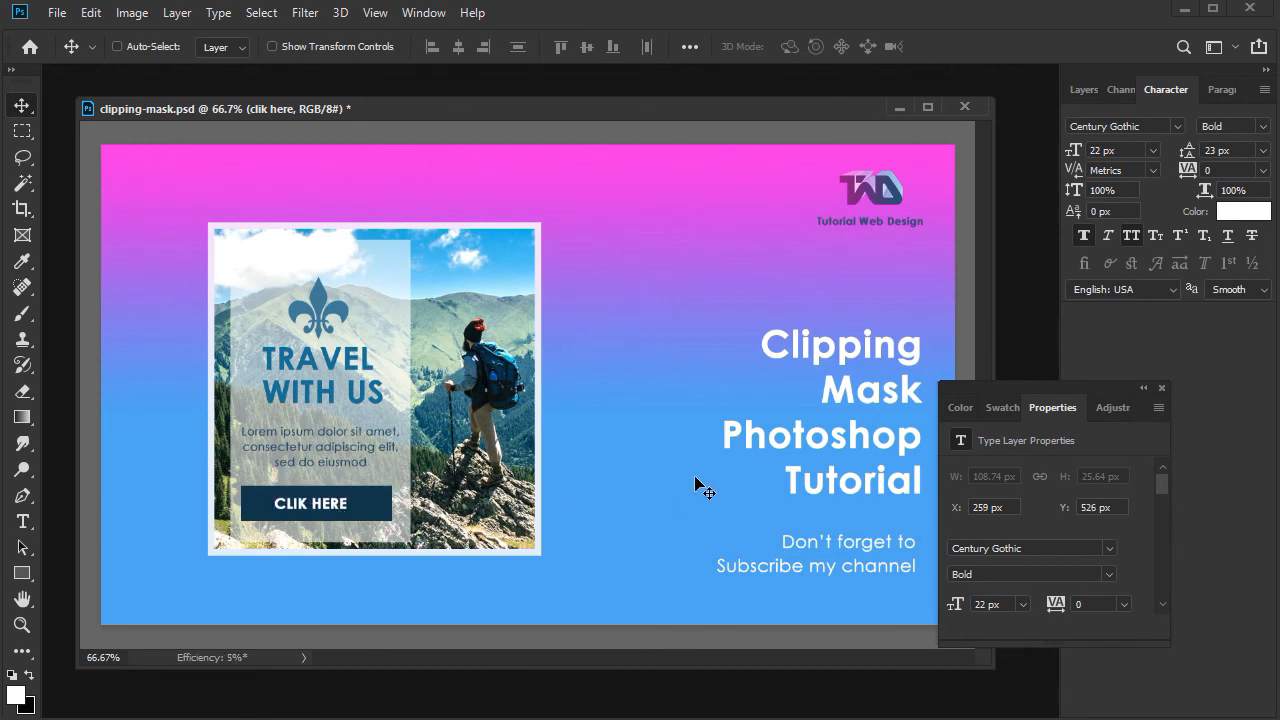
Clear the floating properties away and reposition the grouped travel banner horizontally, in the empty area beside the tutorial title
{"action": "left_click", "coordinate": [1162, 388]}
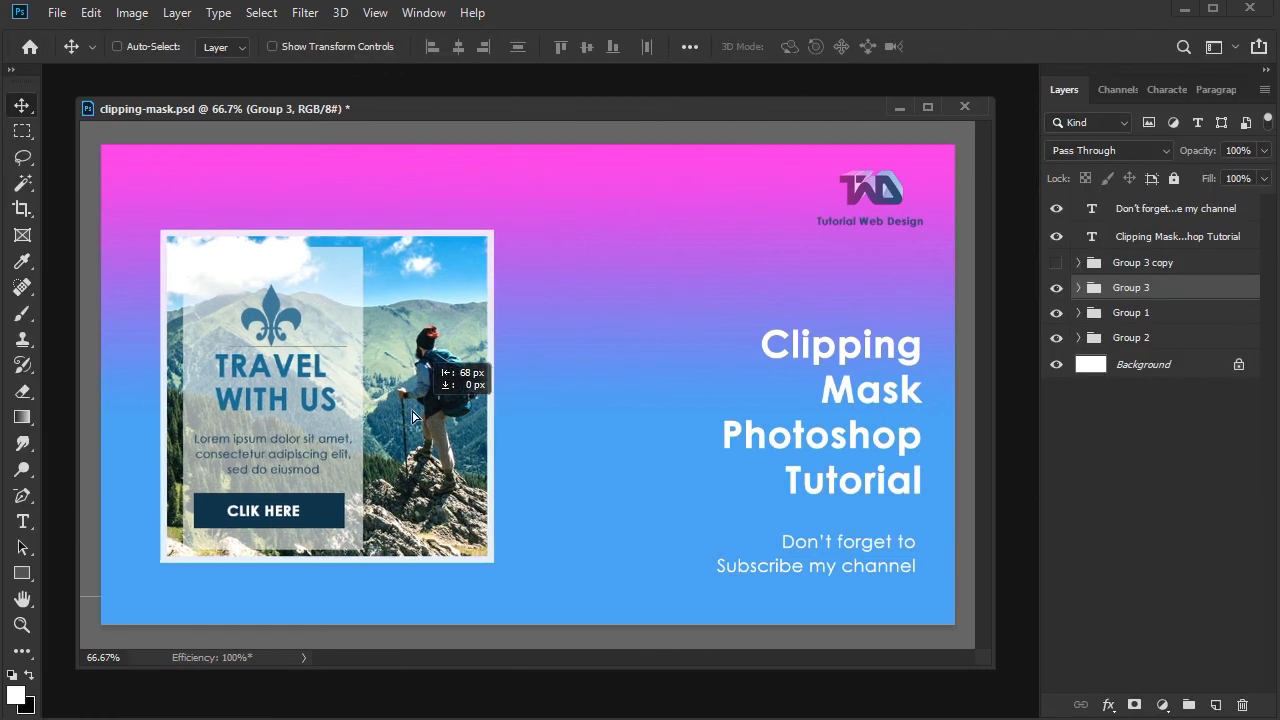
{"action": "mouse_move", "coordinate": [438, 425]}
{"action": "left_mouse_down"}
{"action": "mouse_move", "coordinate": [446, 414]}
{"action": "mouse_move", "coordinate": [412, 432]}
{"action": "mouse_move", "coordinate": [477, 430]}
{"action": "mouse_move", "coordinate": [463, 420]}
{"action": "left_mouse_up"}
{"action": "left_click_drag", "start_coordinate": [478, 424], "coordinate": [463, 424]}
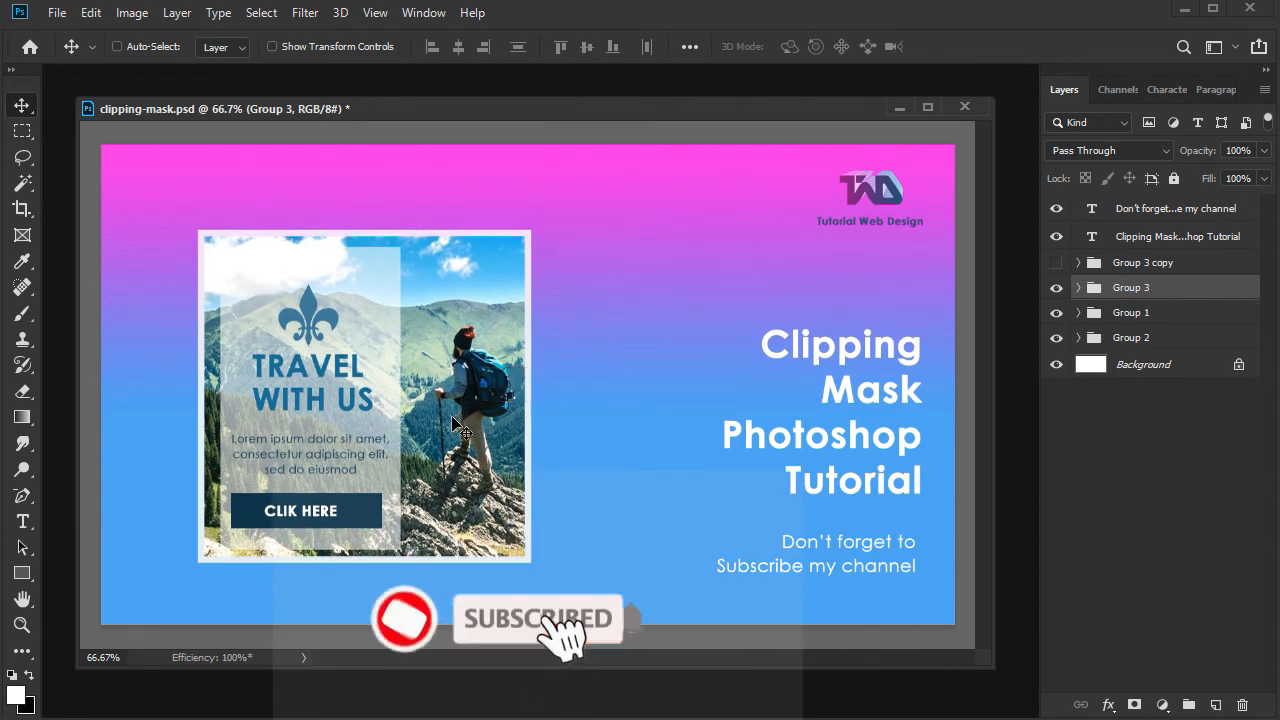